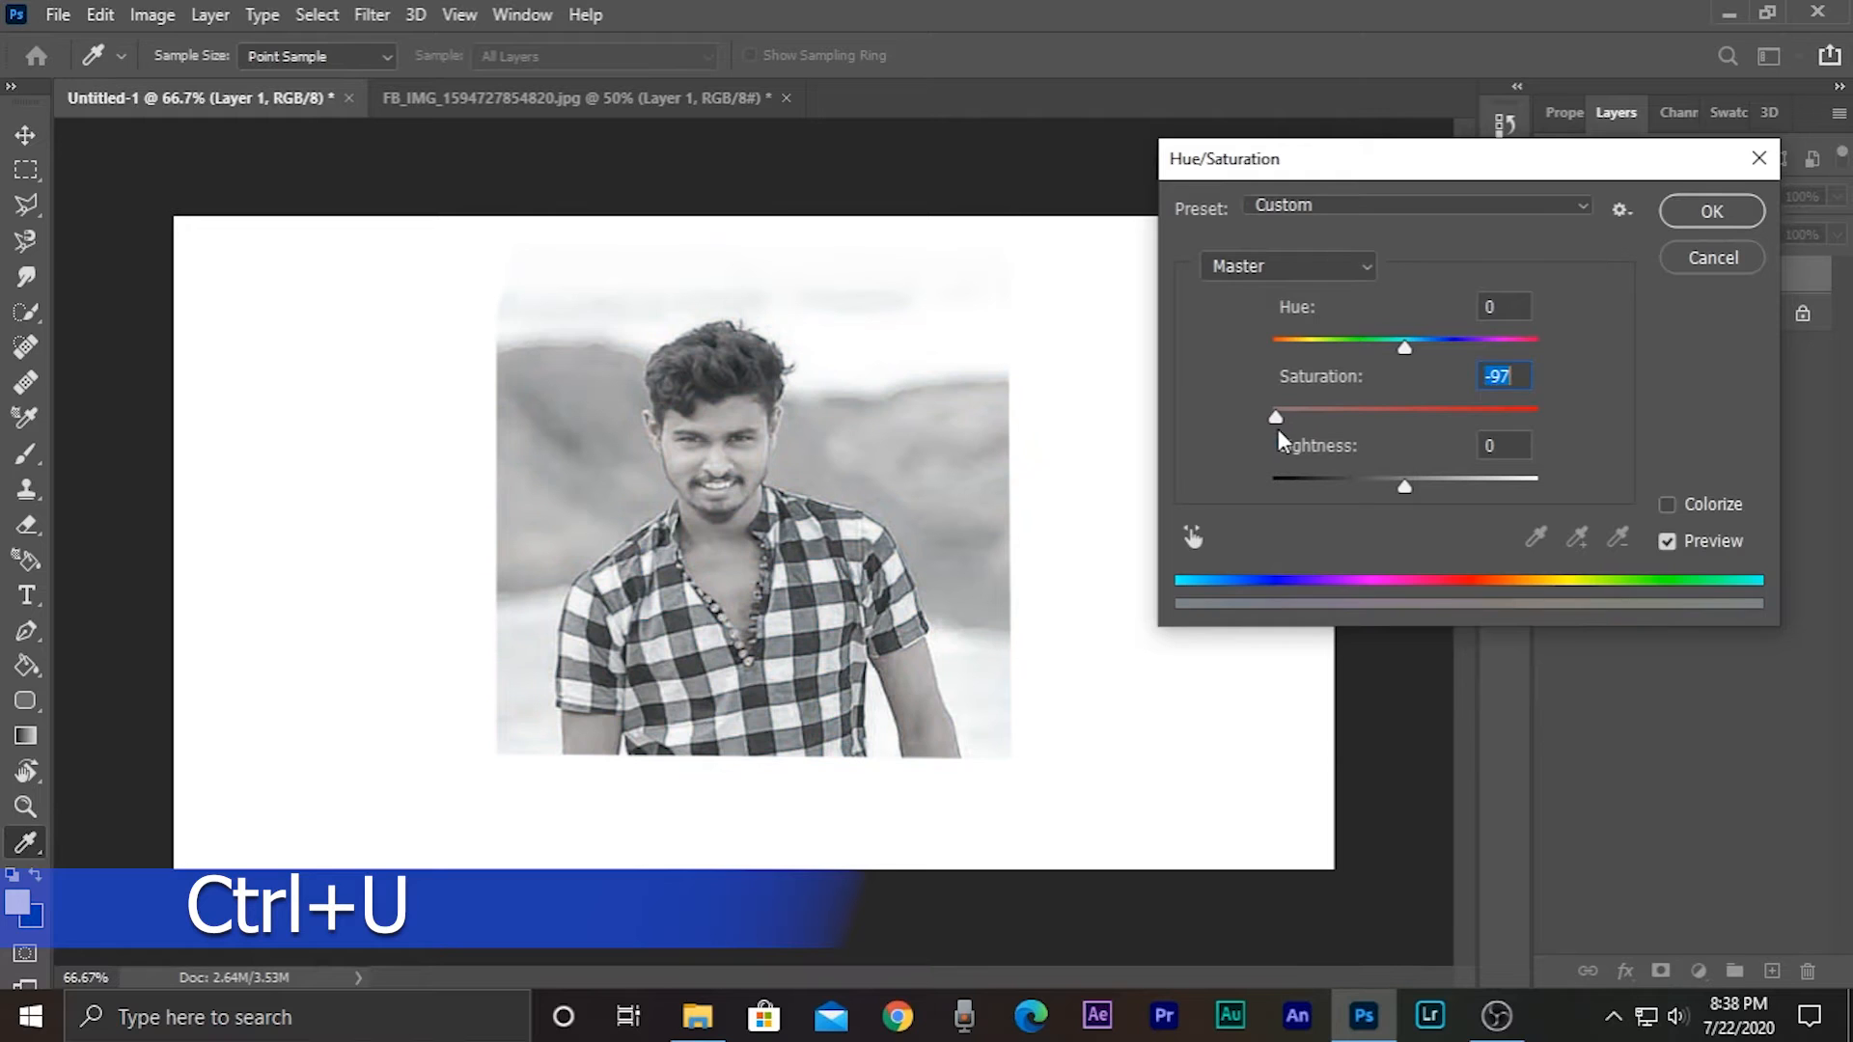
- Set the photo's lightness to -2 in the Hue/Saturation adjustment and apply it
{"action": "left_click_drag", "start_coordinate": [1405, 484], "coordinate": [1409, 484]}
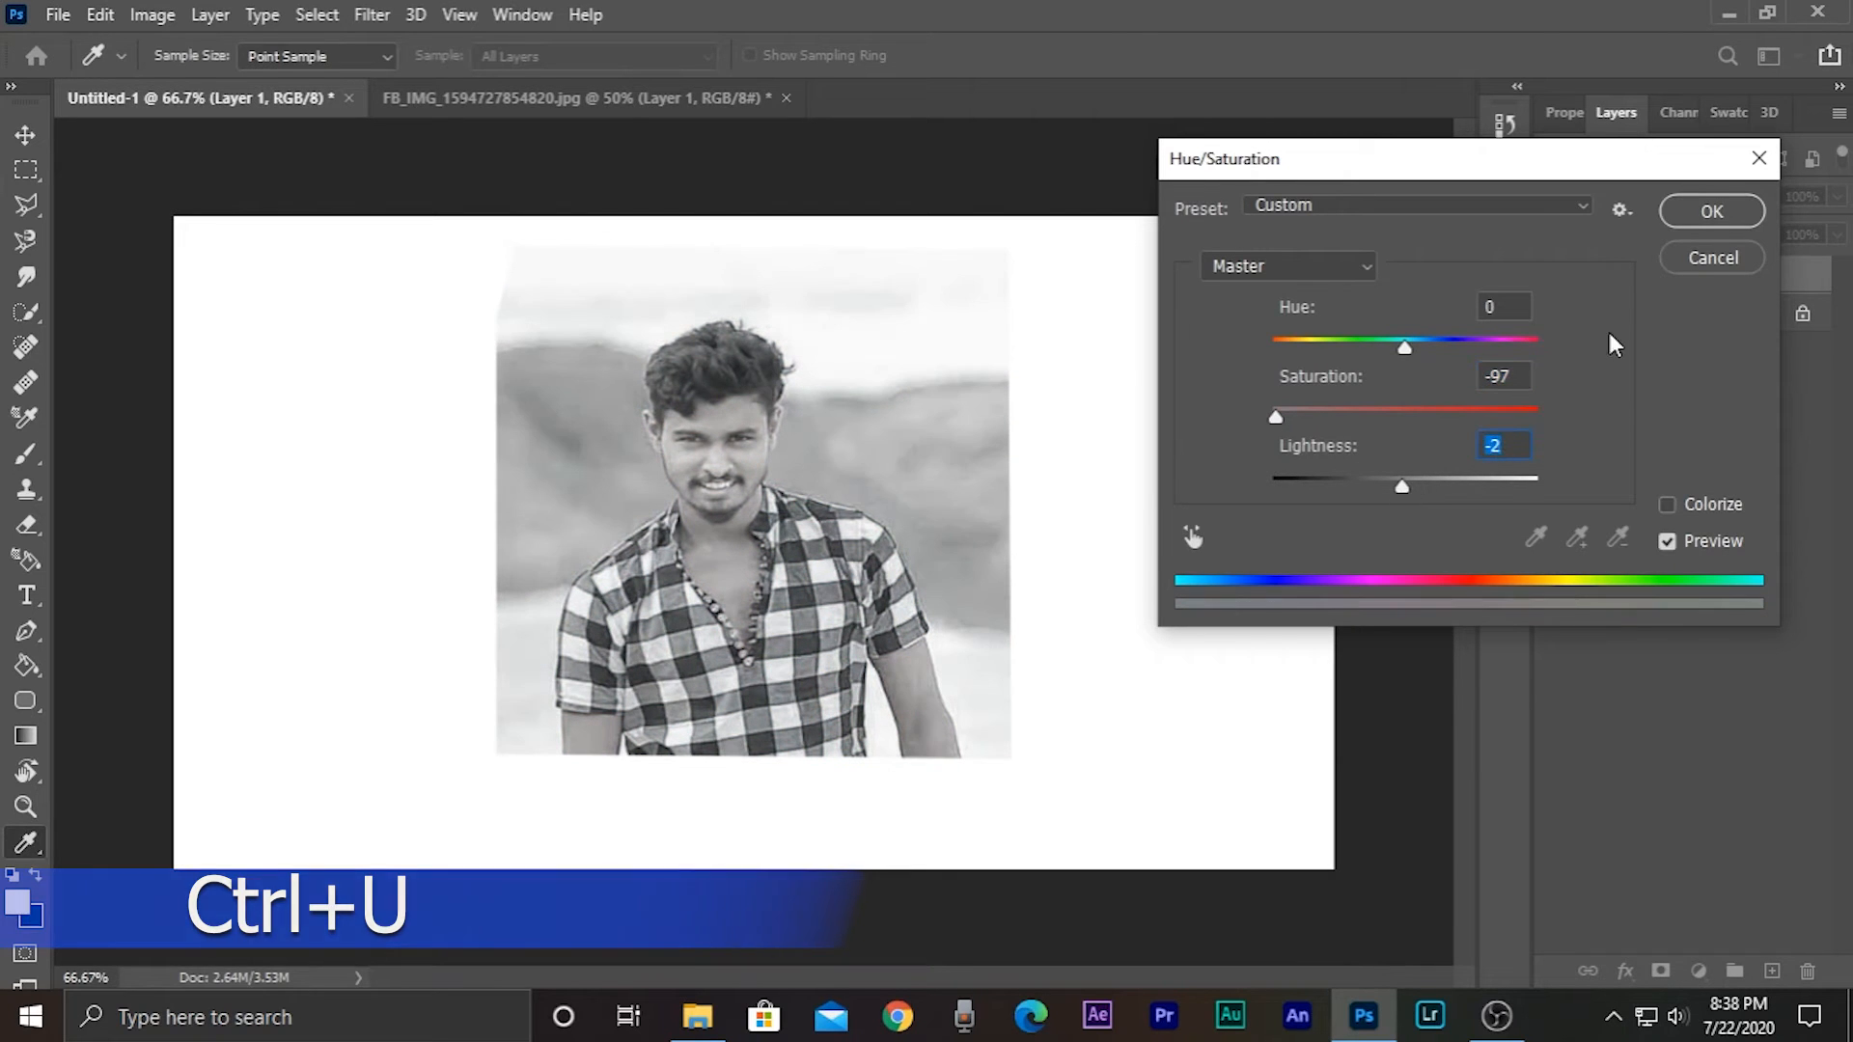
{"action": "left_click", "coordinate": [1707, 211]}
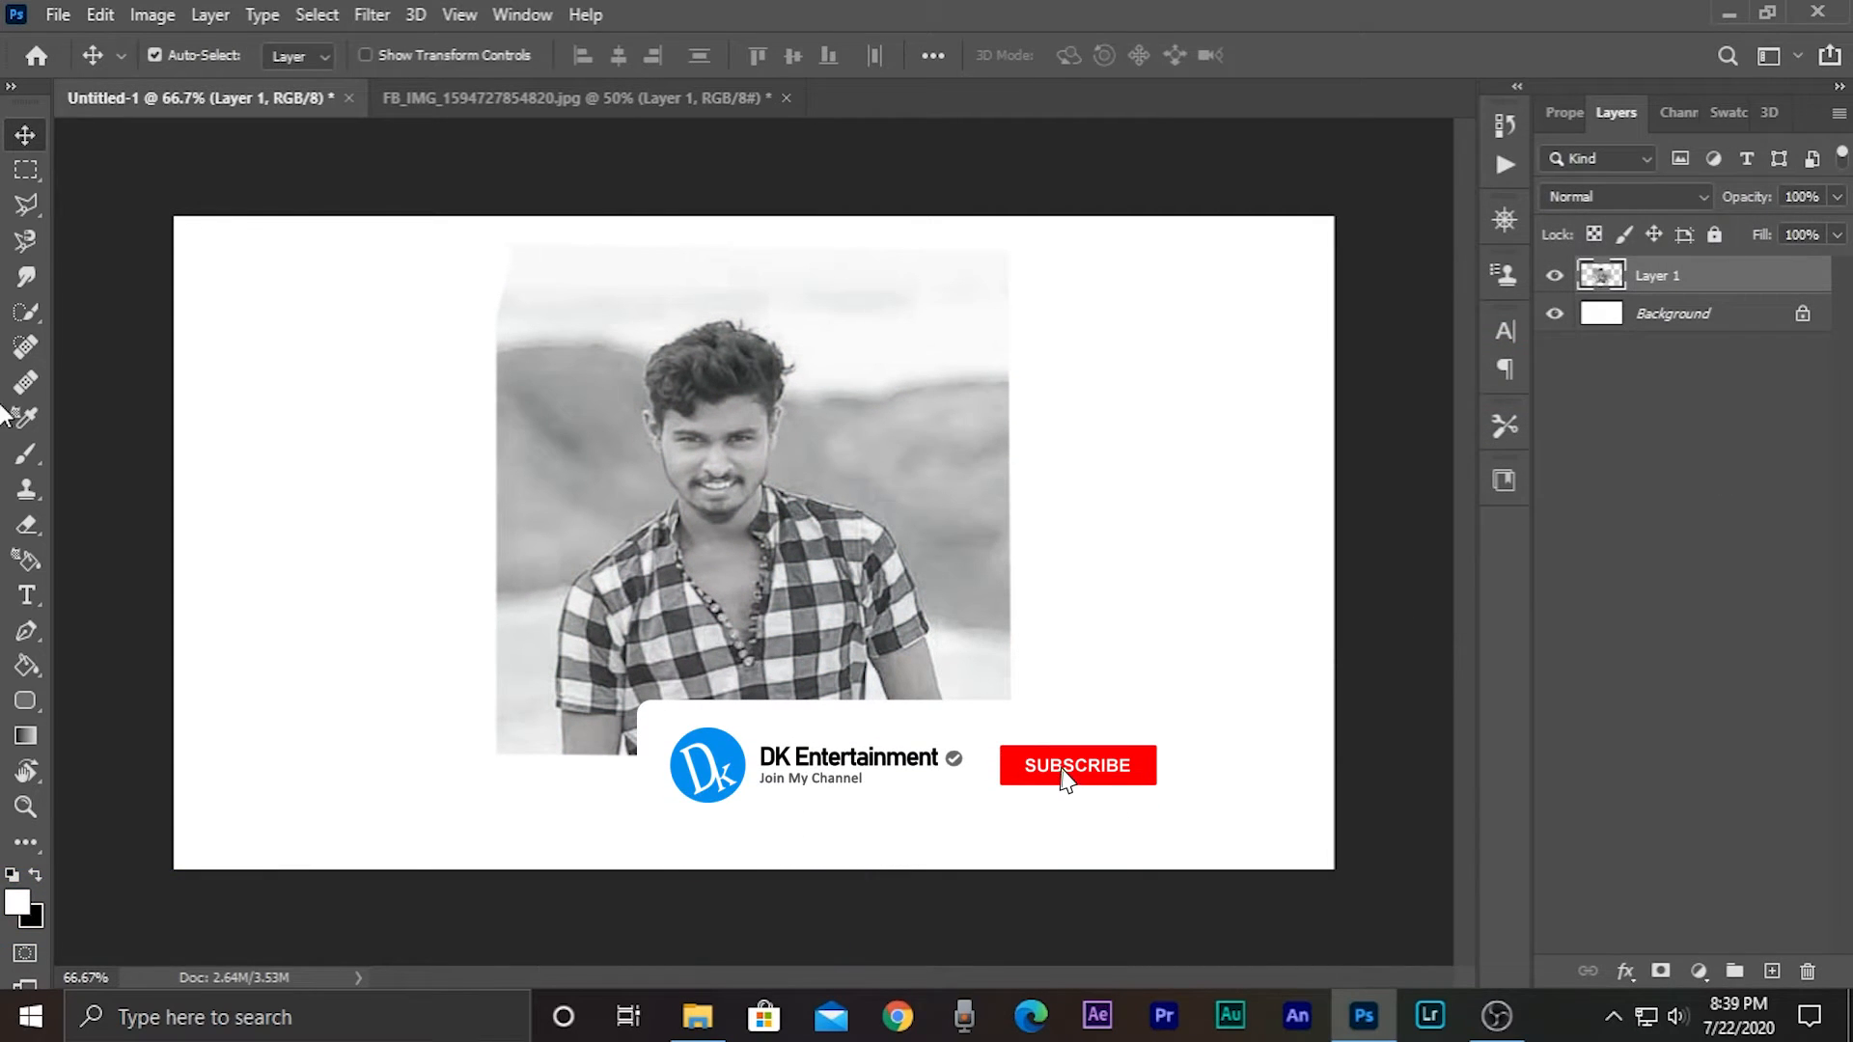
- Outline a V-shaped band across the photo's lower part with the Polygonal Lasso and cut it to a new layer
{"action": "left_click", "coordinate": [26, 205]}
{"action": "left_click", "coordinate": [492, 528]}
{"action": "left_click", "coordinate": [748, 755]}
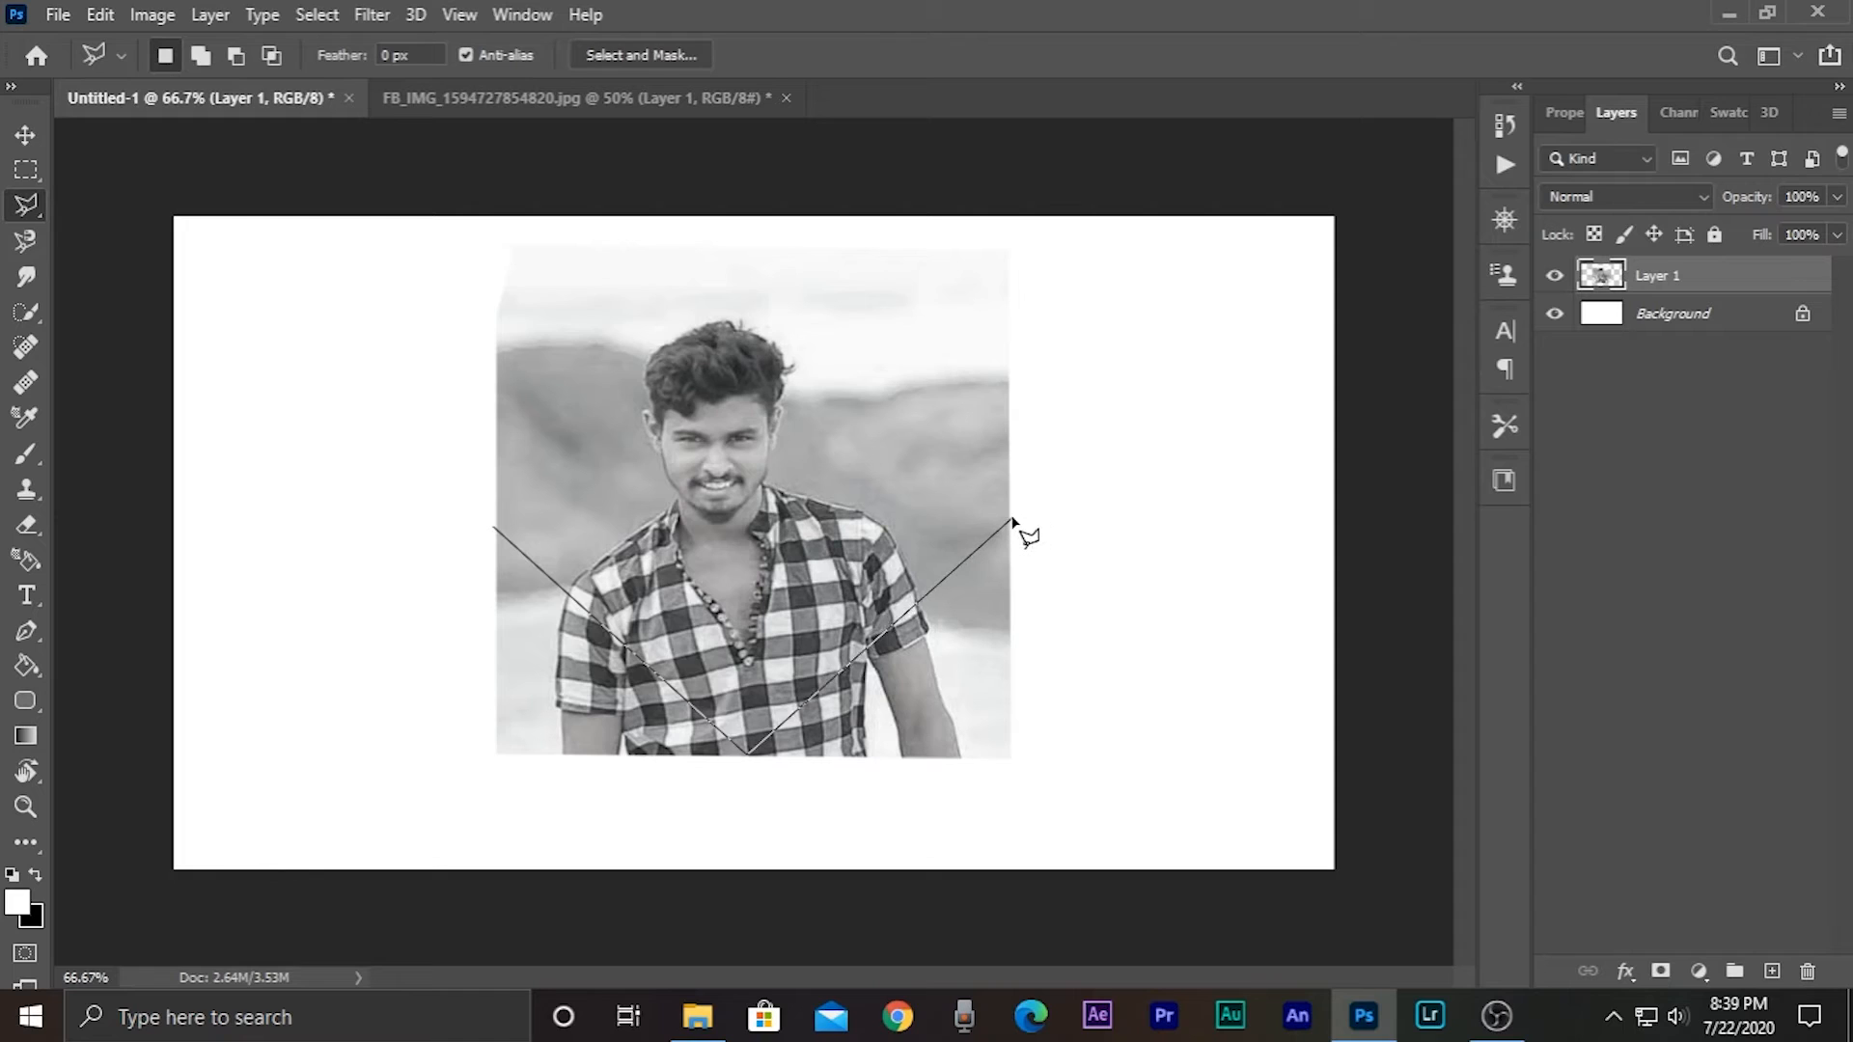
{"action": "left_click", "coordinate": [1010, 519]}
{"action": "left_click", "coordinate": [1011, 585]}
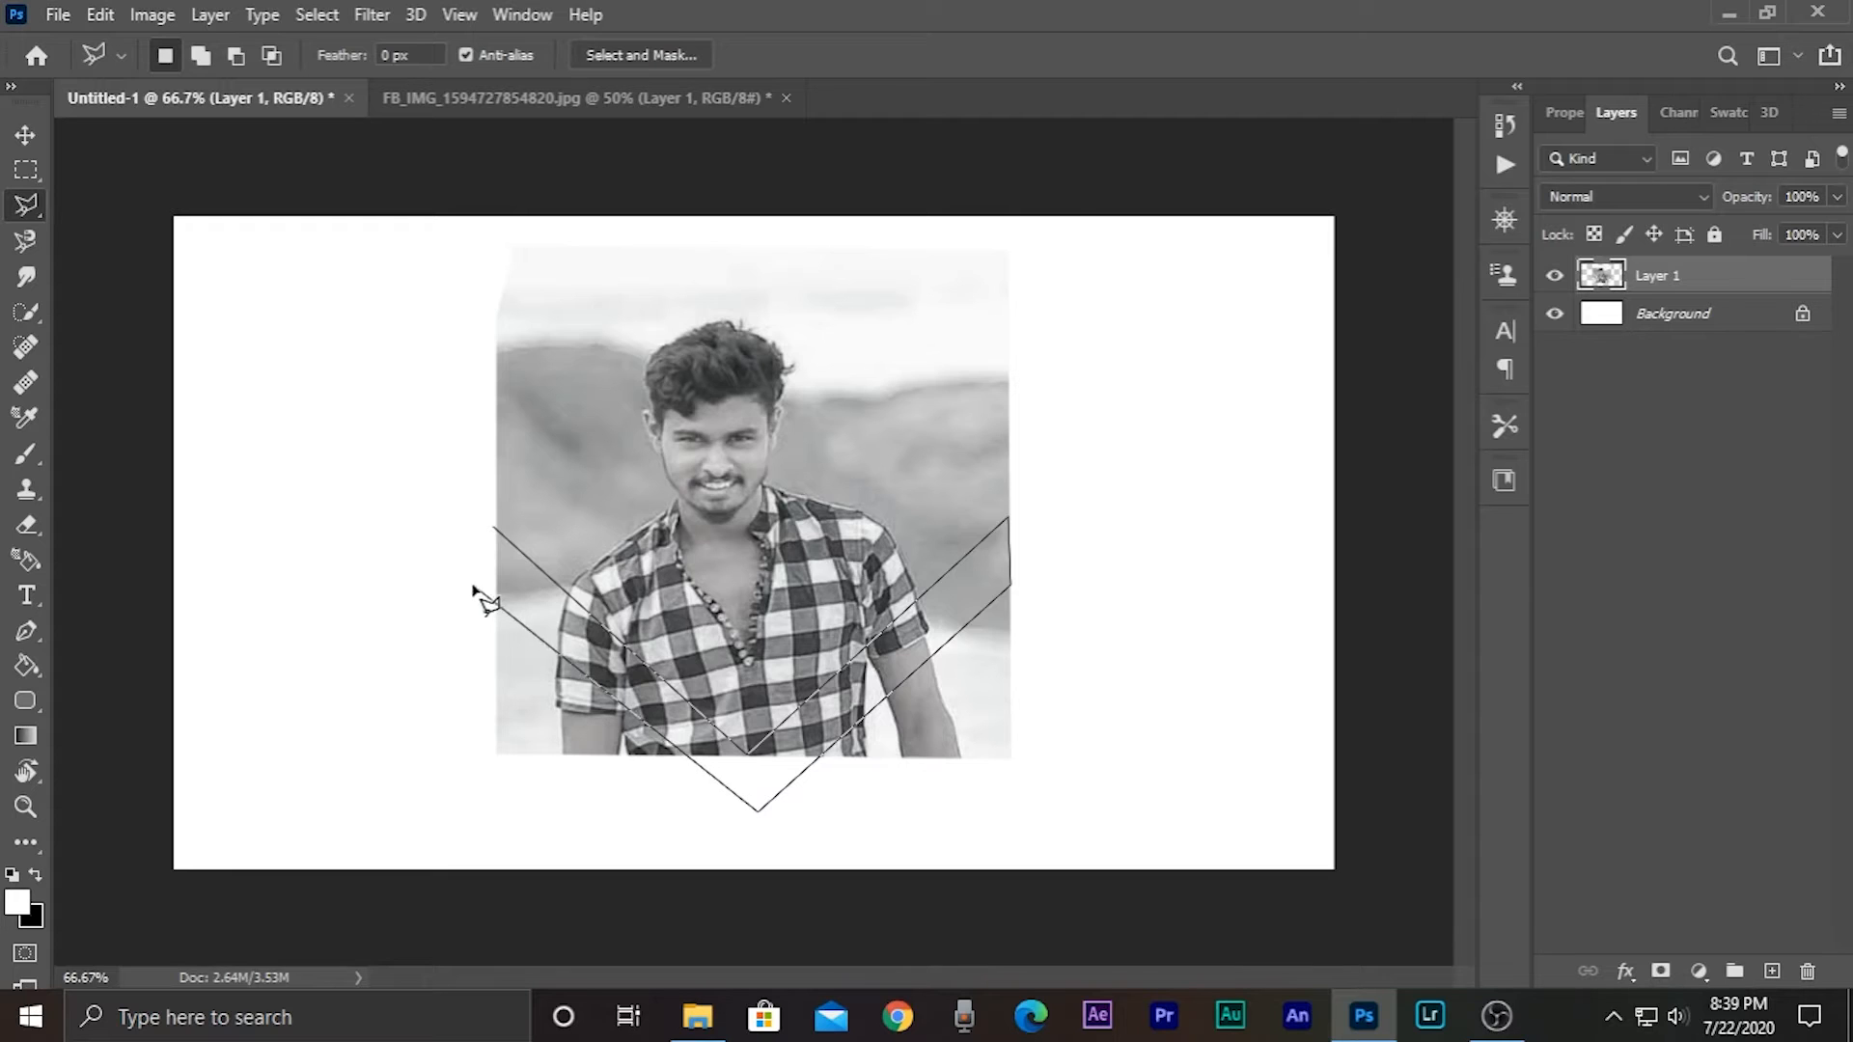
{"action": "left_click", "coordinate": [751, 818]}
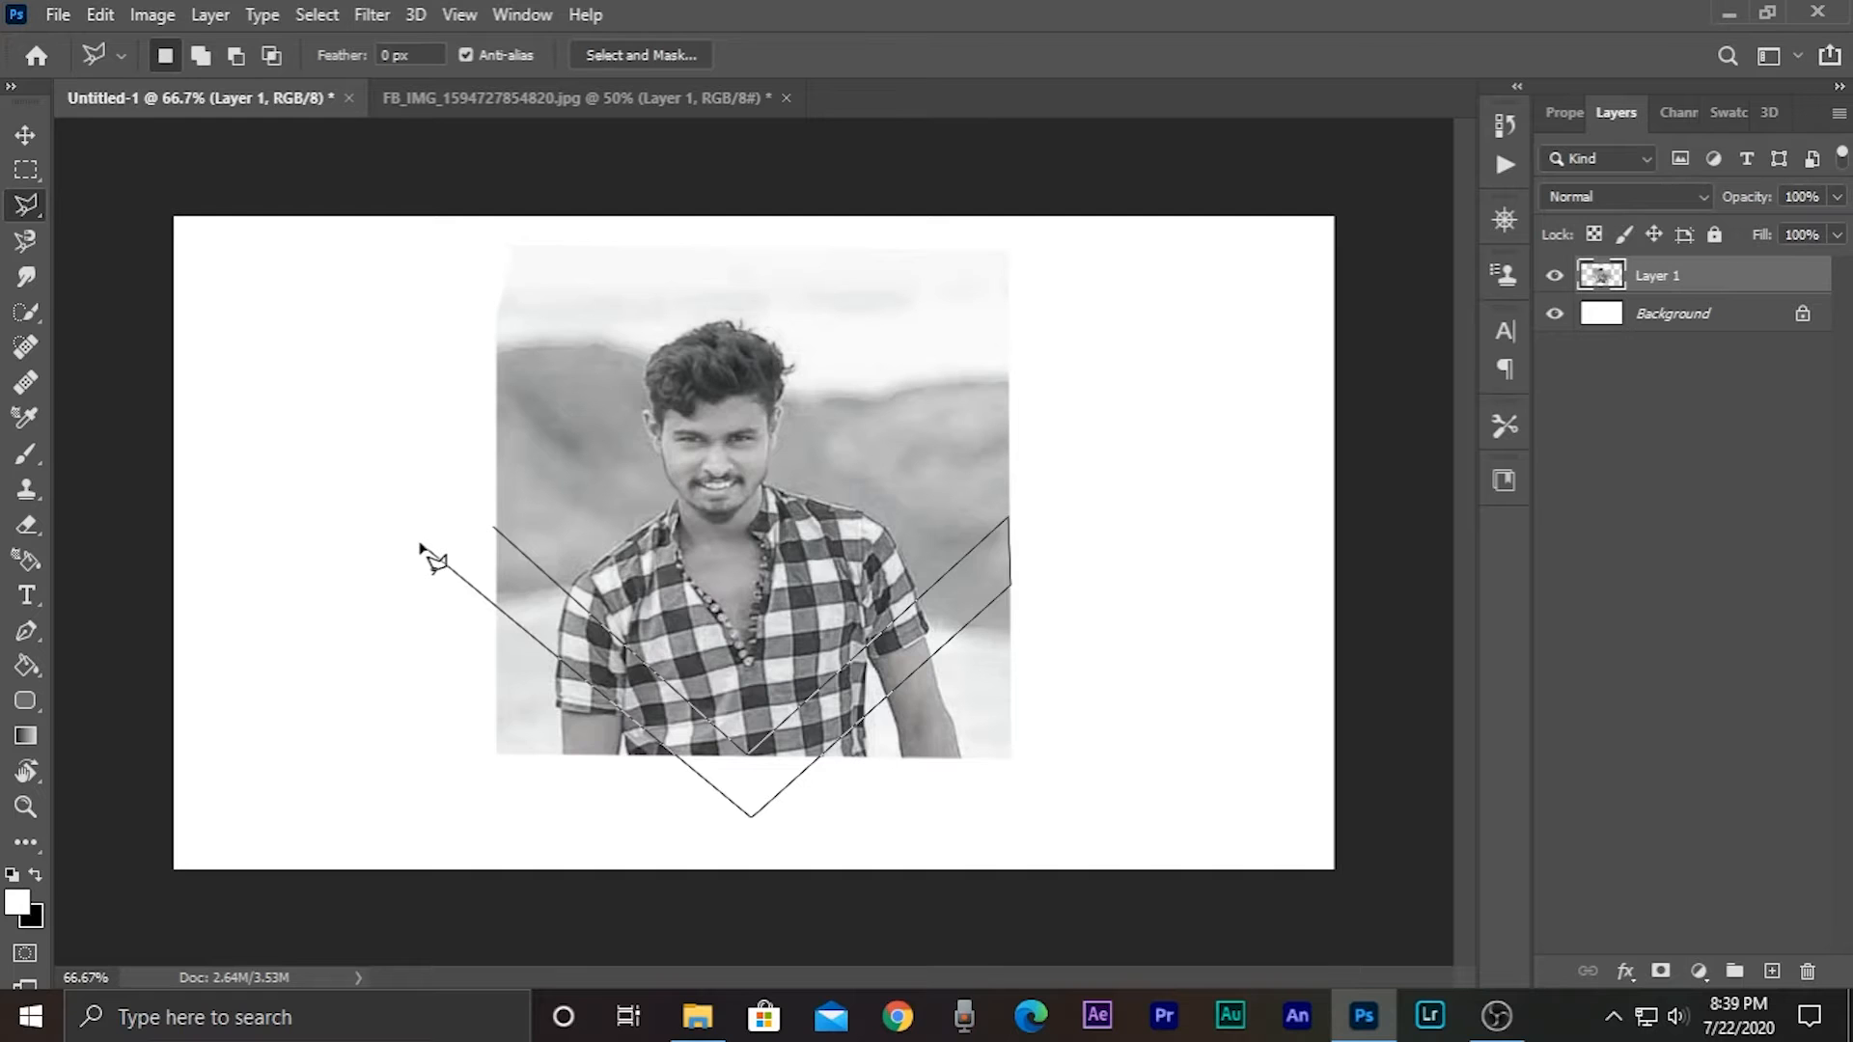
{"action": "left_click", "coordinate": [497, 534]}
{"action": "right_click", "coordinate": [546, 620]}
{"action": "left_click", "coordinate": [641, 331]}
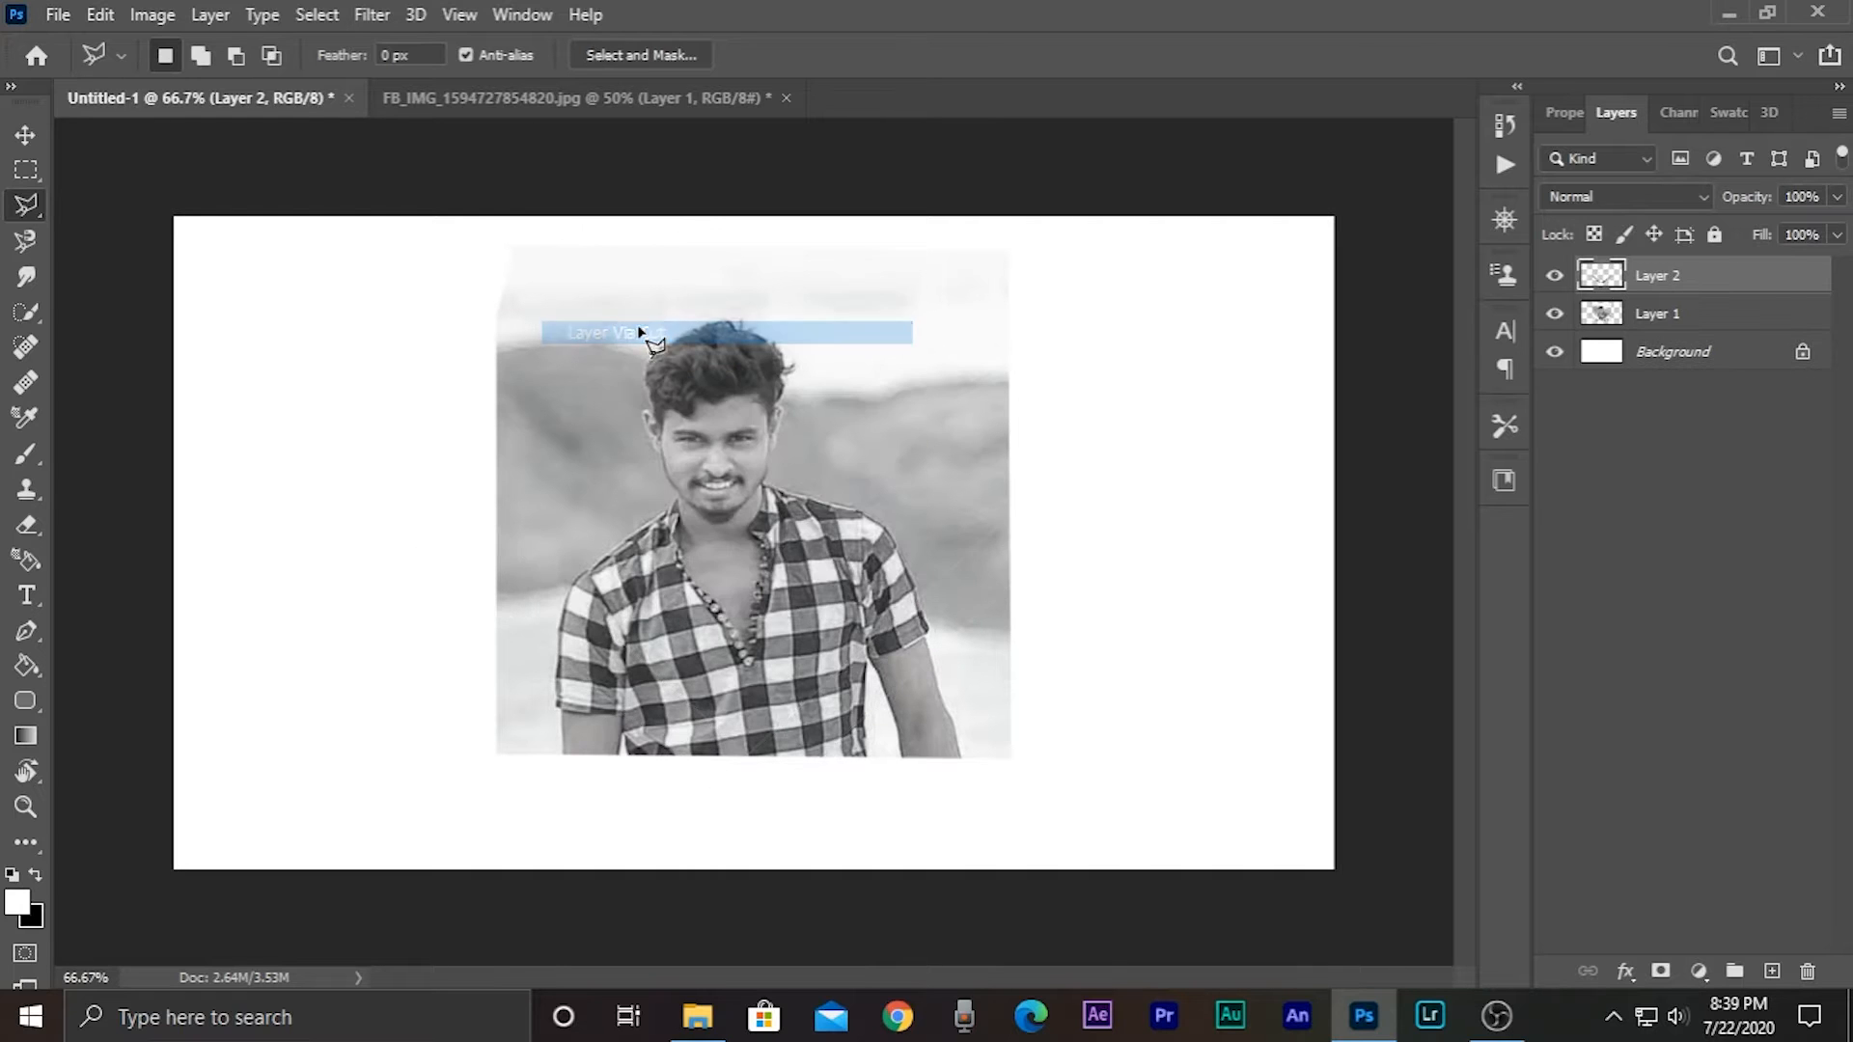
- Hide Layer 2 and delete the leftover triangular corner of Layer 1 at the photo's lower right
{"action": "left_click", "coordinate": [1555, 276]}
{"action": "left_click", "coordinate": [1660, 313]}
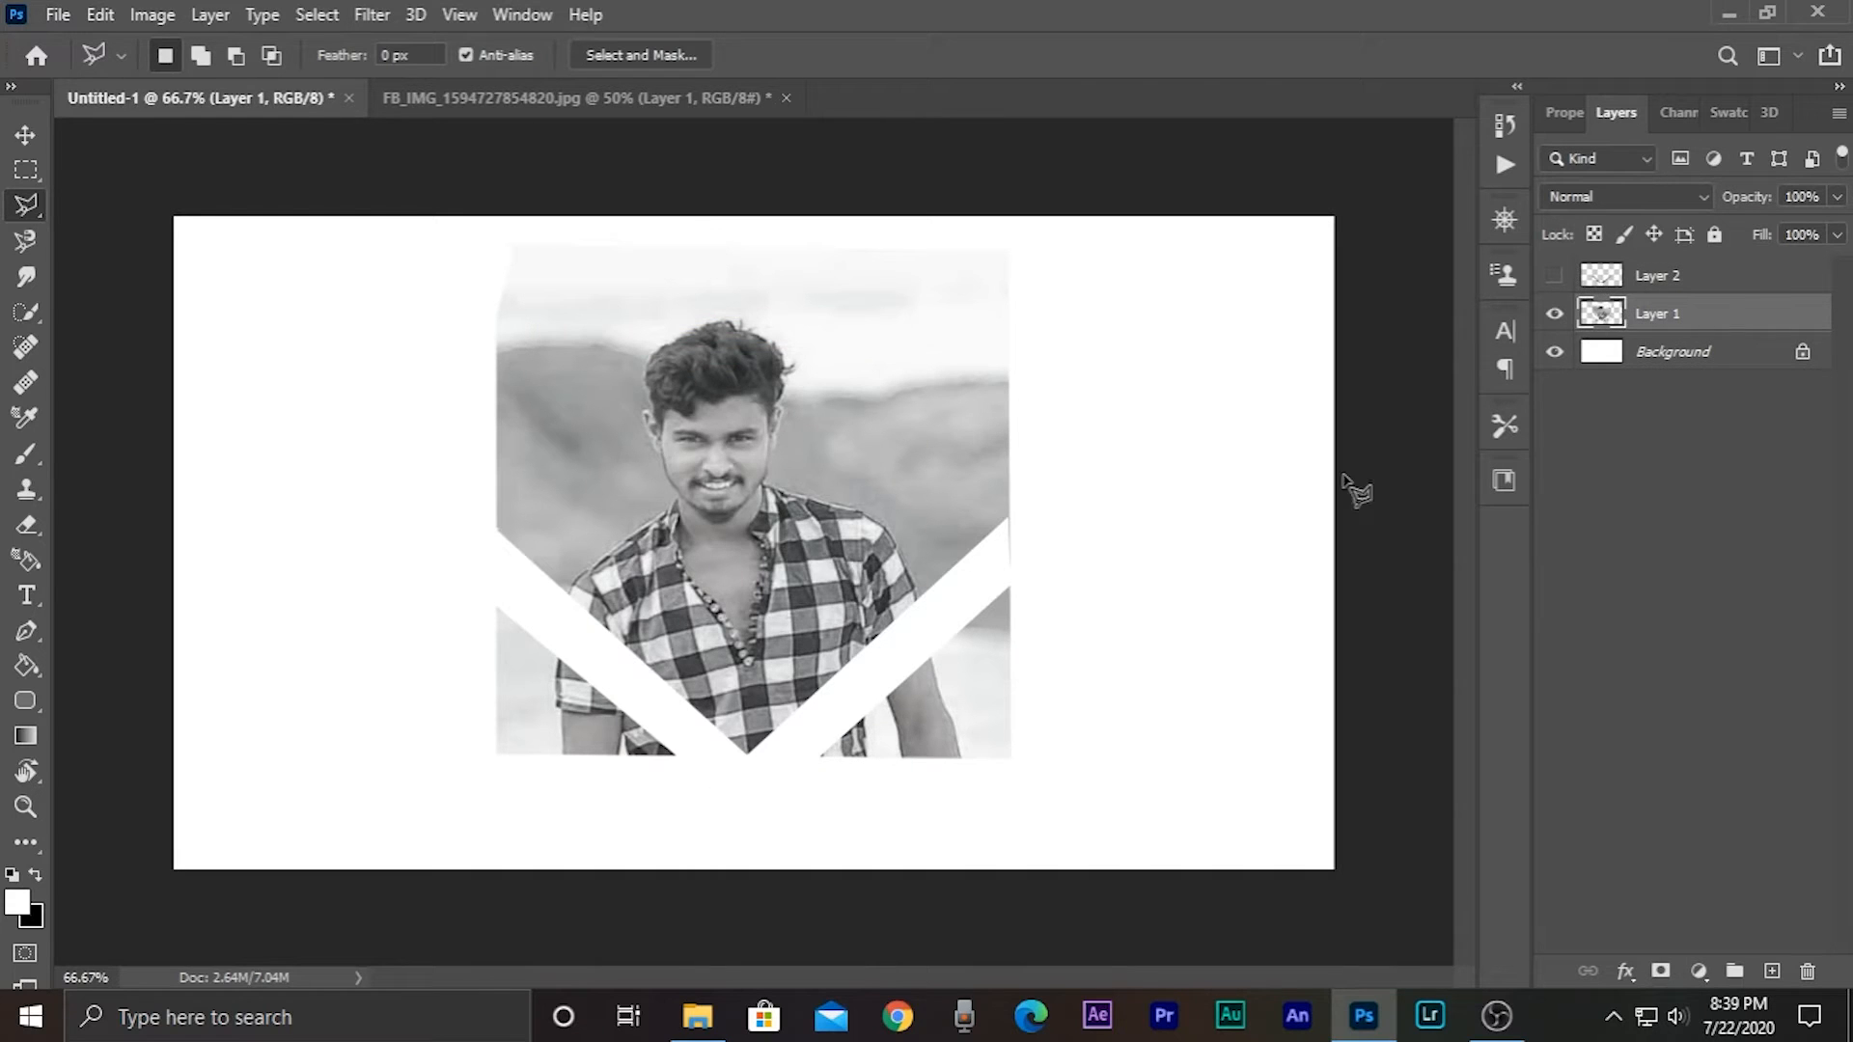
{"action": "left_click", "coordinate": [1020, 555]}
{"action": "left_click", "coordinate": [738, 823]}
{"action": "left_click", "coordinate": [1050, 773]}
{"action": "left_click", "coordinate": [1018, 552]}
{"action": "key", "text": "Delete"}
- Select and delete the leftover lower-left corner of Layer 1, clearing the selection
{"action": "left_click", "coordinate": [489, 560]}
{"action": "left_click", "coordinate": [716, 784]}
{"action": "left_click", "coordinate": [411, 749]}
{"action": "left_click", "coordinate": [490, 562]}
{"action": "key", "text": "Delete"}
{"action": "key", "text": "ctrl+d"}
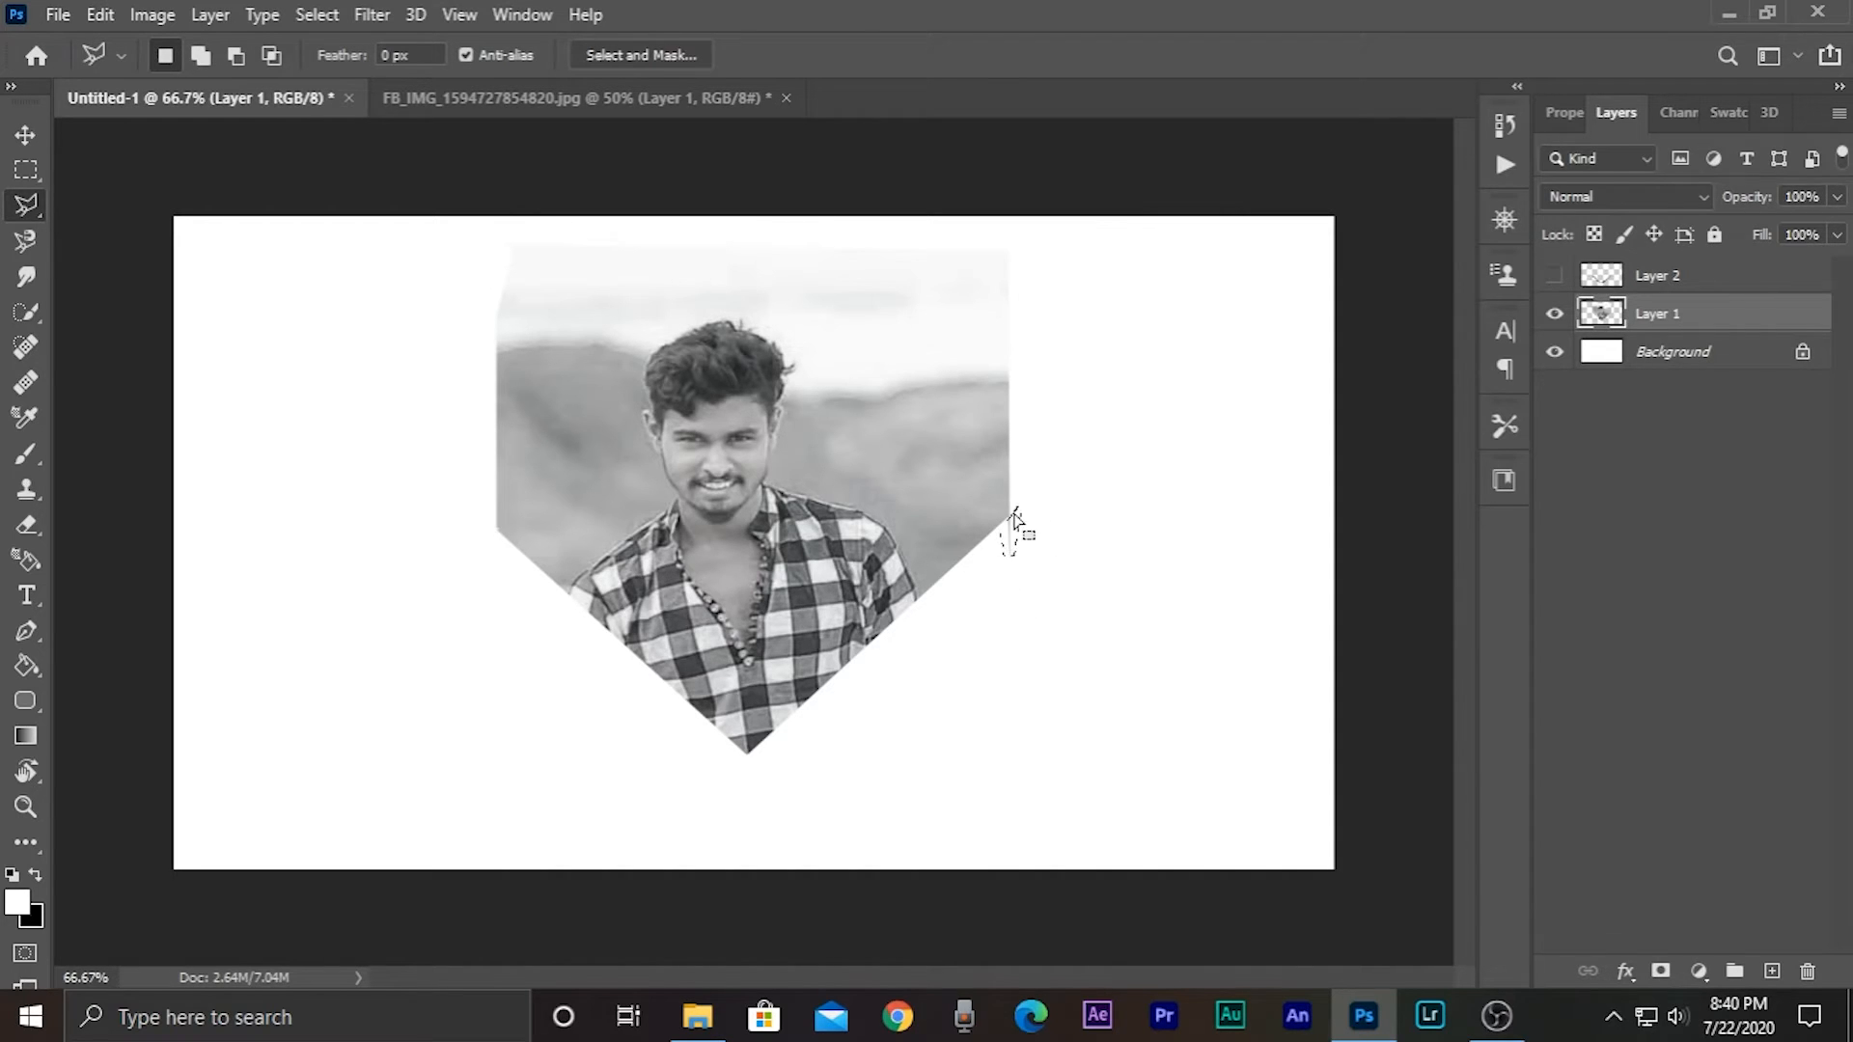
{"action": "left_click", "coordinate": [1113, 511]}
- Show Layer 2 again and move the main photo piece slightly up to leave a thin V-shaped gap above the band
{"action": "left_click", "coordinate": [1553, 277]}
{"action": "key", "text": "v"}
{"action": "left_click_drag", "start_coordinate": [745, 741], "coordinate": [732, 615]}
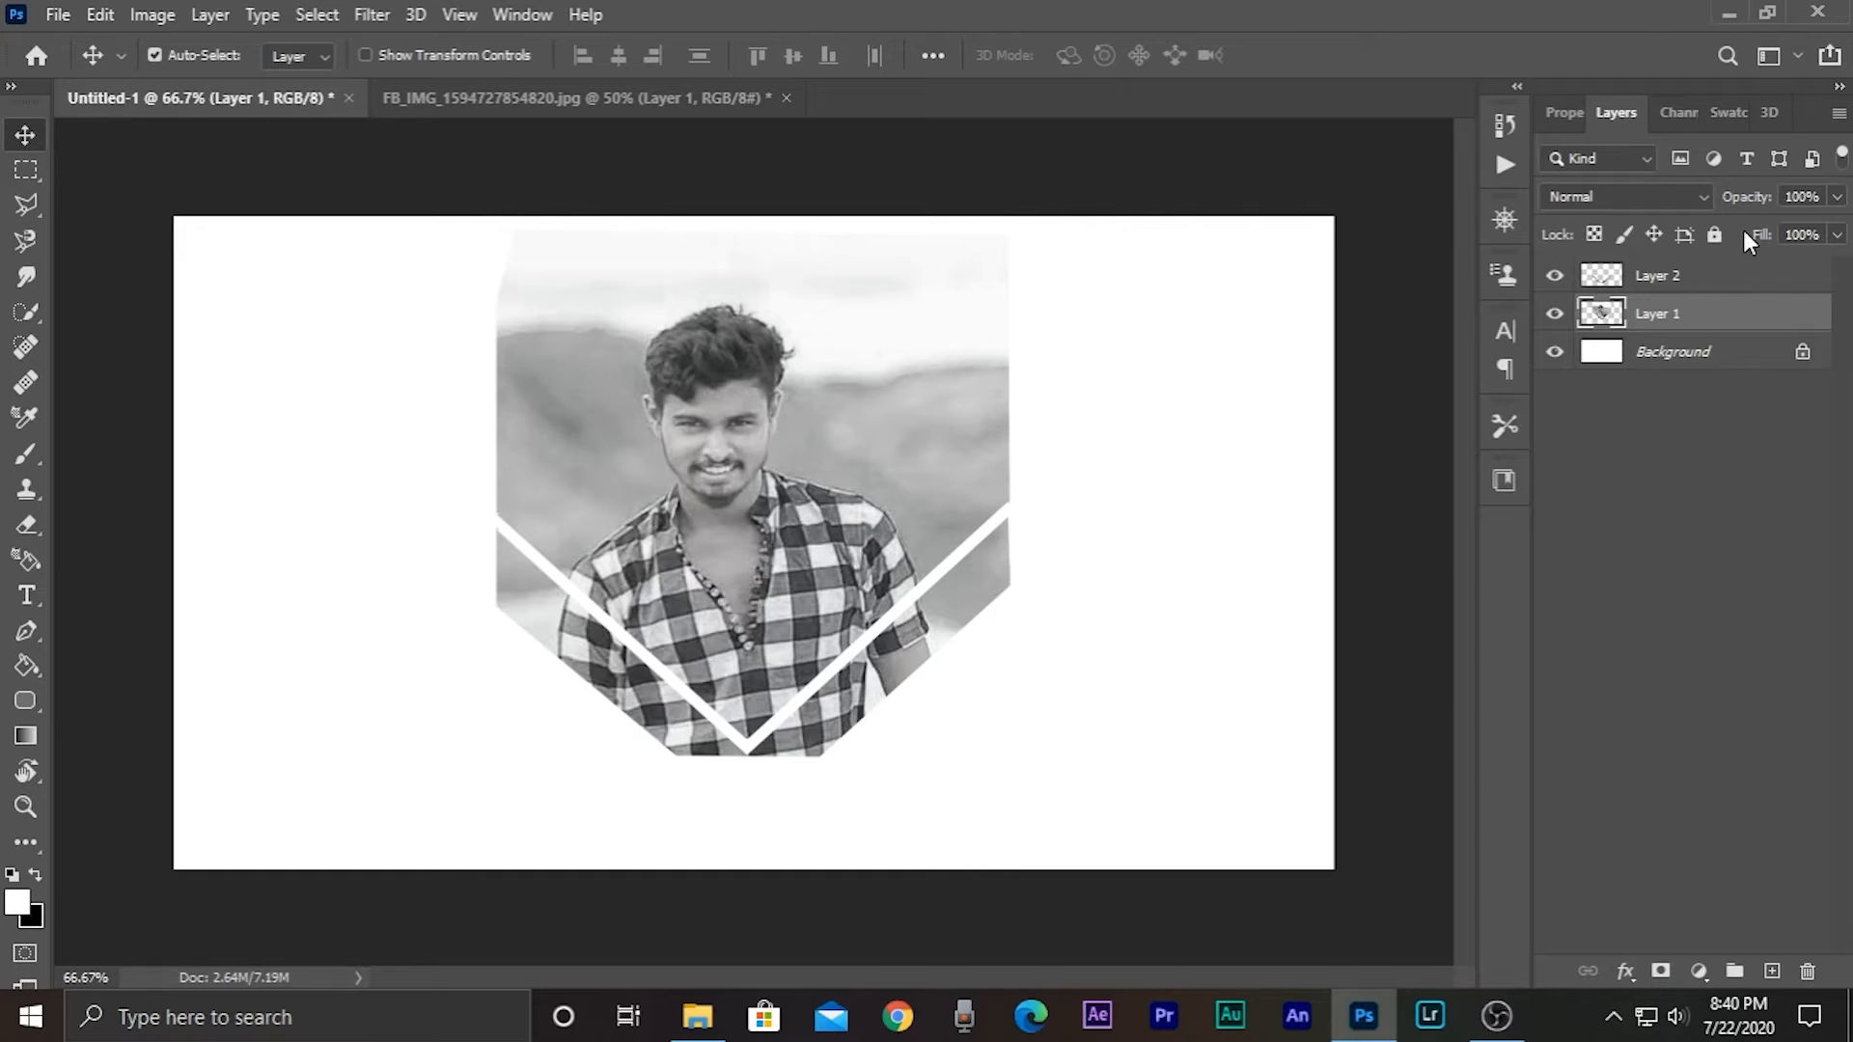
- Merge Layer 1 and Layer 2 into a single photo layer
{"action": "left_click", "coordinate": [1682, 280]}
{"action": "left_click", "coordinate": [1713, 328], "text": "shift"}
{"action": "left_click", "coordinate": [1838, 113]}
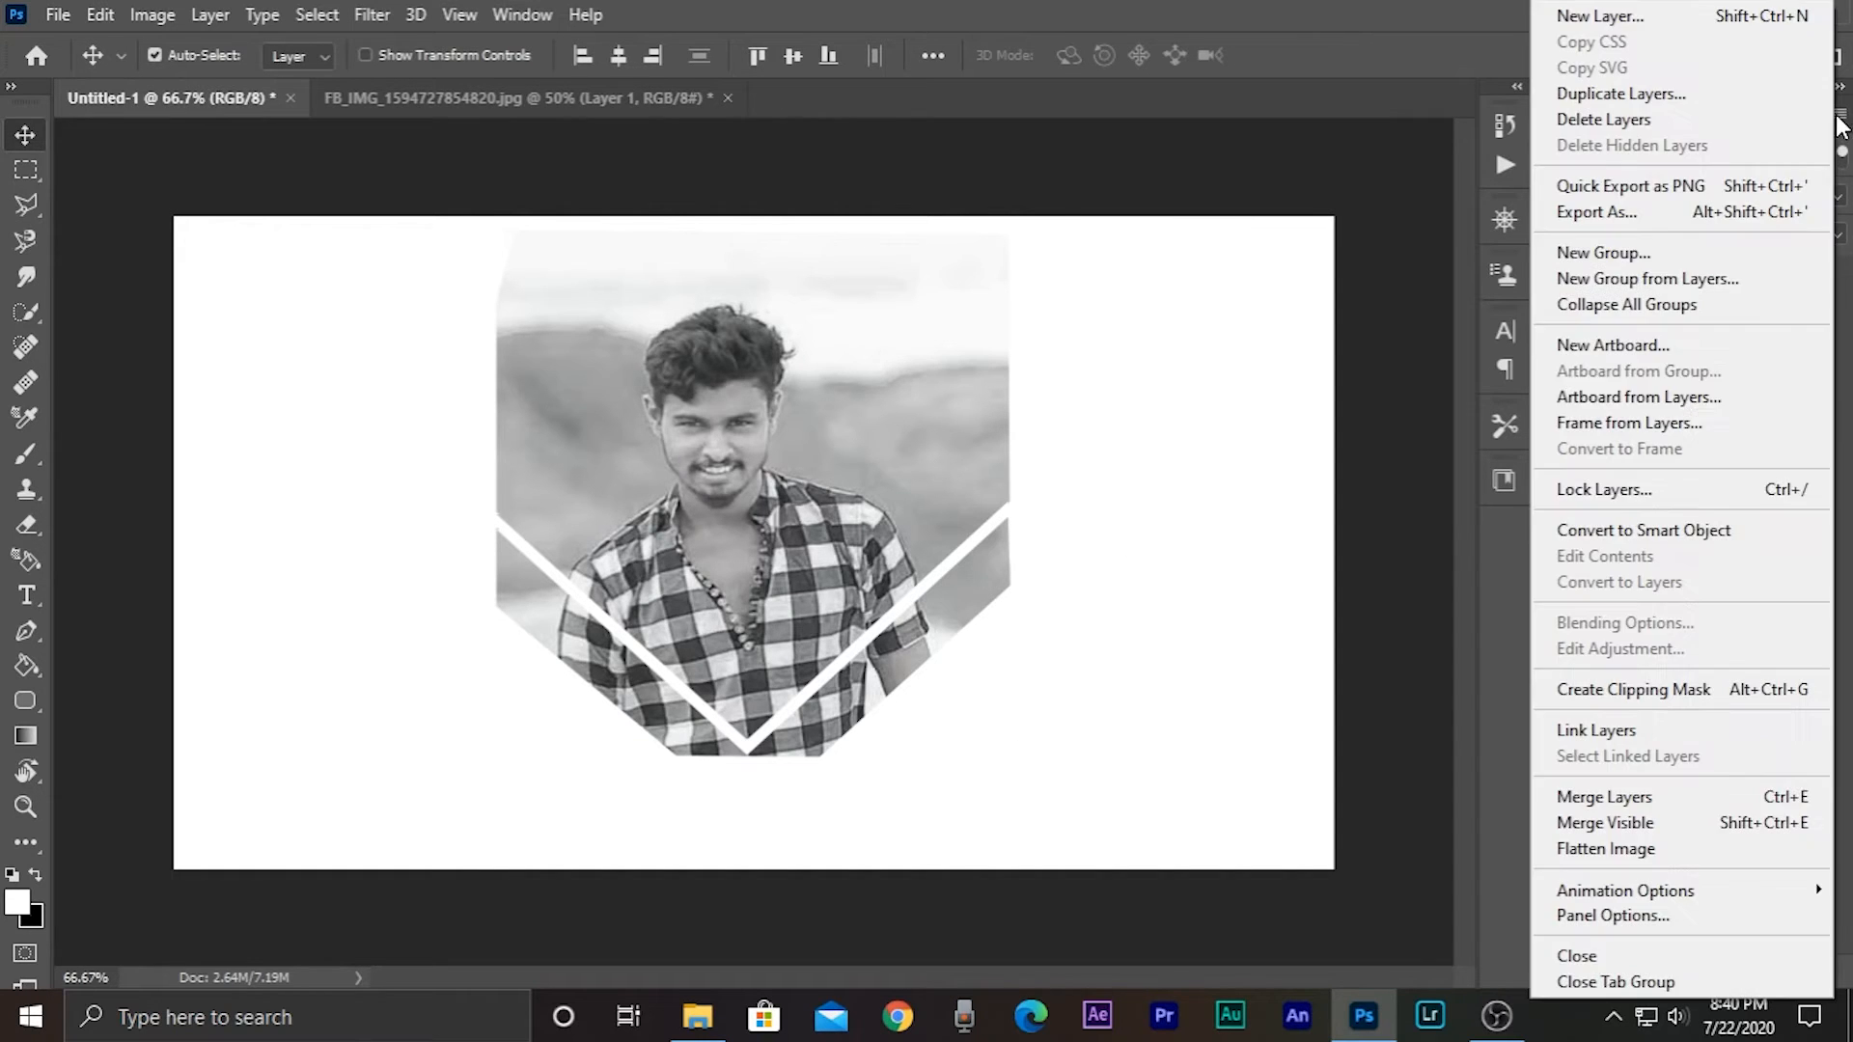
{"action": "left_click", "coordinate": [1602, 800]}
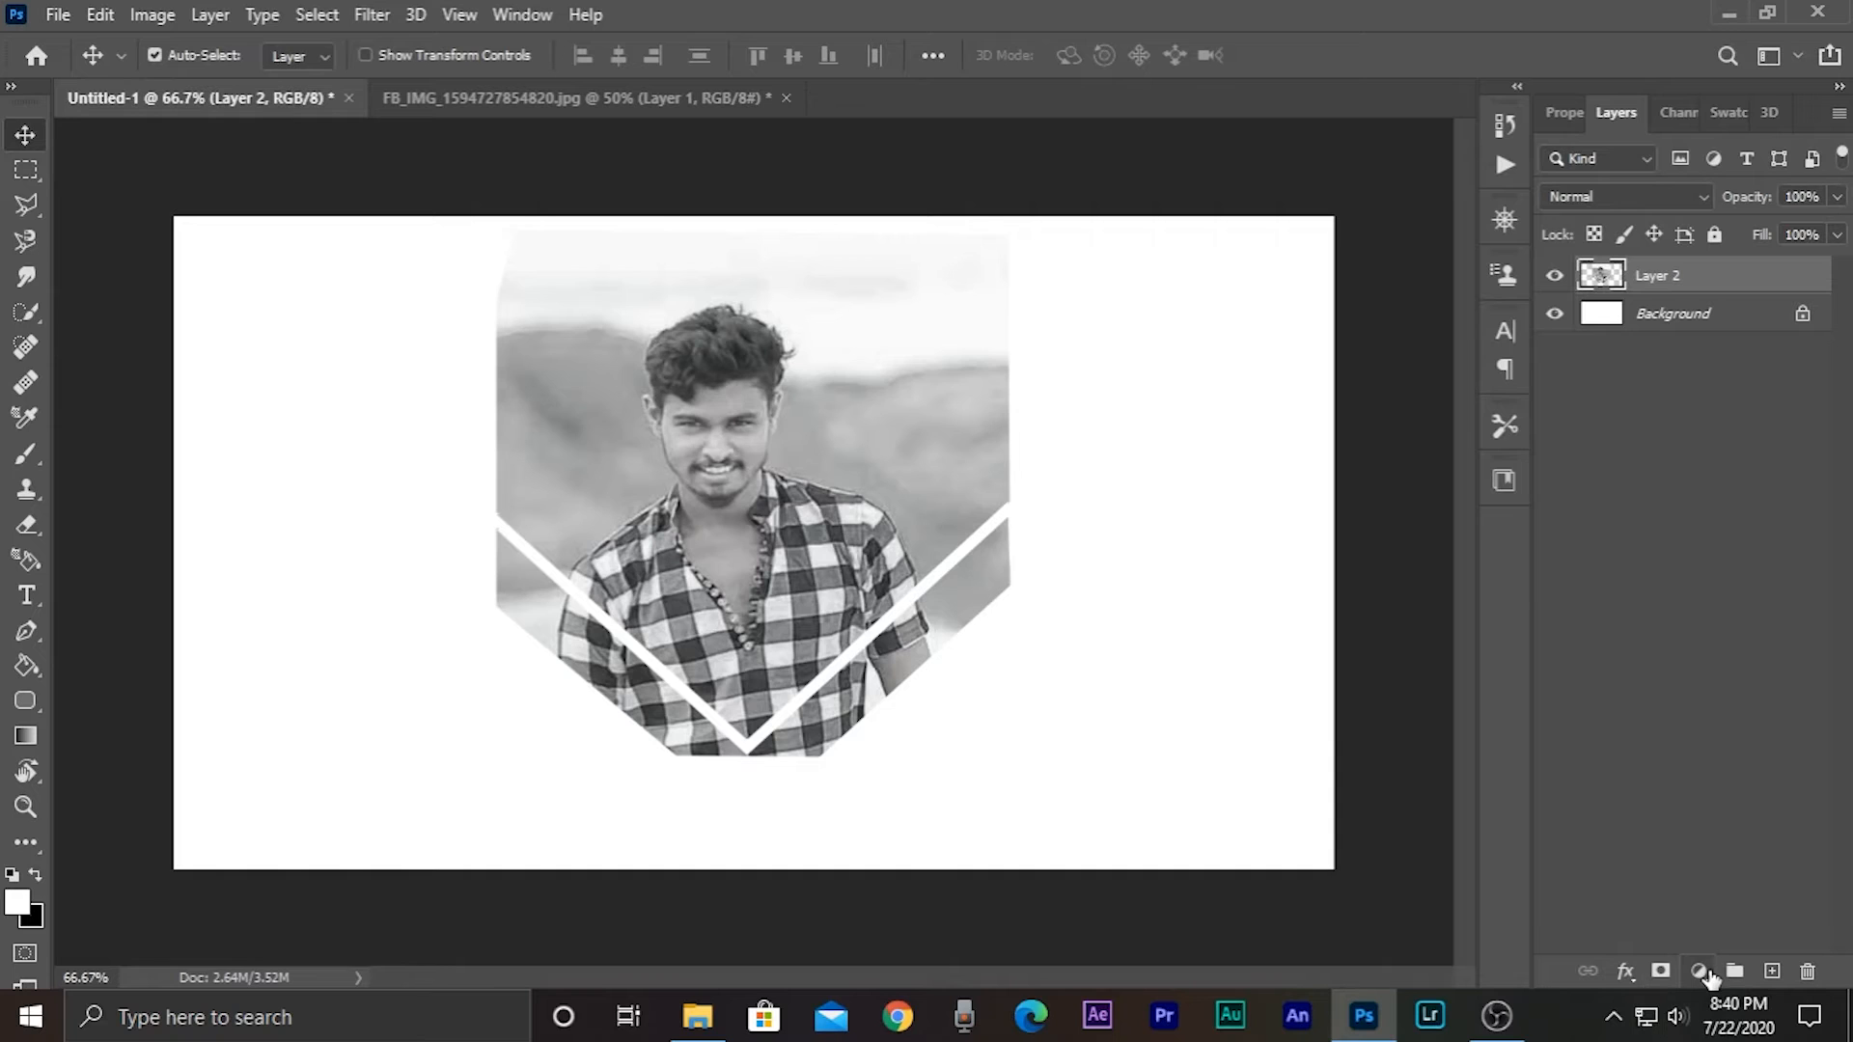
- Add a black, hide-all layer mask to the merged photo layer and set the Brush tool's size to 10 px
{"action": "left_click", "coordinate": [1659, 971], "text": "alt"}
{"action": "left_click", "coordinate": [26, 453]}
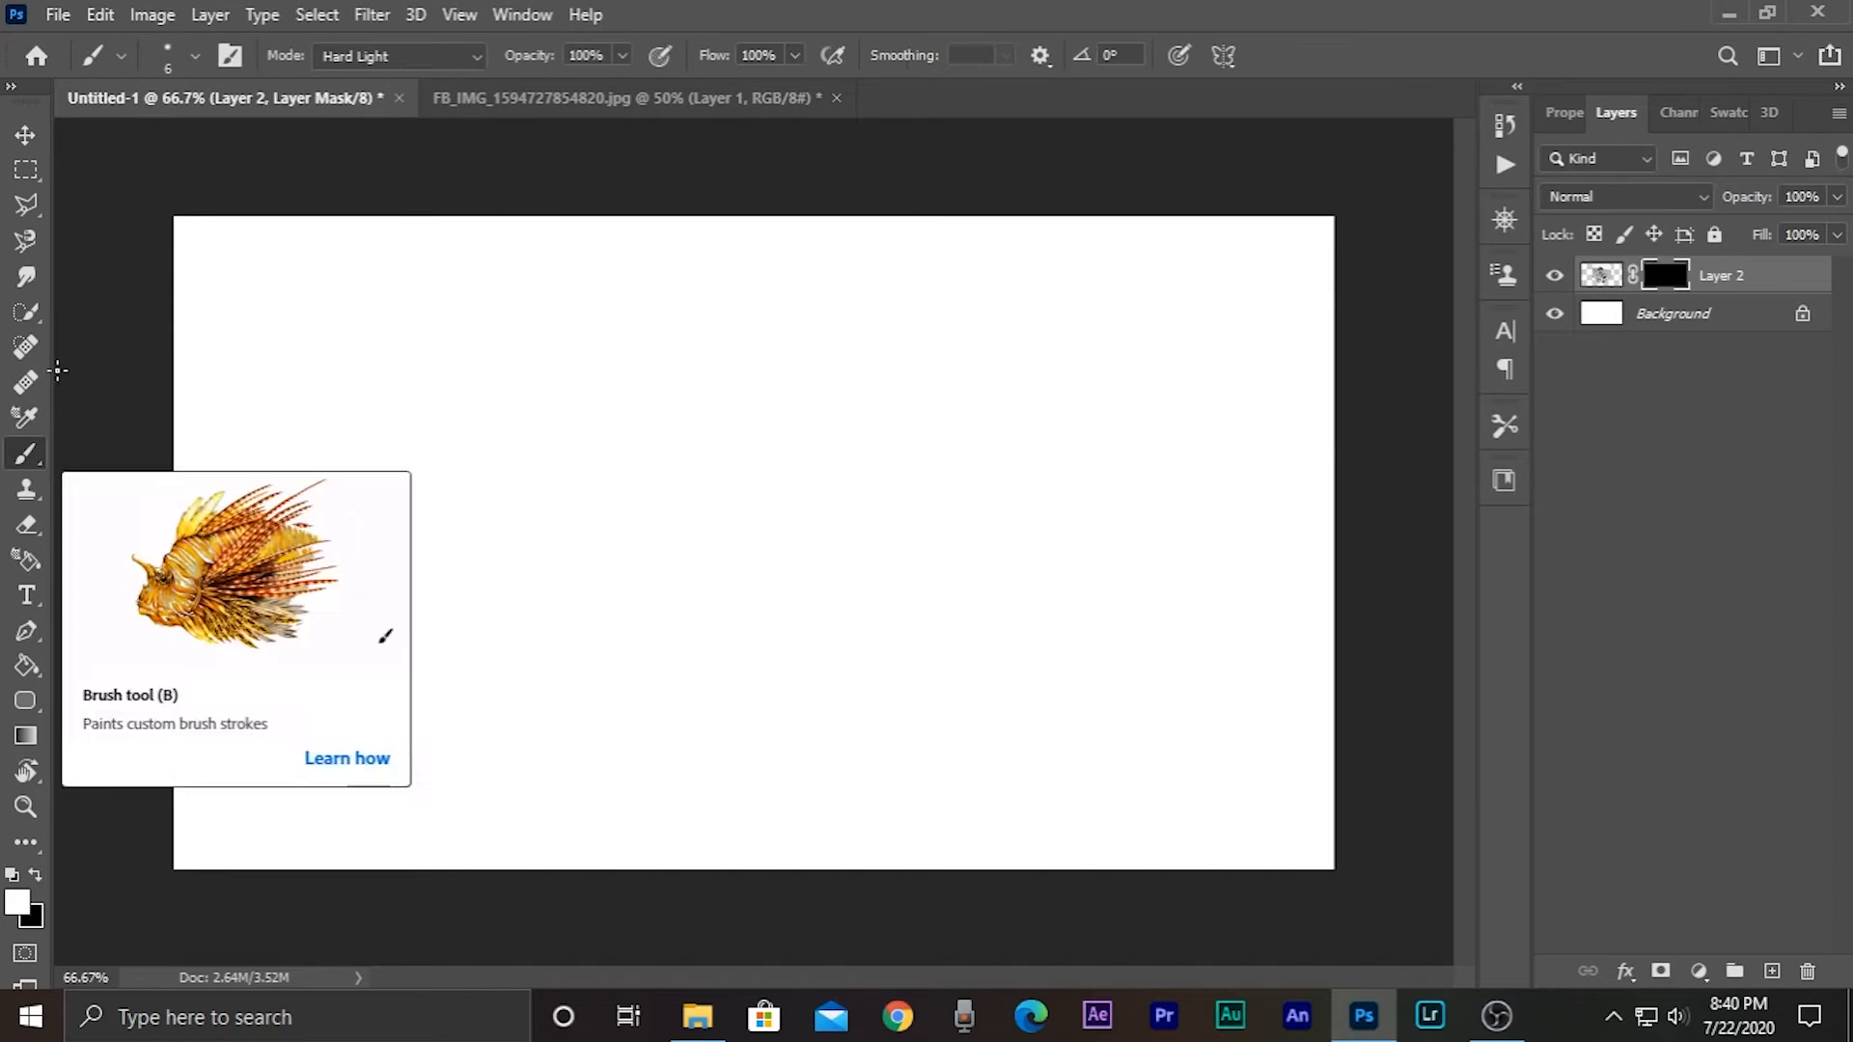
{"action": "left_click", "coordinate": [188, 58]}
{"action": "left_click_drag", "start_coordinate": [156, 145], "coordinate": [158, 145]}
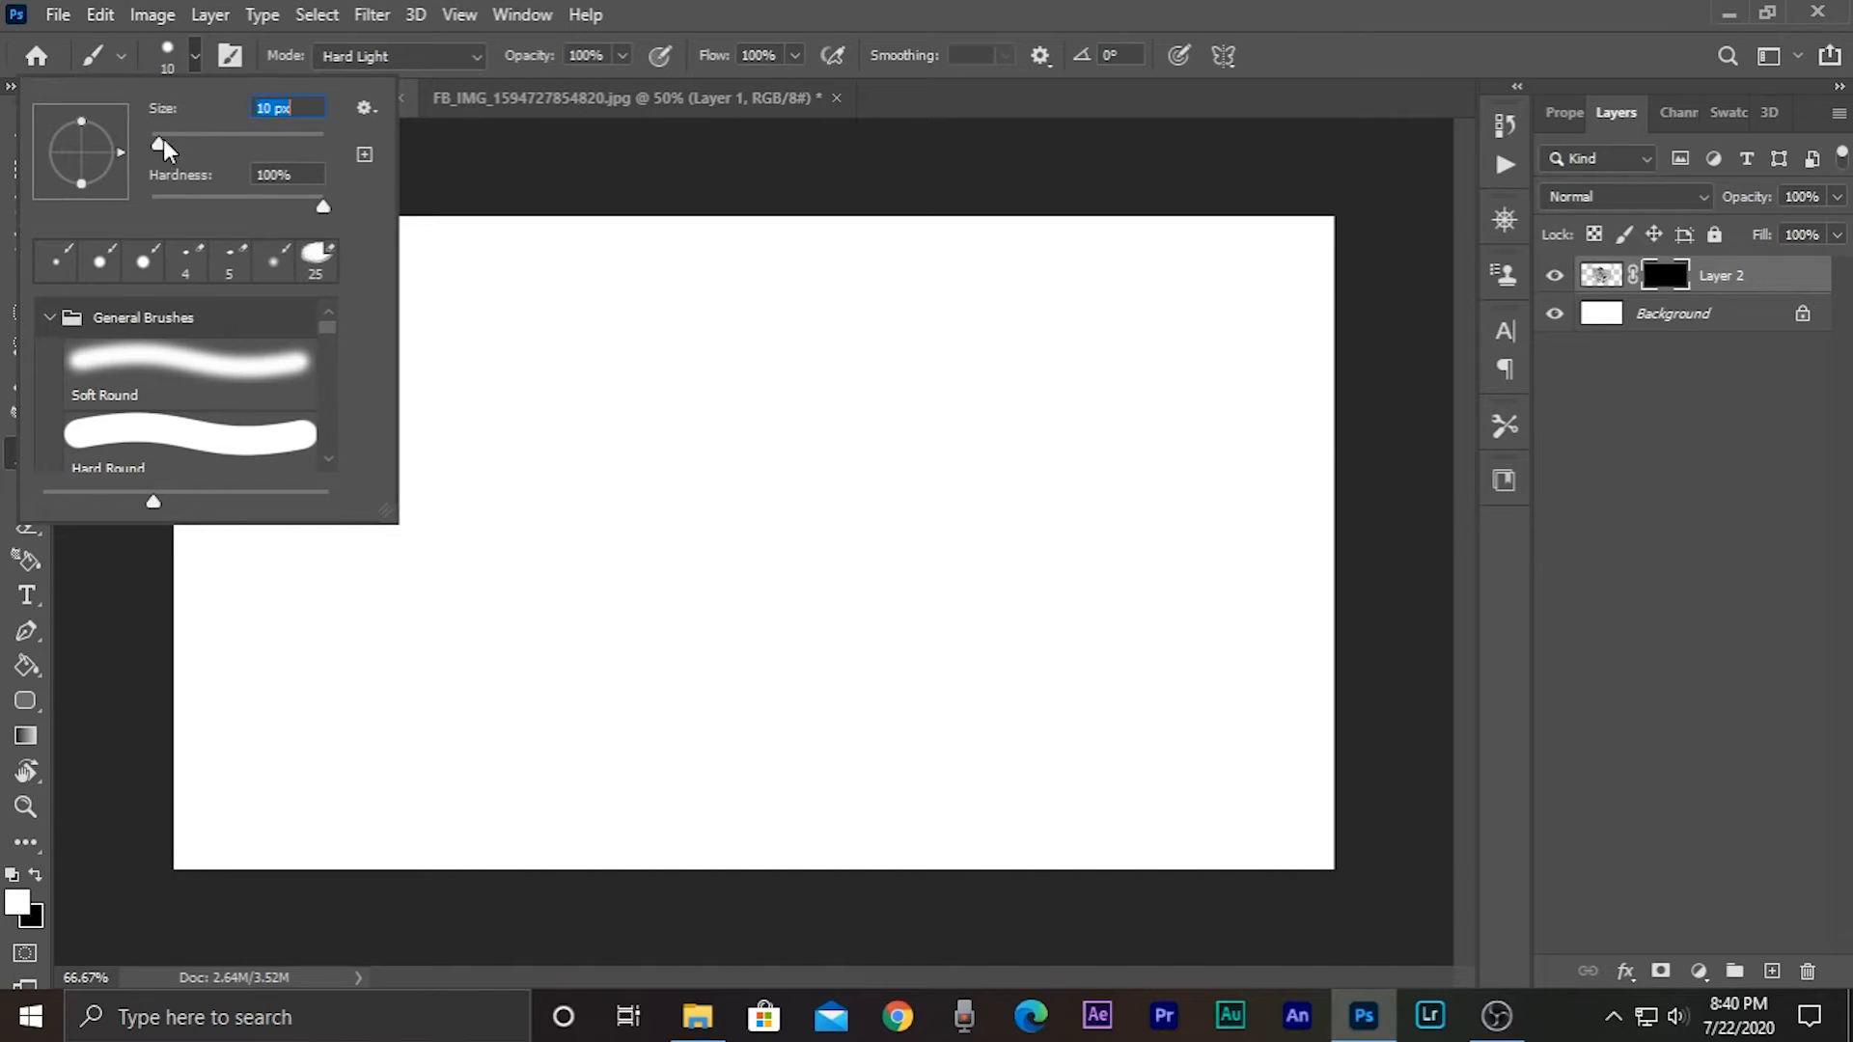
- Adjust the brush settings to a 5 px tip that paints scattered speckles
{"action": "left_click", "coordinate": [230, 55]}
{"action": "left_click", "coordinate": [724, 207]}
{"action": "left_click_drag", "start_coordinate": [813, 425], "coordinate": [664, 437]}
{"action": "left_click", "coordinate": [489, 300]}
{"action": "left_click", "coordinate": [489, 300]}
{"action": "left_click", "coordinate": [905, 155]}
{"action": "left_click", "coordinate": [990, 129]}
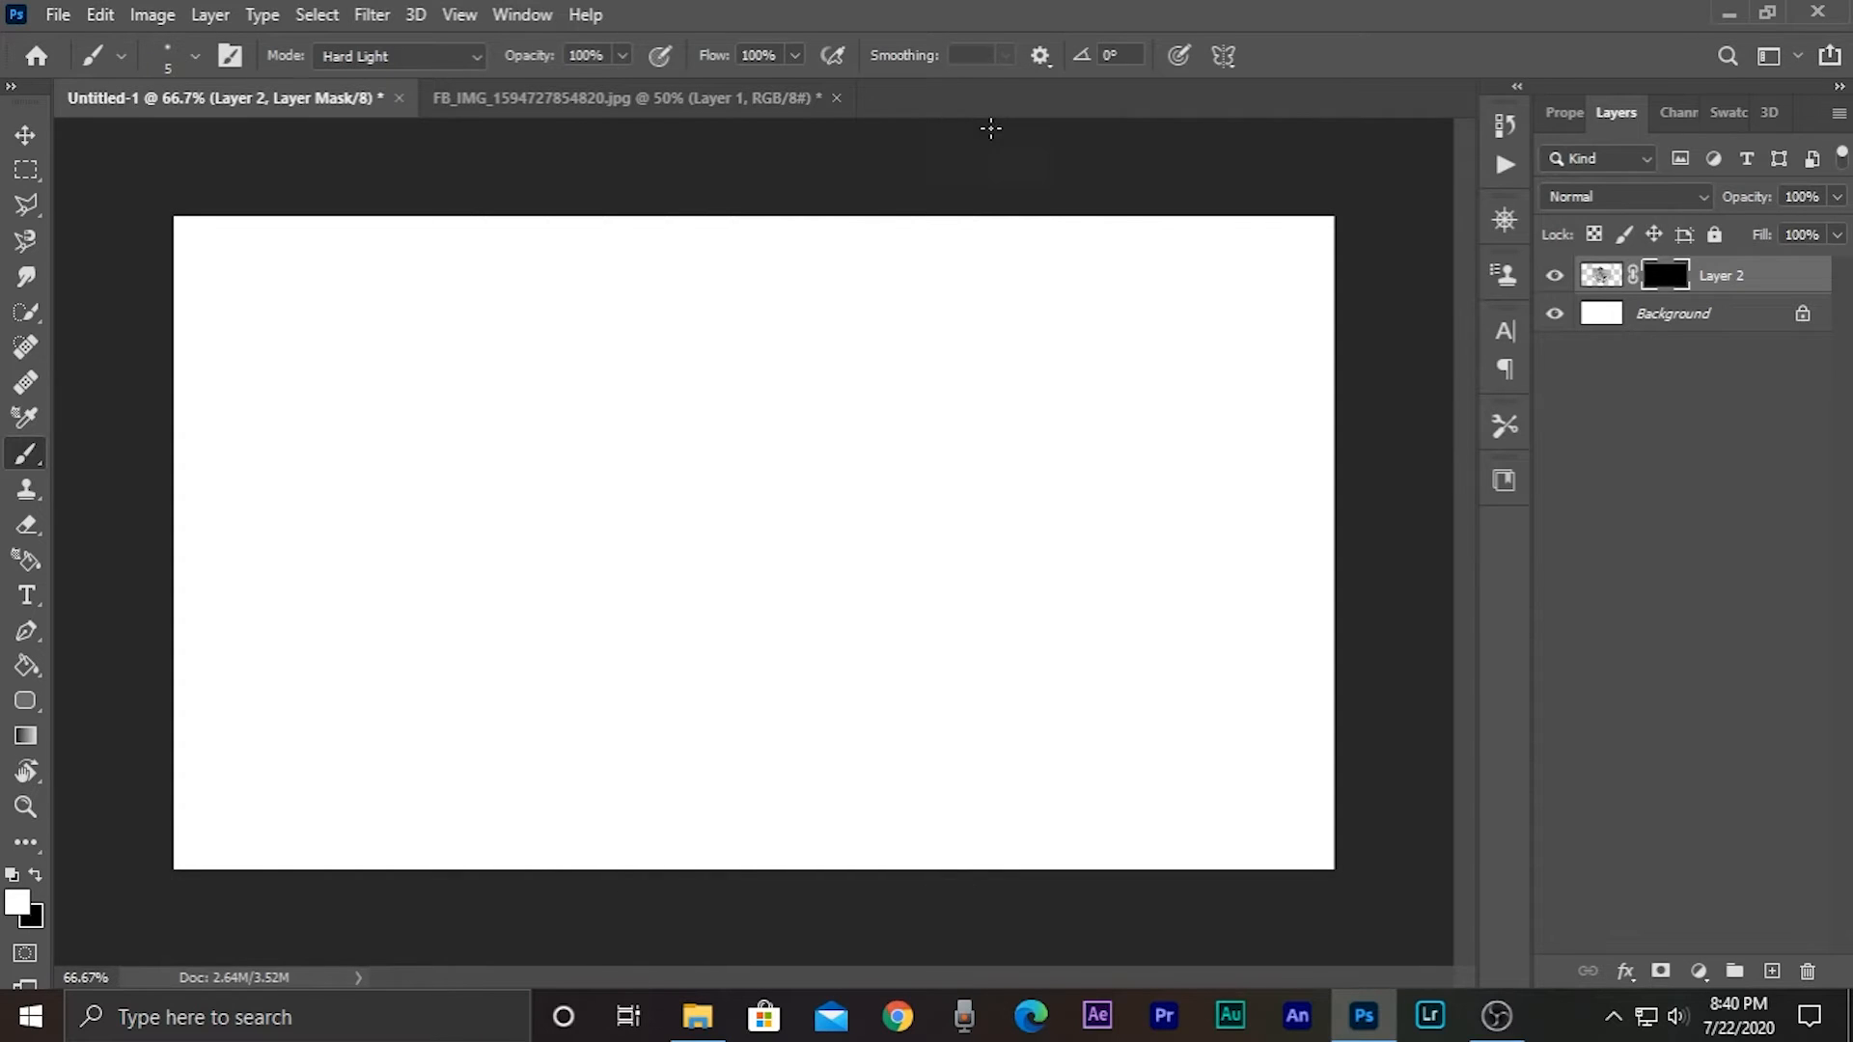
- Paint white on the layer mask to reveal the portrait solidly in the middle with speckled, scattered edges
{"action": "mouse_move", "coordinate": [749, 443]}
{"action": "left_mouse_down"}
{"action": "mouse_move", "coordinate": [731, 372]}
{"action": "mouse_move", "coordinate": [691, 352]}
{"action": "mouse_move", "coordinate": [741, 432]}
{"action": "mouse_move", "coordinate": [709, 526]}
{"action": "mouse_move", "coordinate": [626, 420]}
{"action": "mouse_move", "coordinate": [800, 408]}
{"action": "mouse_move", "coordinate": [817, 399]}
{"action": "mouse_move", "coordinate": [803, 344]}
{"action": "mouse_move", "coordinate": [764, 677]}
{"action": "mouse_move", "coordinate": [652, 663]}
{"action": "mouse_move", "coordinate": [688, 581]}
{"action": "mouse_move", "coordinate": [682, 635]}
{"action": "mouse_move", "coordinate": [606, 617]}
{"action": "mouse_move", "coordinate": [711, 765]}
{"action": "mouse_move", "coordinate": [823, 635]}
{"action": "mouse_move", "coordinate": [852, 645]}
{"action": "mouse_move", "coordinate": [923, 391]}
{"action": "mouse_move", "coordinate": [908, 416]}
{"action": "mouse_move", "coordinate": [770, 394]}
{"action": "mouse_move", "coordinate": [836, 316]}
{"action": "mouse_move", "coordinate": [795, 384]}
{"action": "mouse_move", "coordinate": [525, 326]}
{"action": "mouse_move", "coordinate": [654, 365]}
{"action": "mouse_move", "coordinate": [563, 442]}
{"action": "mouse_move", "coordinate": [602, 596]}
{"action": "mouse_move", "coordinate": [577, 521]}
{"action": "left_mouse_up"}
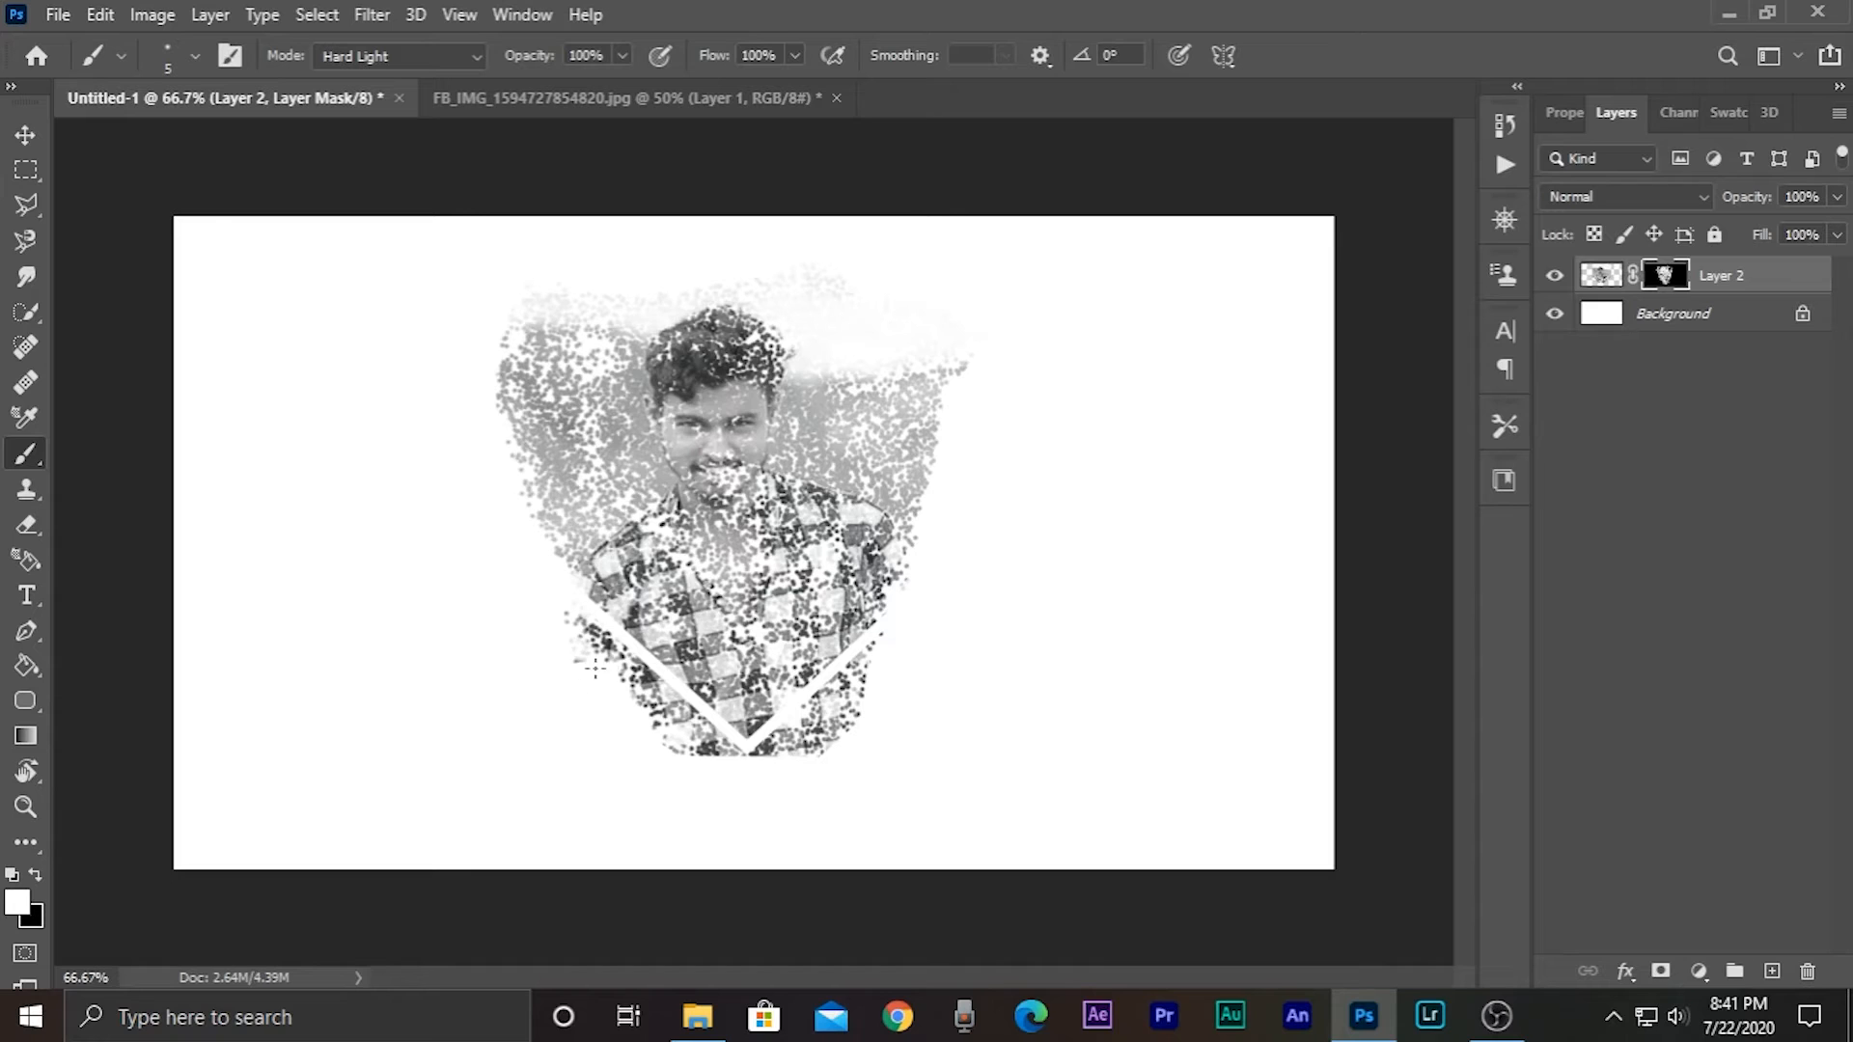
{"action": "mouse_move", "coordinate": [909, 568]}
{"action": "left_mouse_down"}
{"action": "mouse_move", "coordinate": [937, 433]}
{"action": "mouse_move", "coordinate": [930, 475]}
{"action": "mouse_move", "coordinate": [906, 375]}
{"action": "left_mouse_up"}
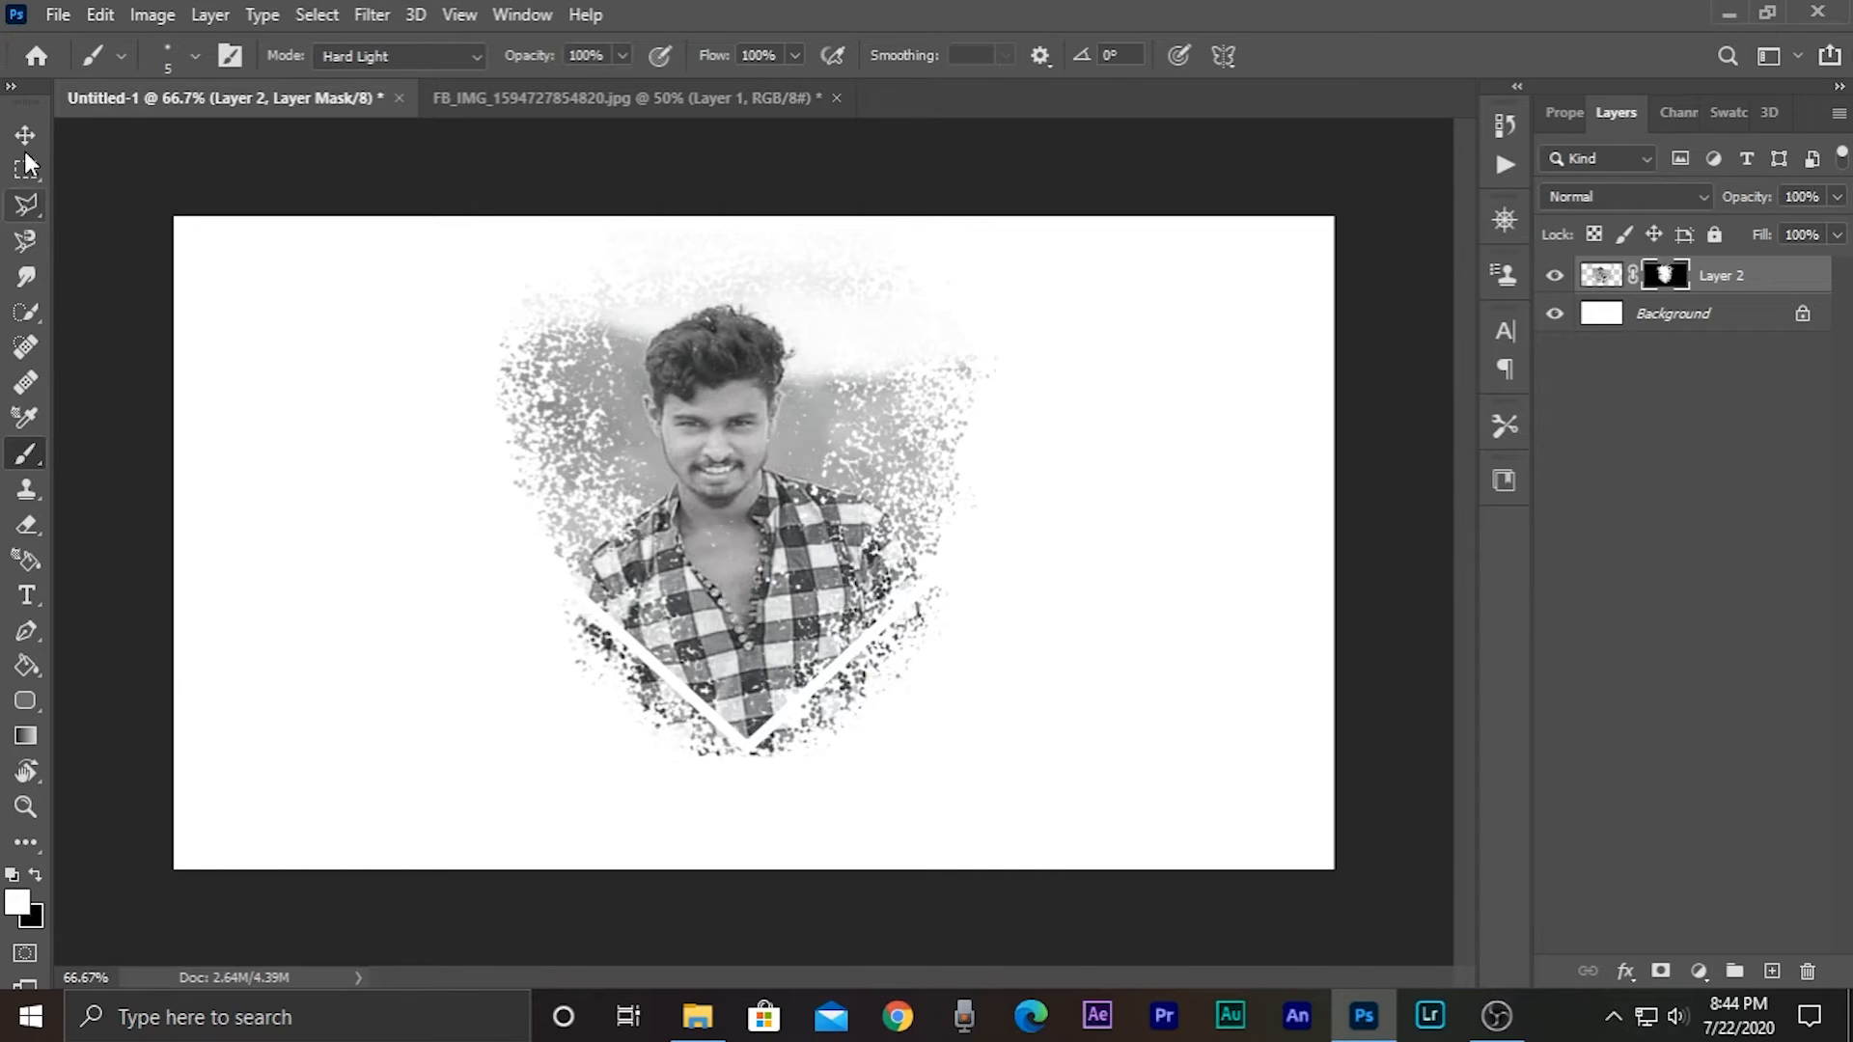
- Add a new layer and set the start colour of the gradient to grey a2a2a0
{"action": "left_click", "coordinate": [25, 135]}
{"action": "left_click", "coordinate": [1772, 970]}
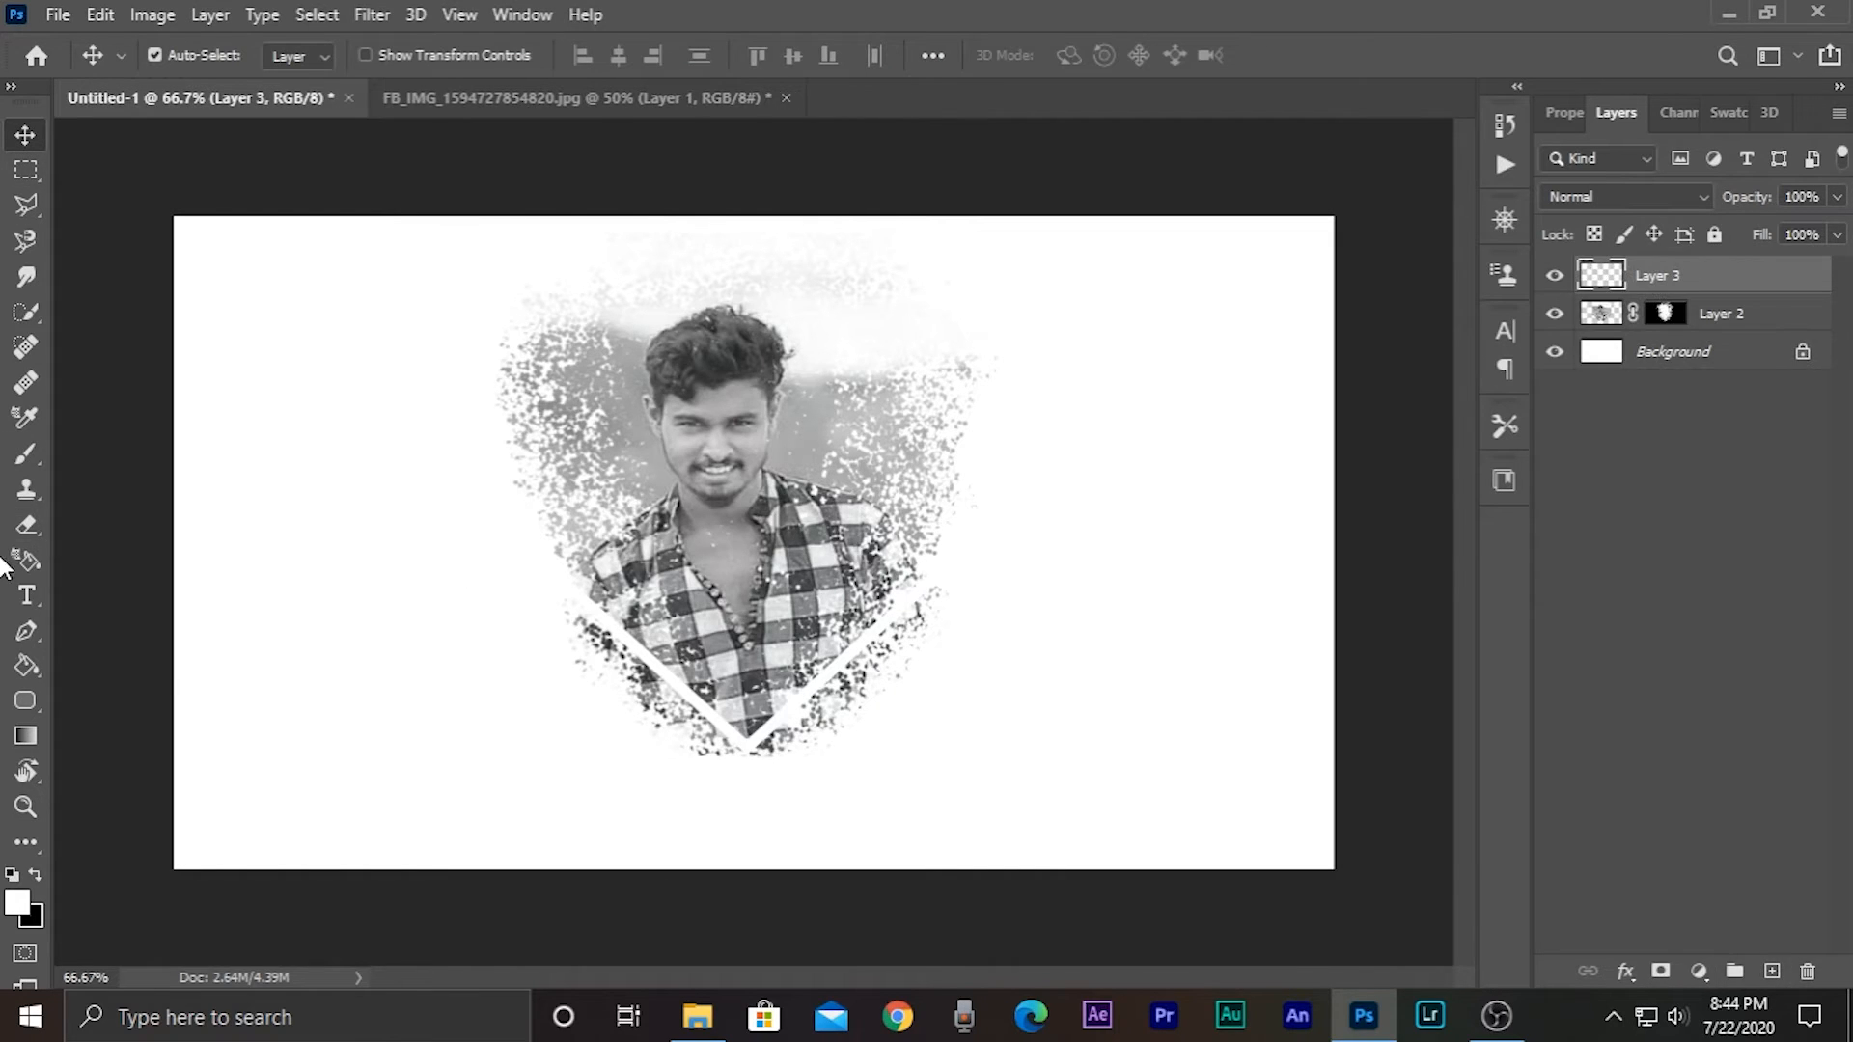
{"action": "left_click", "coordinate": [25, 735]}
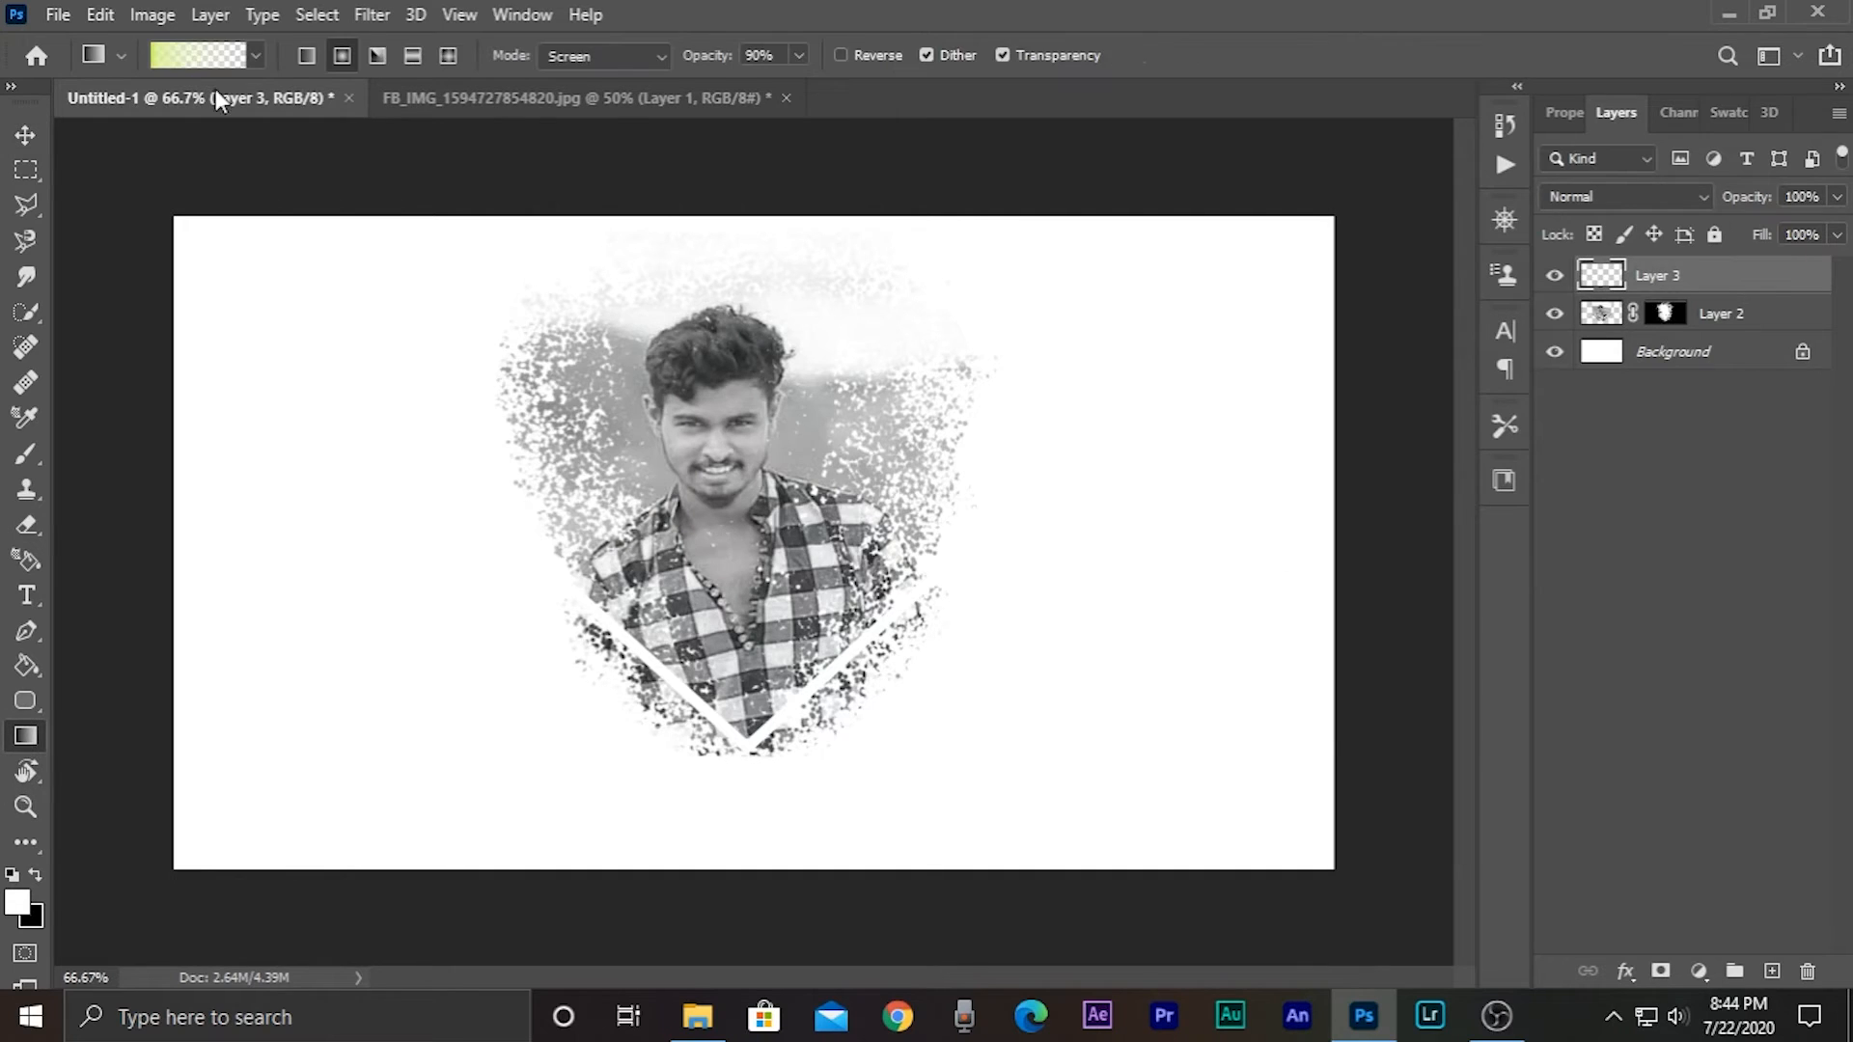
{"action": "left_click", "coordinate": [203, 55]}
{"action": "double_click", "coordinate": [1222, 552]}
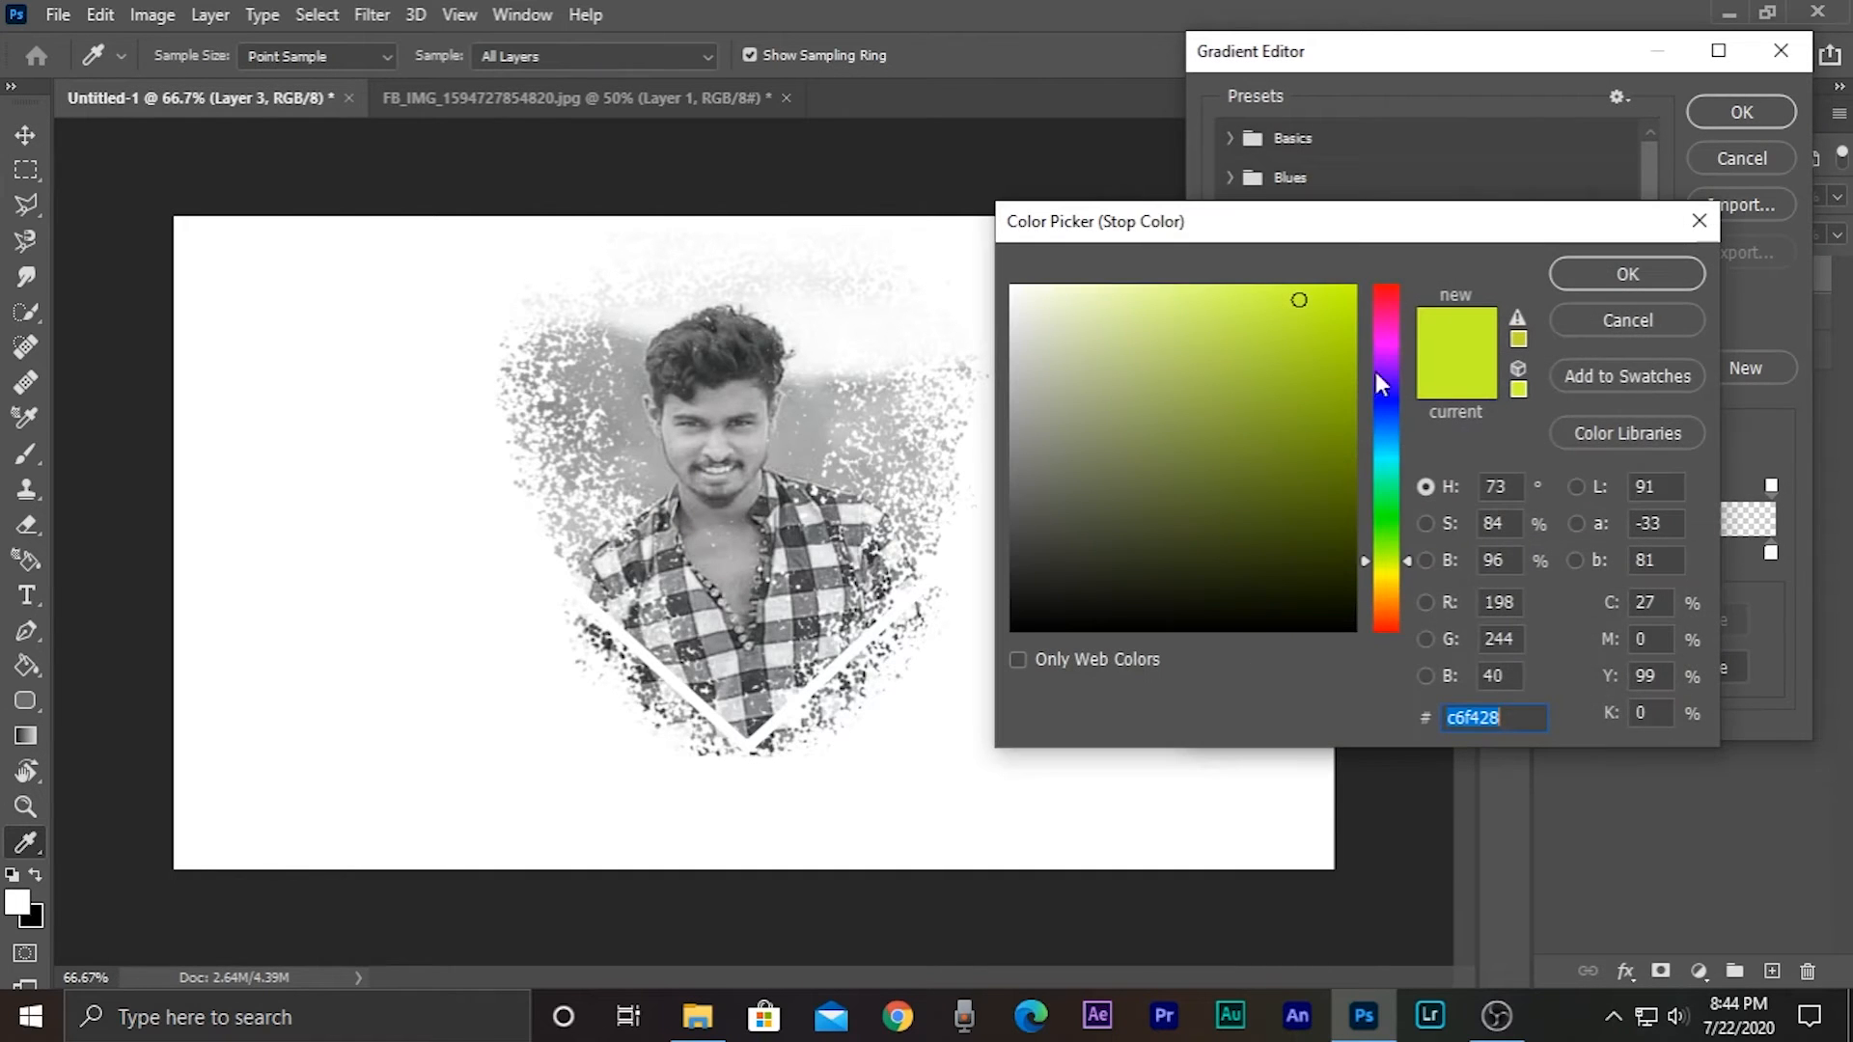
{"action": "left_click", "coordinate": [1020, 412]}
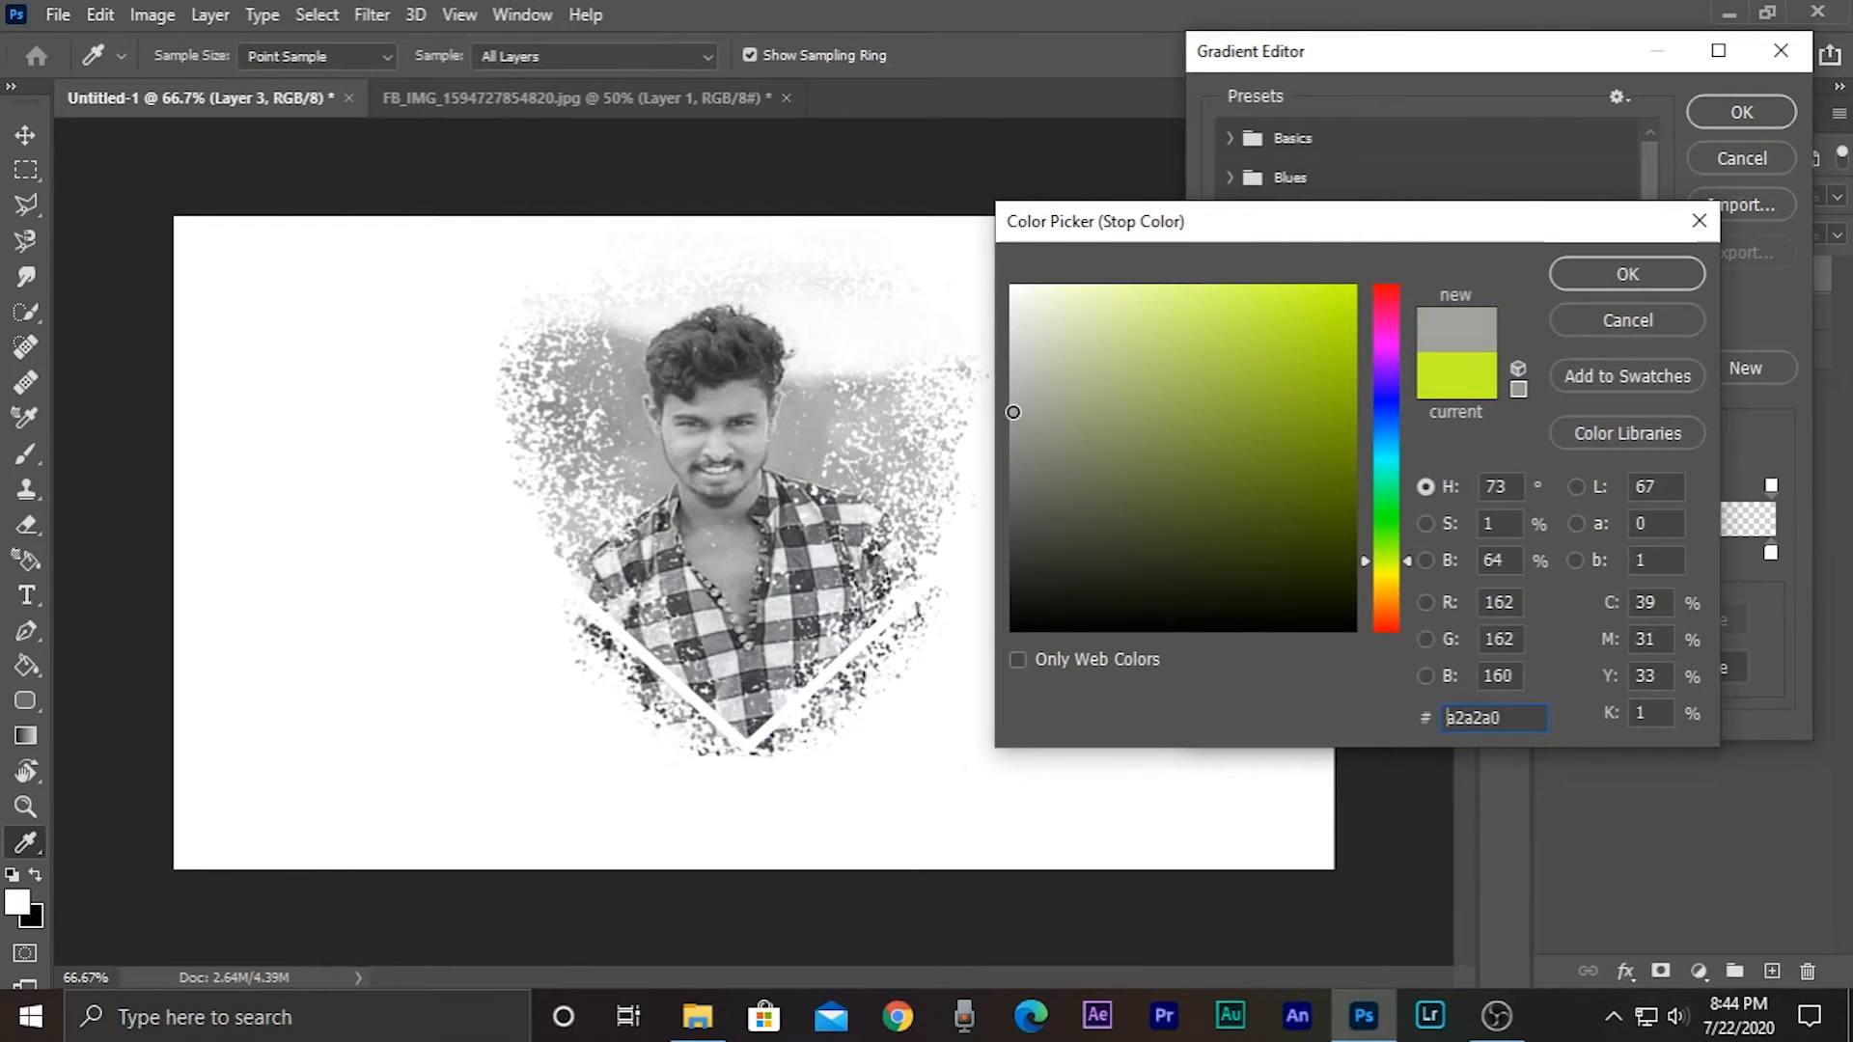
{"action": "key", "text": "Return"}
{"action": "left_click", "coordinate": [1247, 544]}
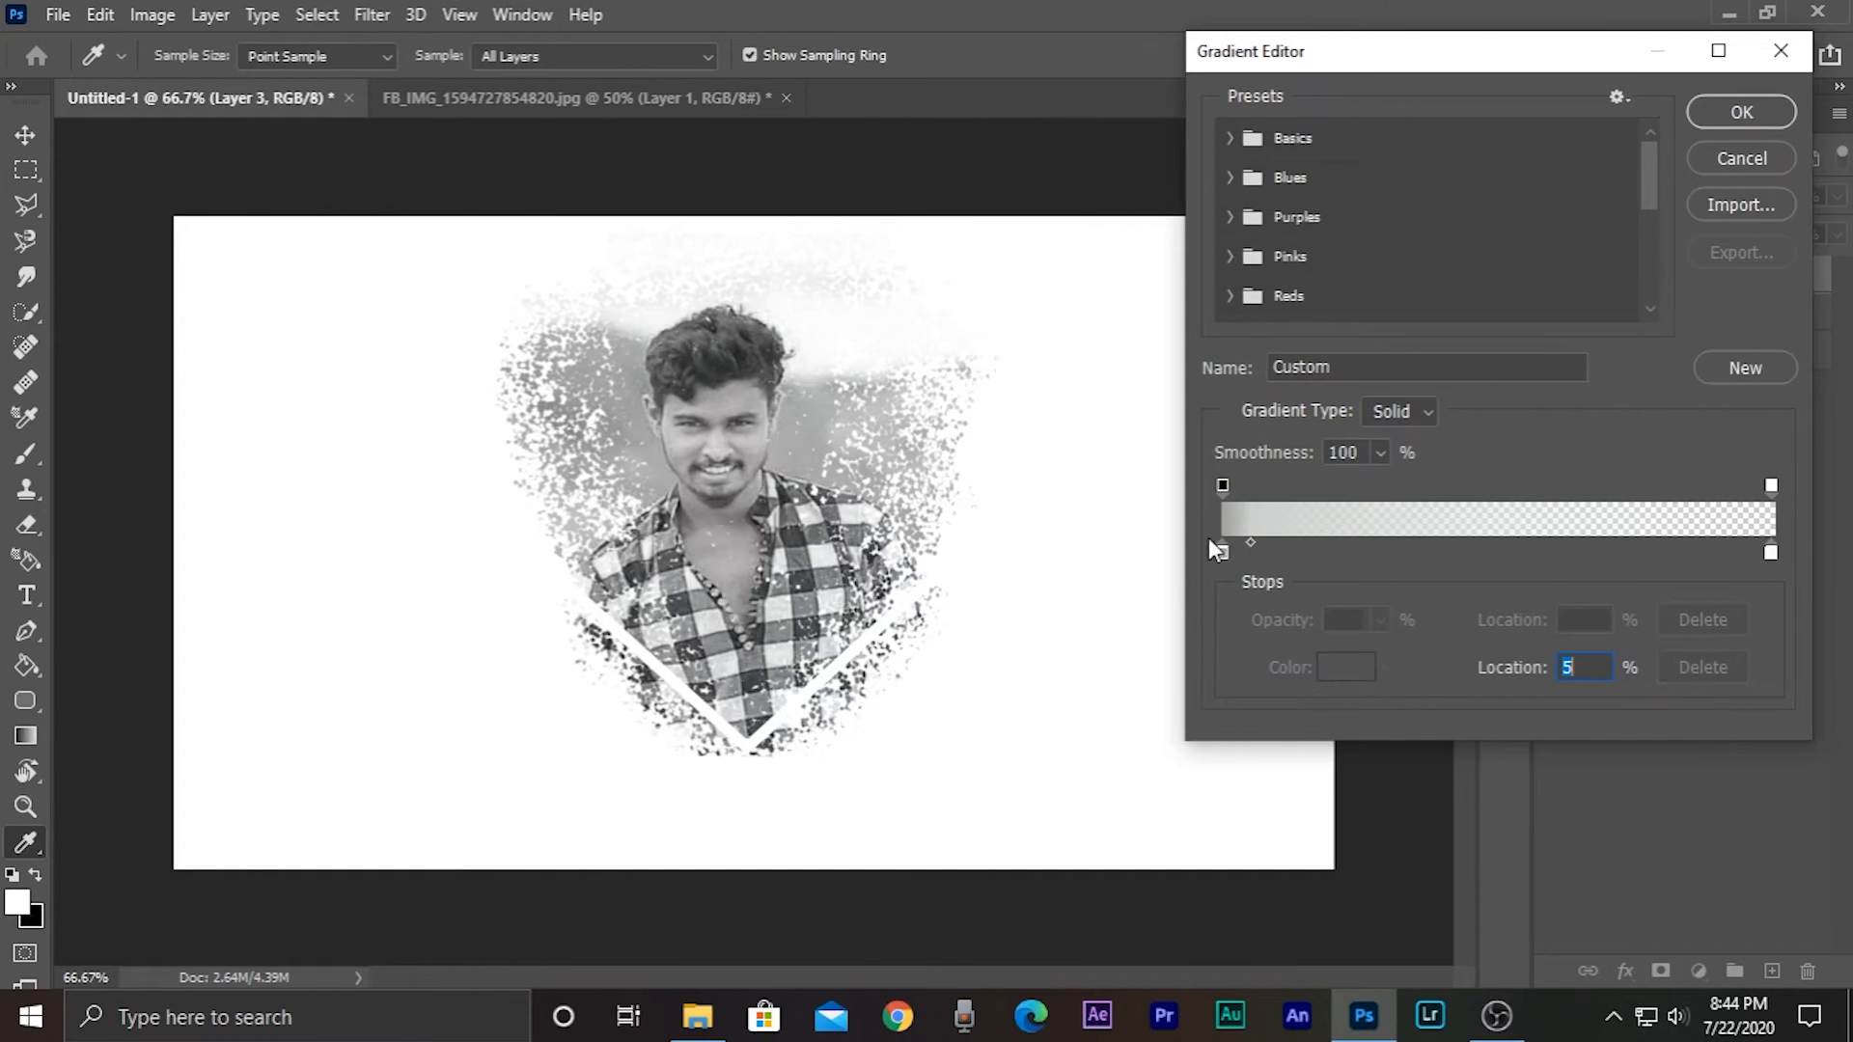
{"action": "left_click", "coordinate": [1741, 113]}
- Draw a large radial grey gradient outward from the portrait on Layer 3 and set the layer's blend mode to Color Burn
{"action": "left_click_drag", "start_coordinate": [801, 529], "coordinate": [1411, 919]}
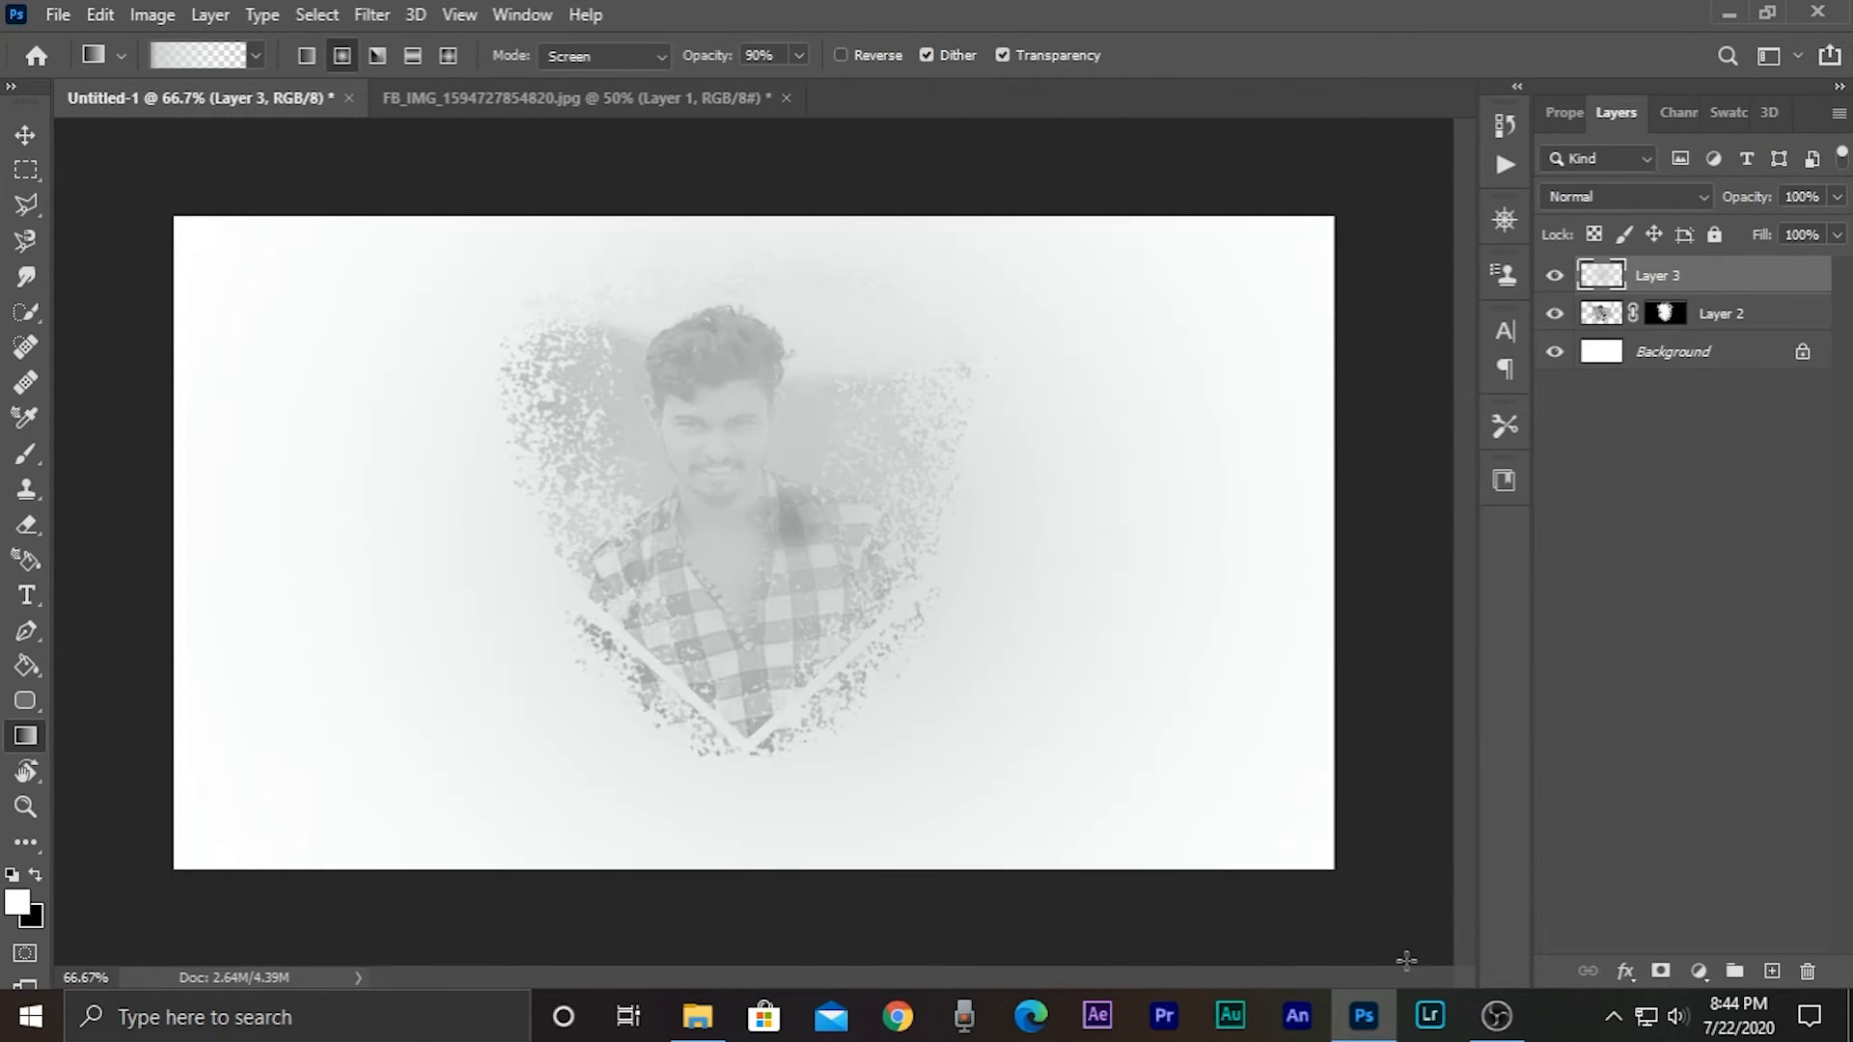
{"action": "left_click", "coordinate": [1693, 195]}
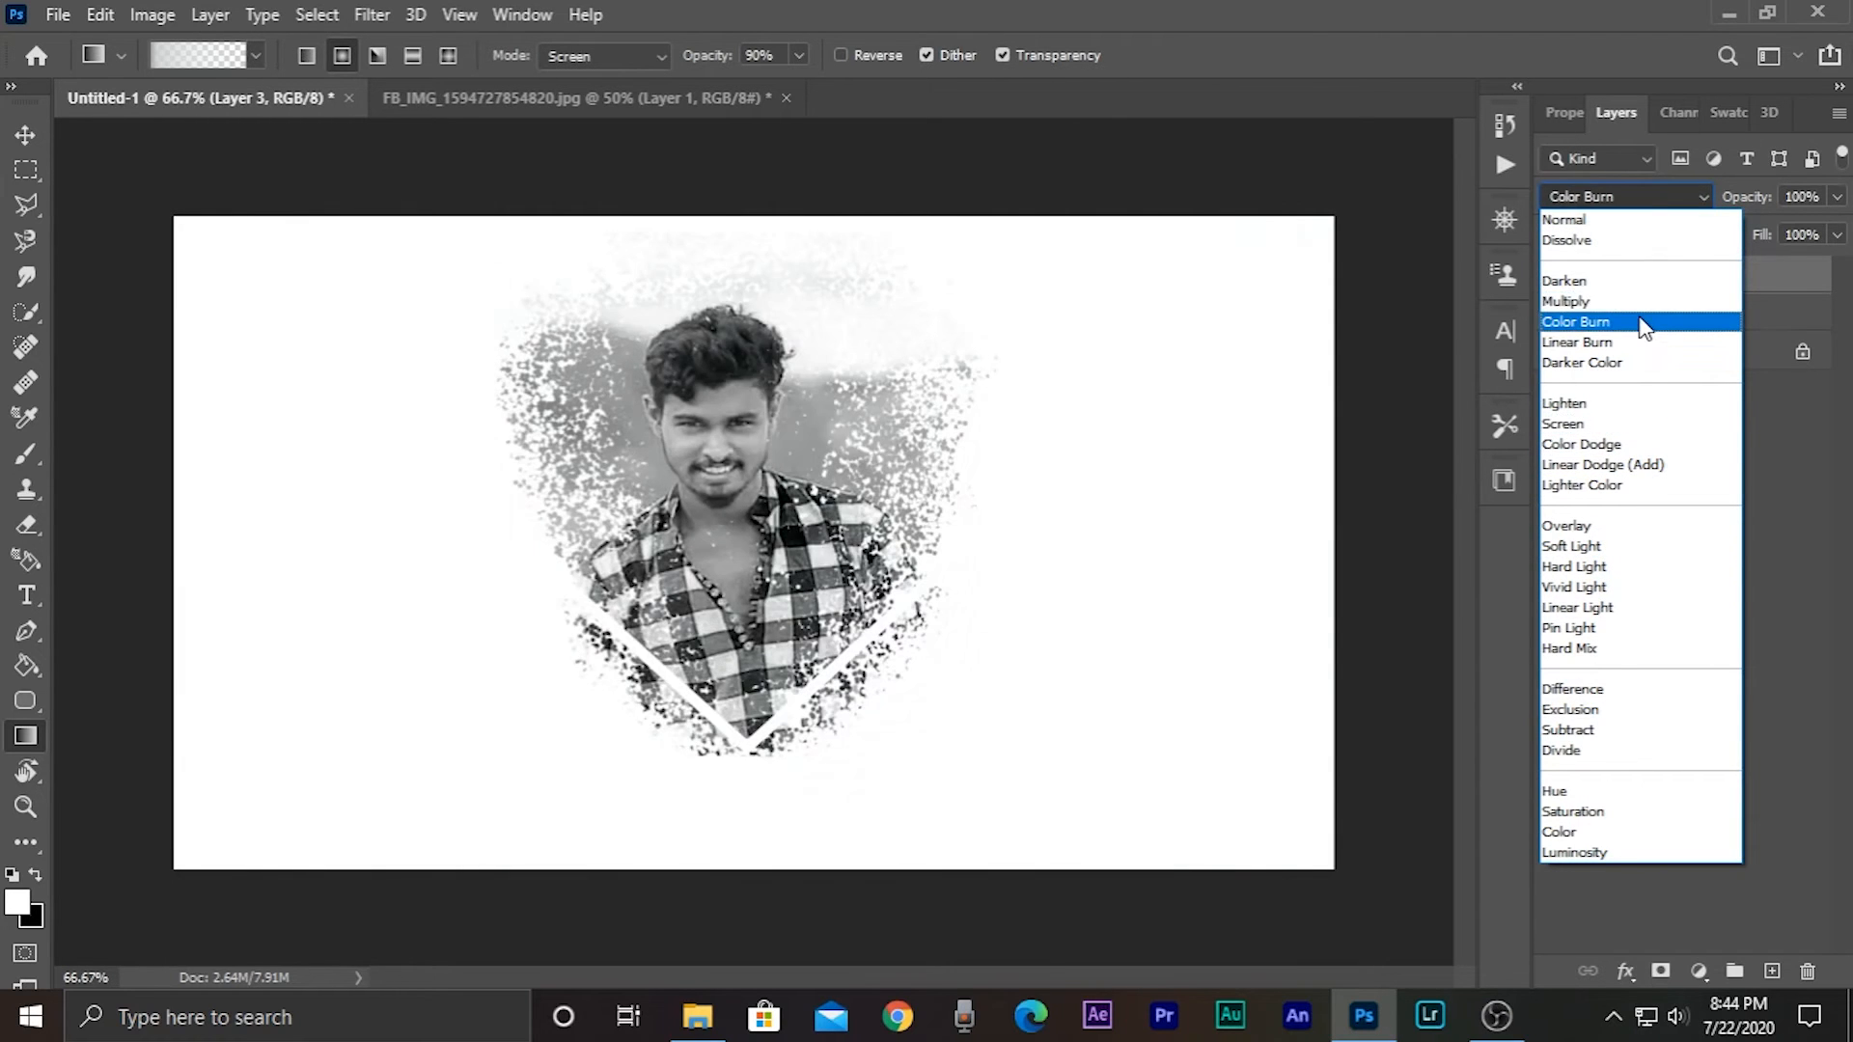
{"action": "left_click", "coordinate": [1643, 323]}
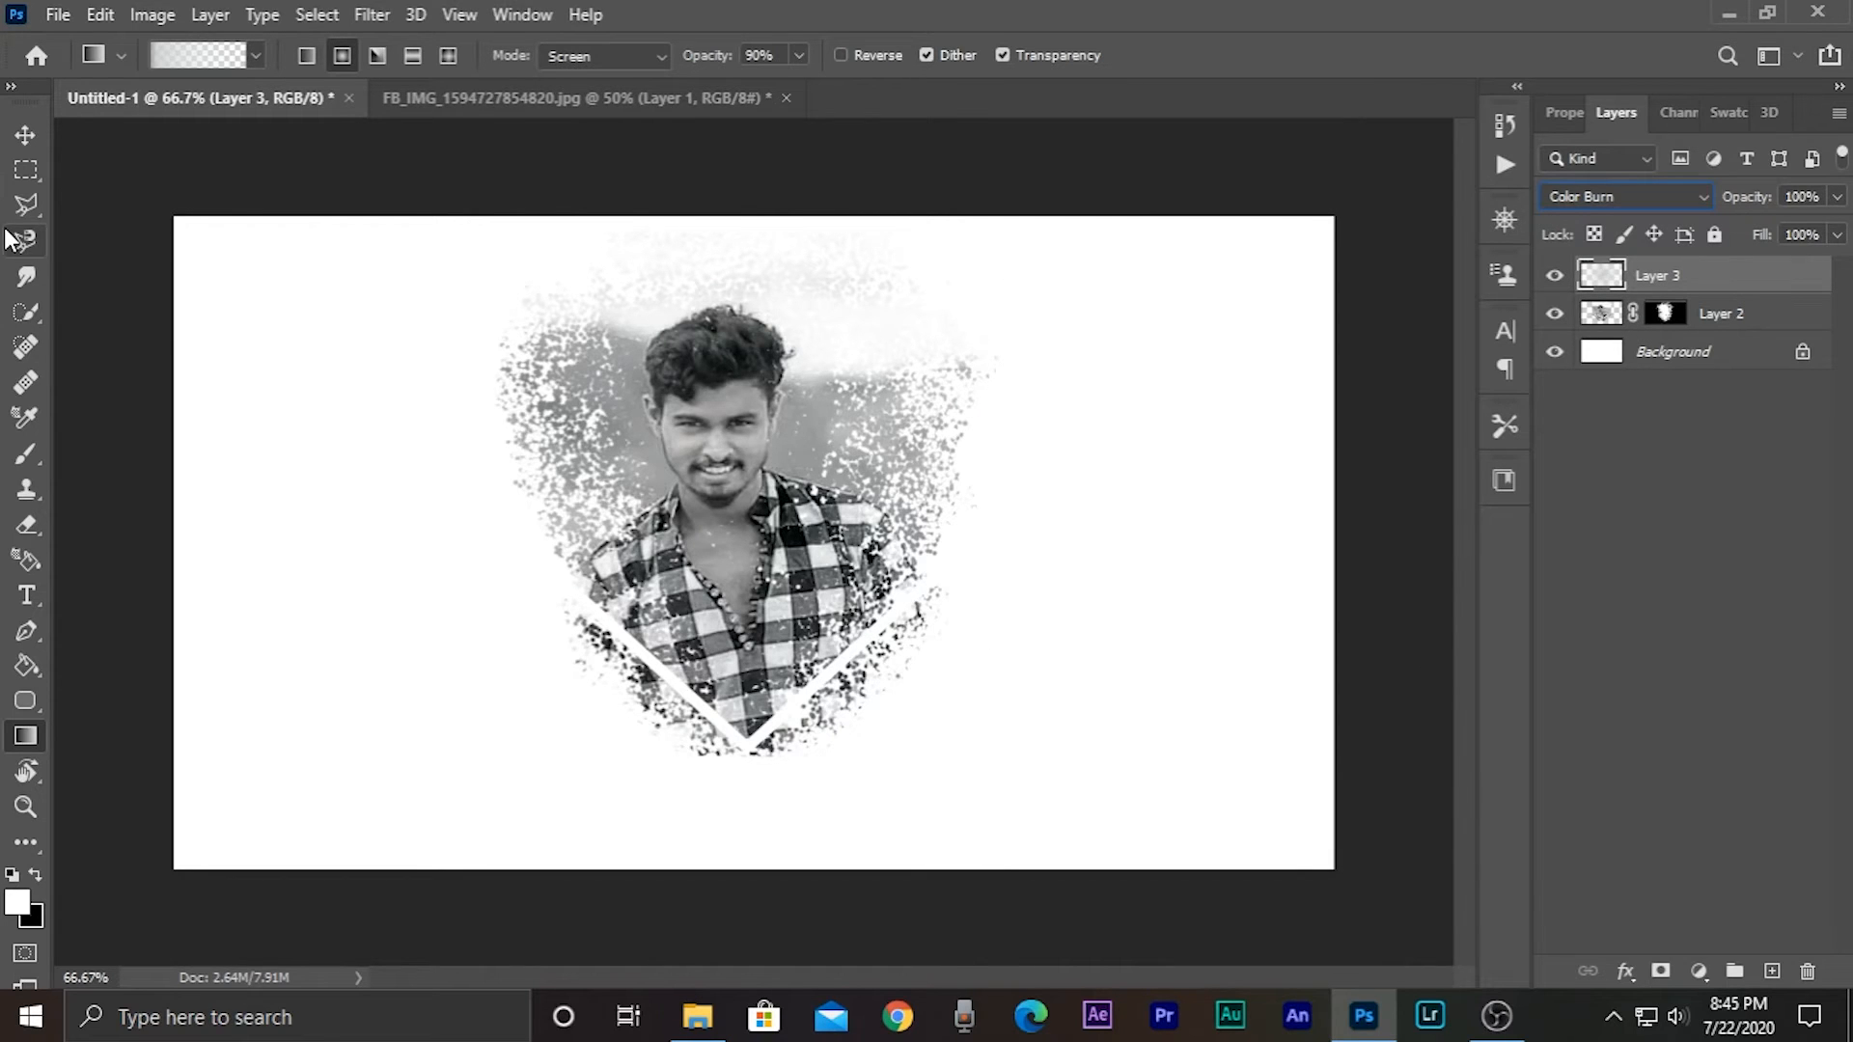
- Add a new layer and make a rectangular selection on the white area left of the portrait
{"action": "left_click", "coordinate": [1772, 971]}
{"action": "left_click", "coordinate": [26, 170]}
{"action": "left_click_drag", "start_coordinate": [199, 297], "coordinate": [488, 547]}
- Change the gradient's start colour to bright green and draw a small radial glow inside the rectangular selection
{"action": "key", "text": "g"}
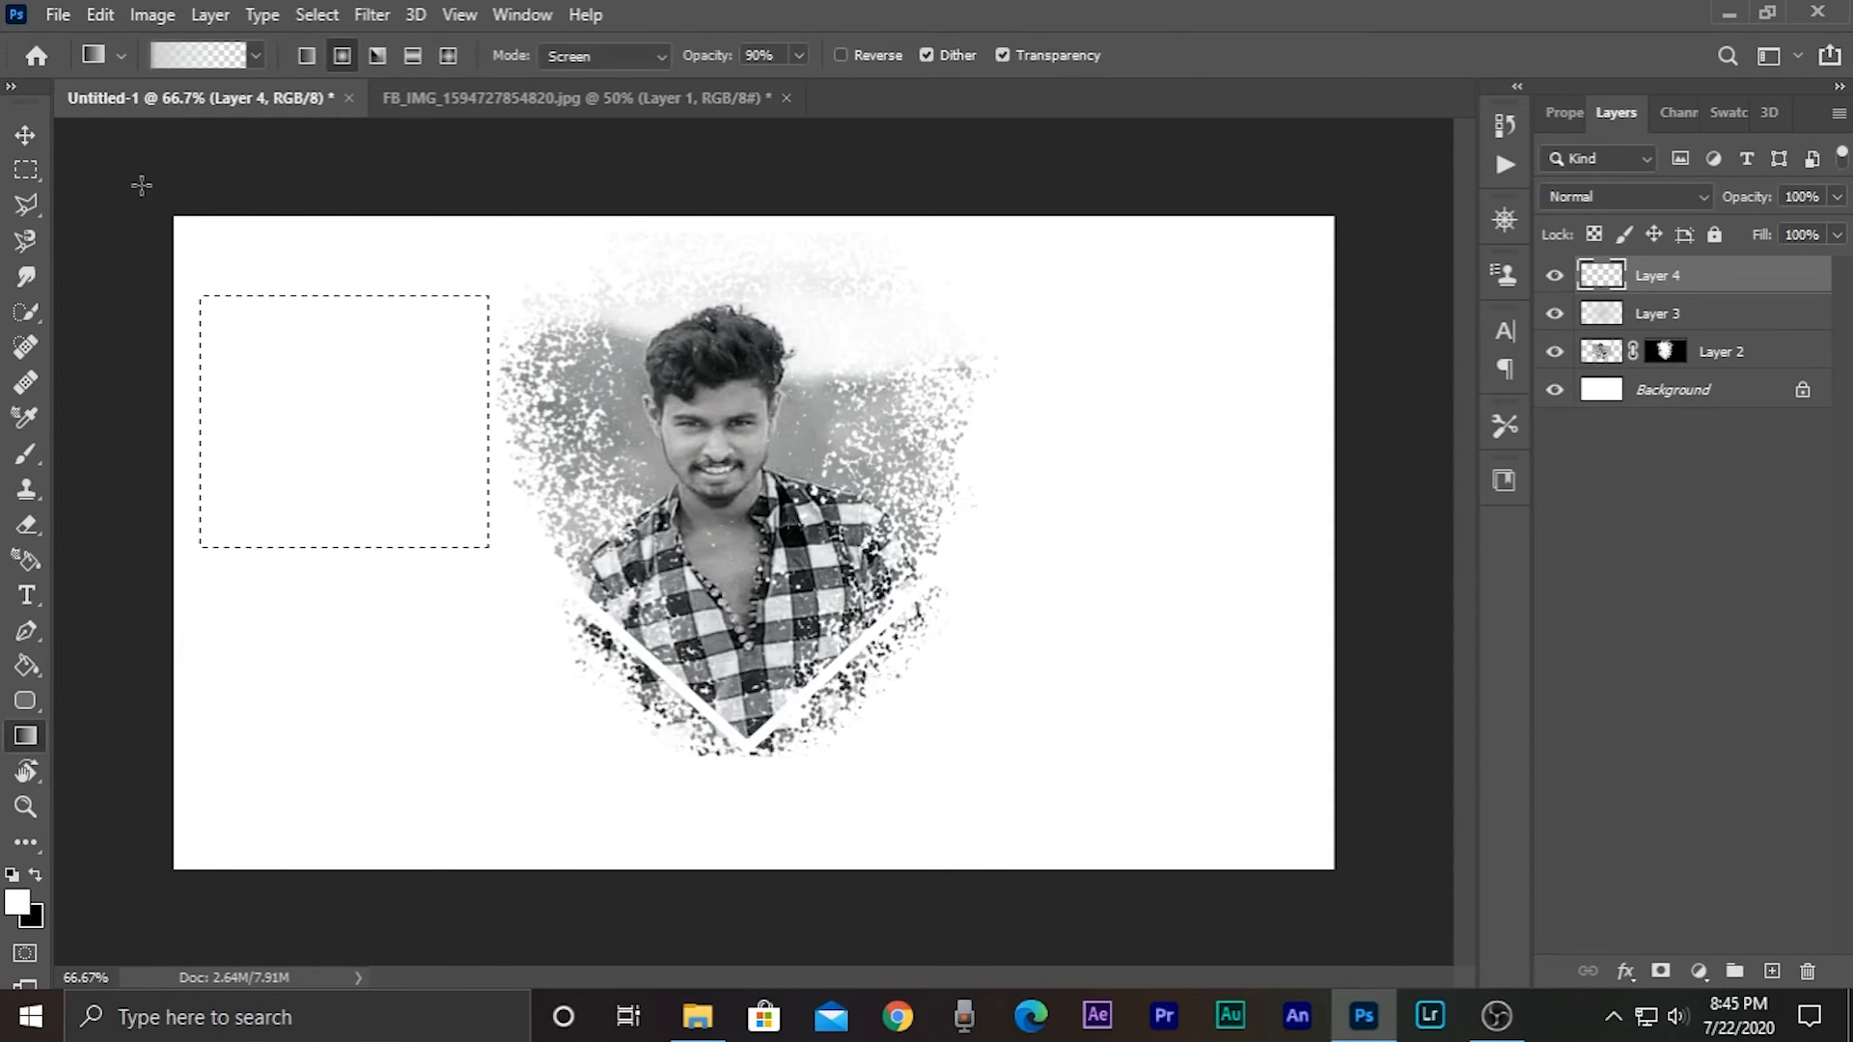
{"action": "left_click", "coordinate": [198, 55]}
{"action": "double_click", "coordinate": [1219, 550]}
{"action": "left_click_drag", "start_coordinate": [1387, 397], "coordinate": [1387, 538]}
{"action": "left_click_drag", "start_coordinate": [1284, 390], "coordinate": [1296, 305]}
{"action": "left_click", "coordinate": [1627, 274]}
{"action": "left_click", "coordinate": [1758, 106]}
{"action": "left_click_drag", "start_coordinate": [343, 422], "coordinate": [425, 508]}
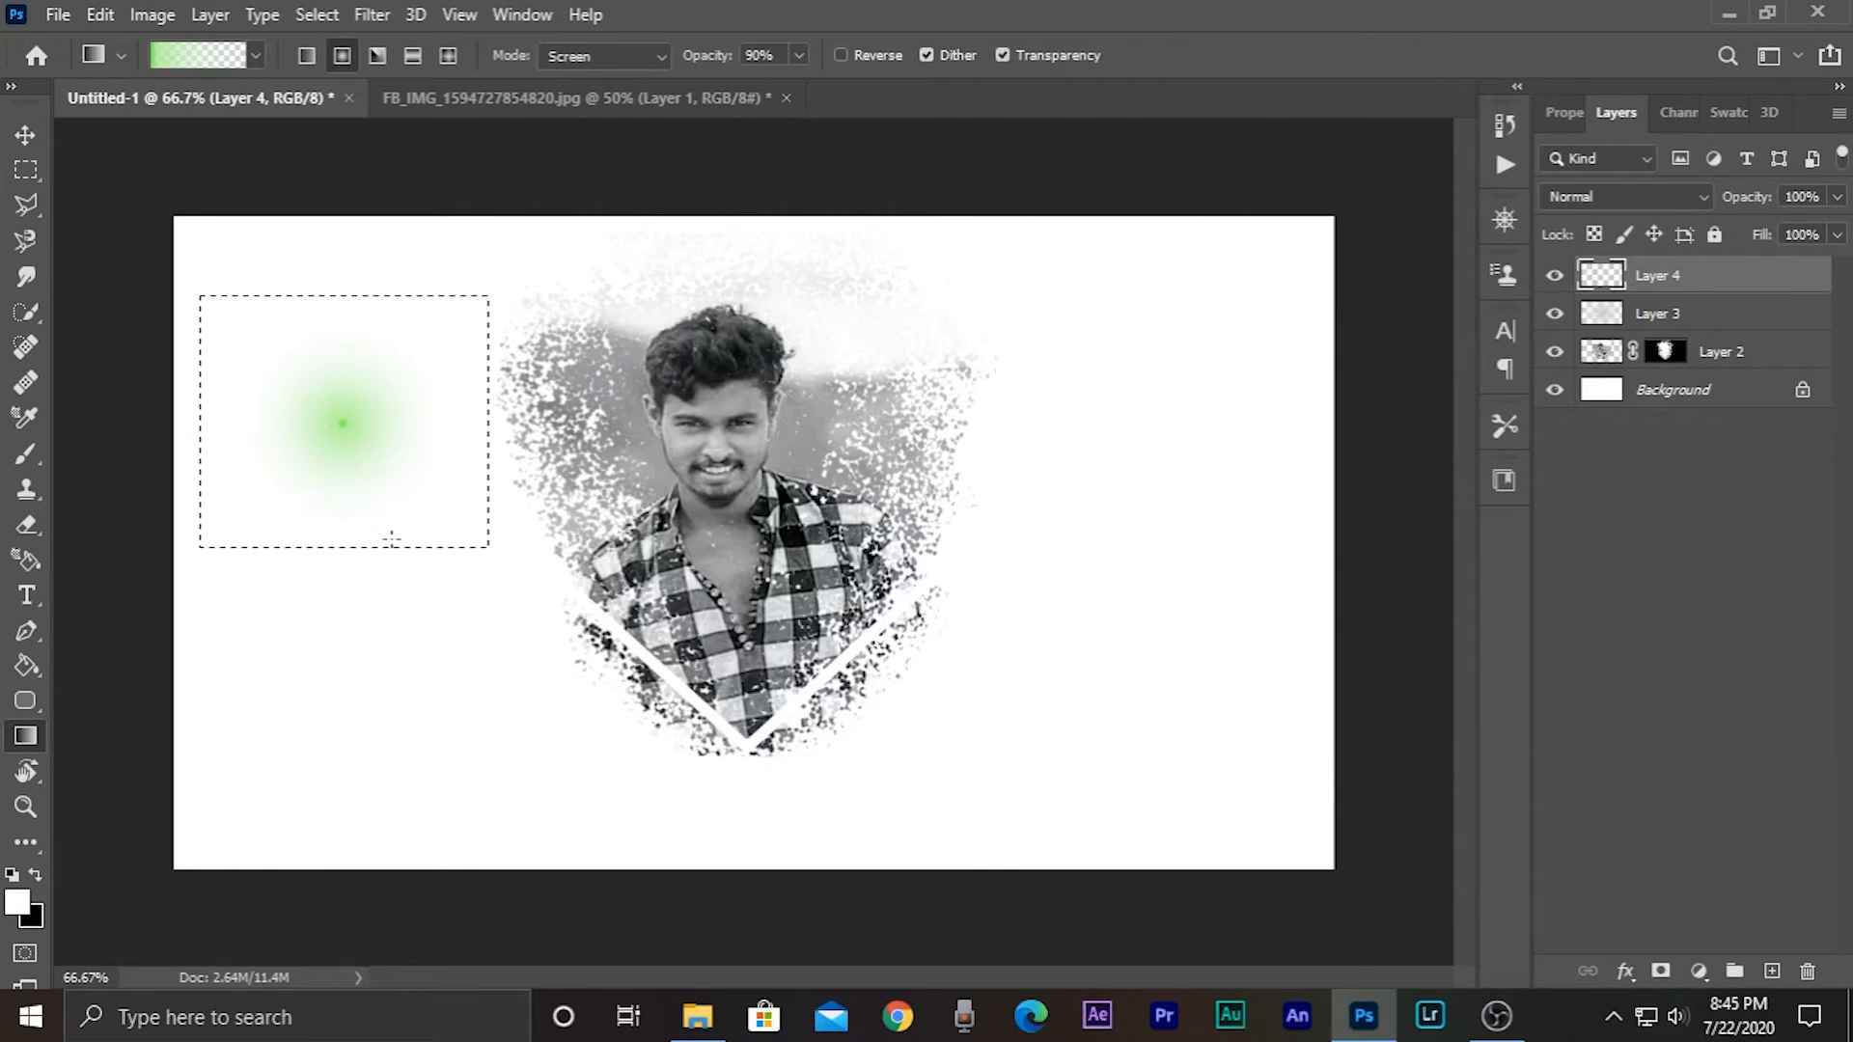
- Deselect, then transform the green glow to about 292% width and 231% height over the portrait's lower-left shirt area
{"action": "key", "text": "ctrl+d"}
{"action": "key", "text": "ctrl+t"}
{"action": "left_click_drag", "start_coordinate": [343, 439], "coordinate": [650, 664]}
{"action": "left_click_drag", "start_coordinate": [575, 544], "coordinate": [644, 386]}
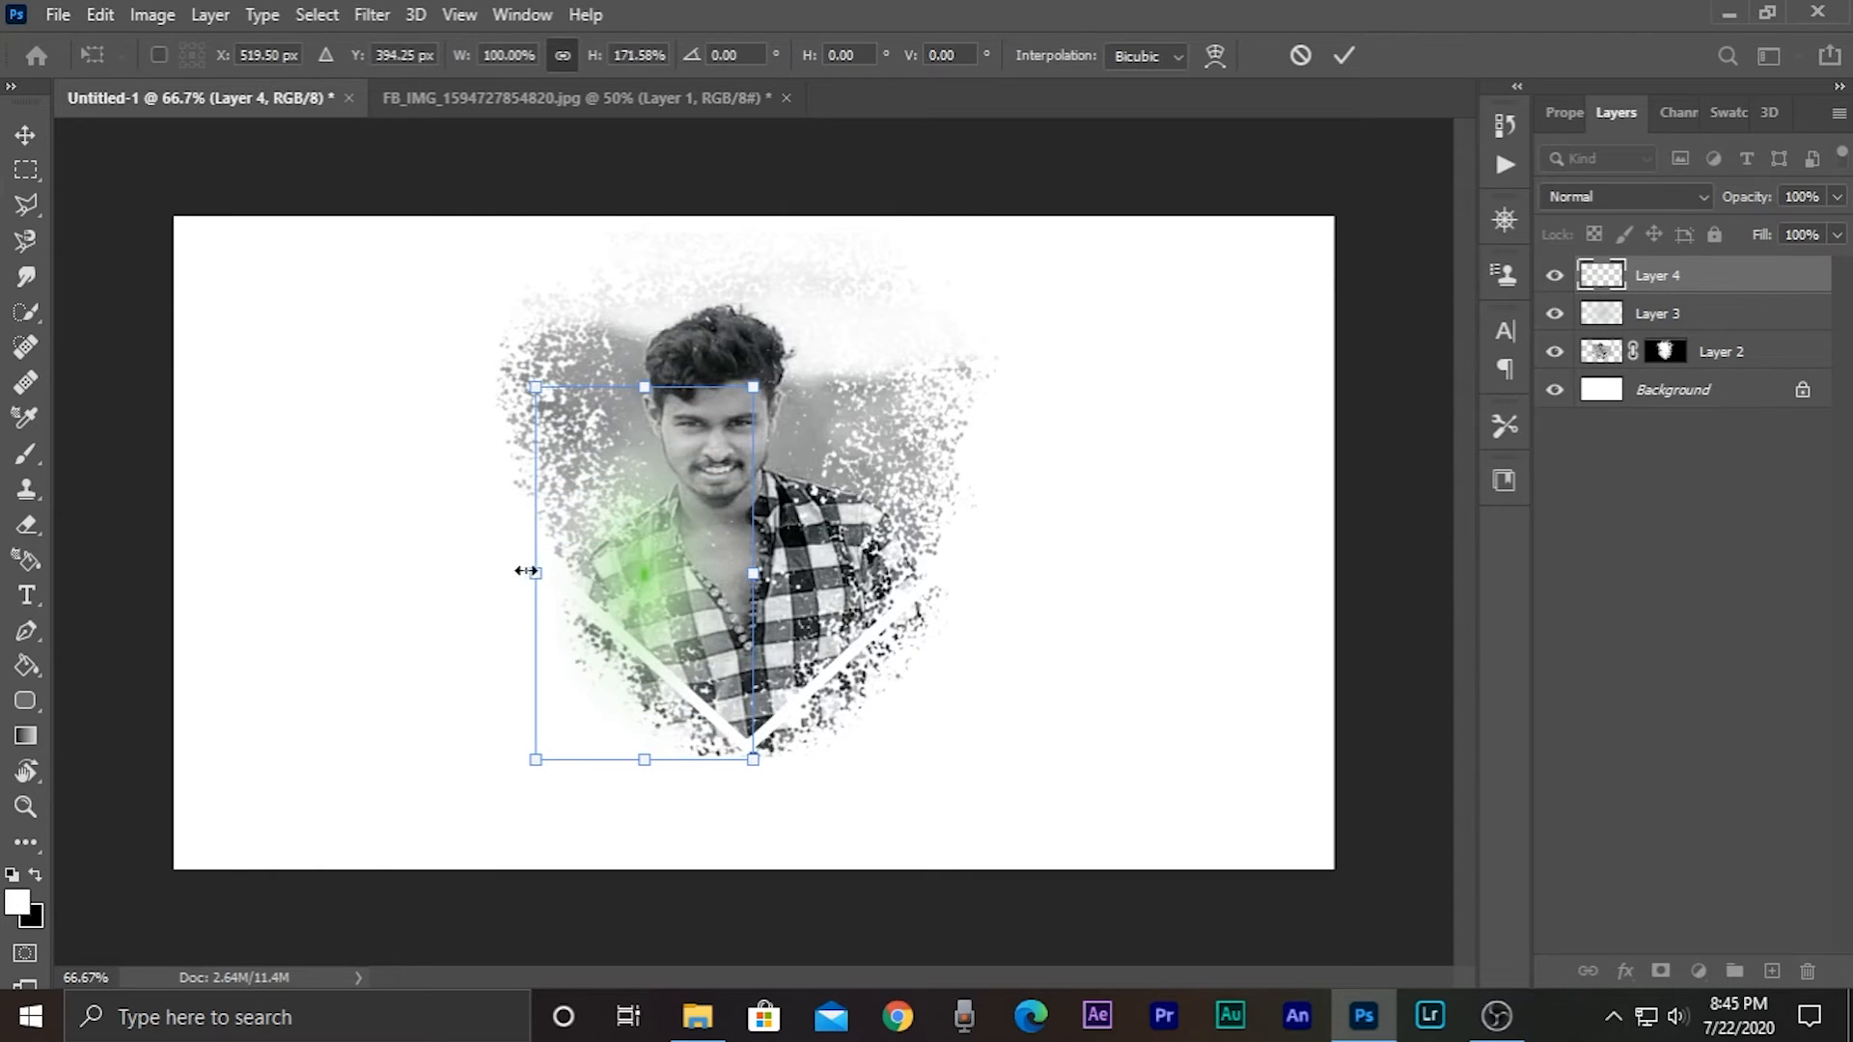
{"action": "left_click_drag", "start_coordinate": [524, 570], "coordinate": [374, 572]}
{"action": "left_click_drag", "start_coordinate": [753, 572], "coordinate": [1010, 579]}
{"action": "left_click_drag", "start_coordinate": [692, 760], "coordinate": [692, 890]}
{"action": "left_click_drag", "start_coordinate": [712, 687], "coordinate": [700, 646]}
{"action": "left_click_drag", "start_coordinate": [1085, 563], "coordinate": [1085, 565]}
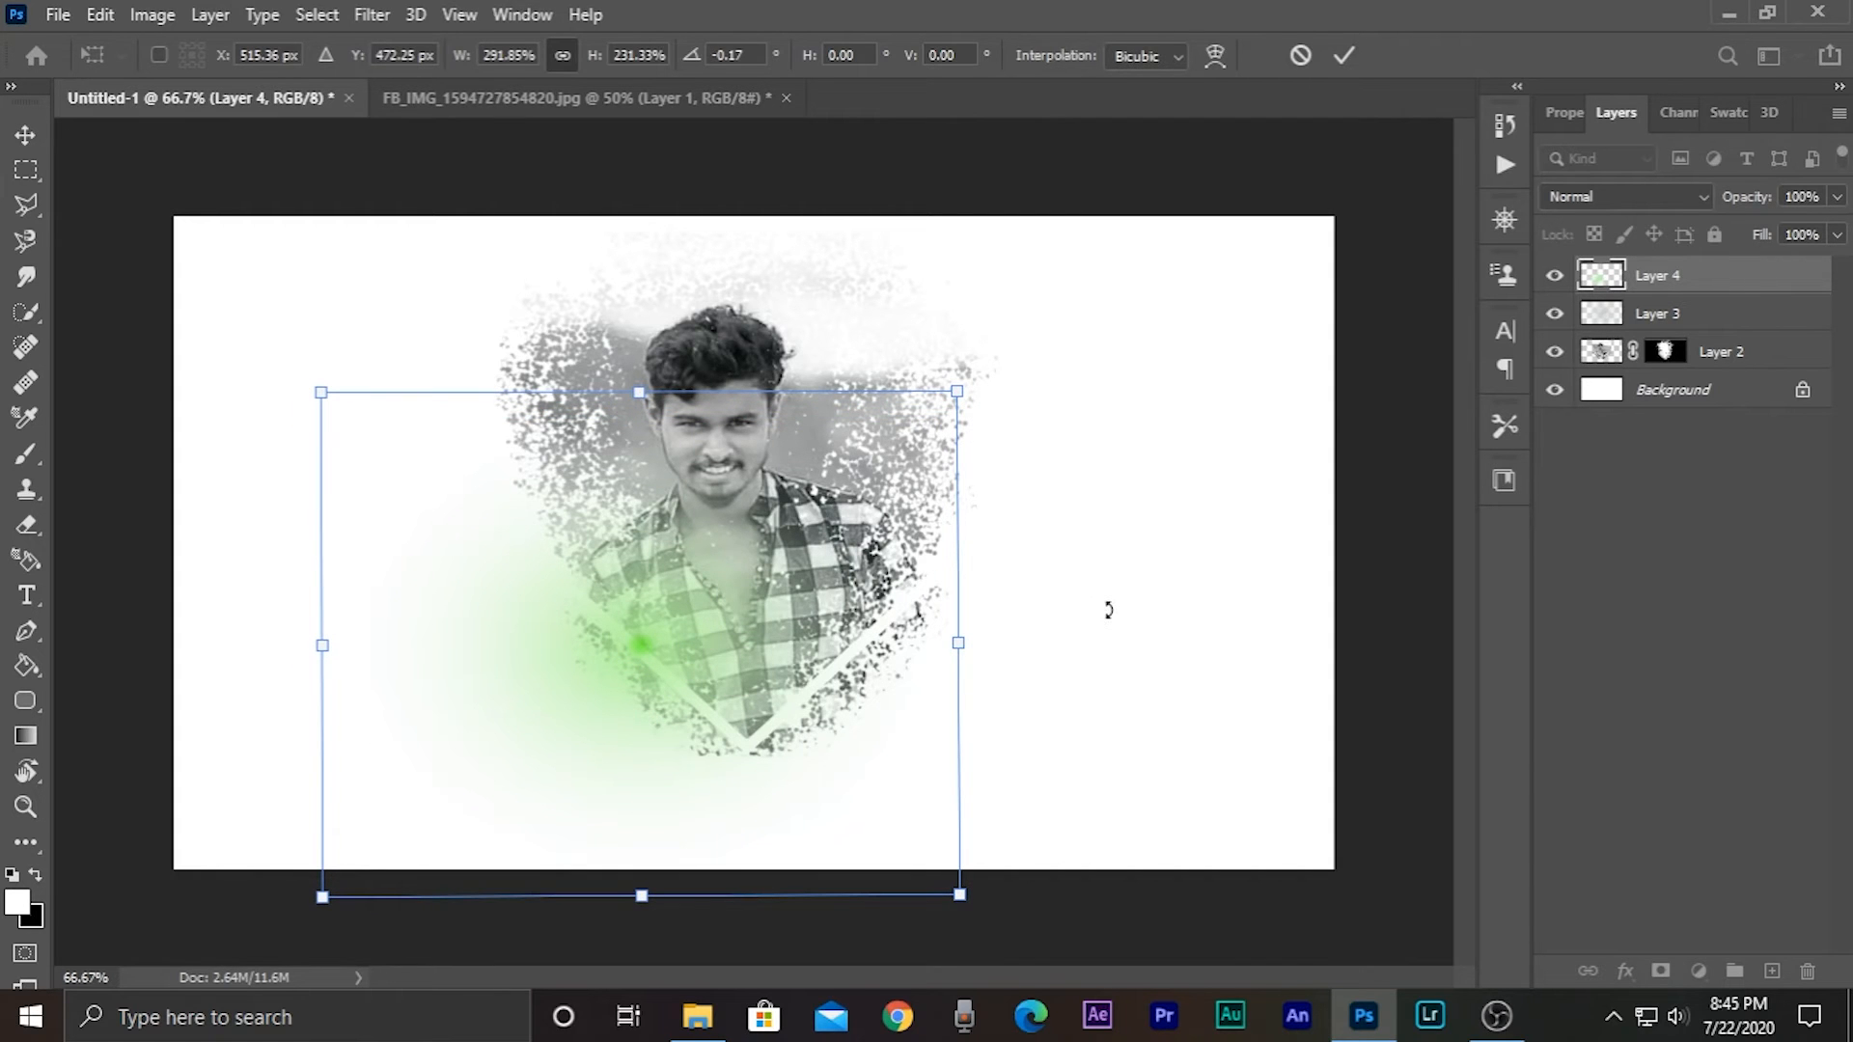
{"action": "key", "text": "Return"}
- Set the green glow layer's blend mode to Lighten and shift the glow slightly right and down over the shirt
{"action": "key", "text": "g"}
{"action": "left_click", "coordinate": [1636, 198]}
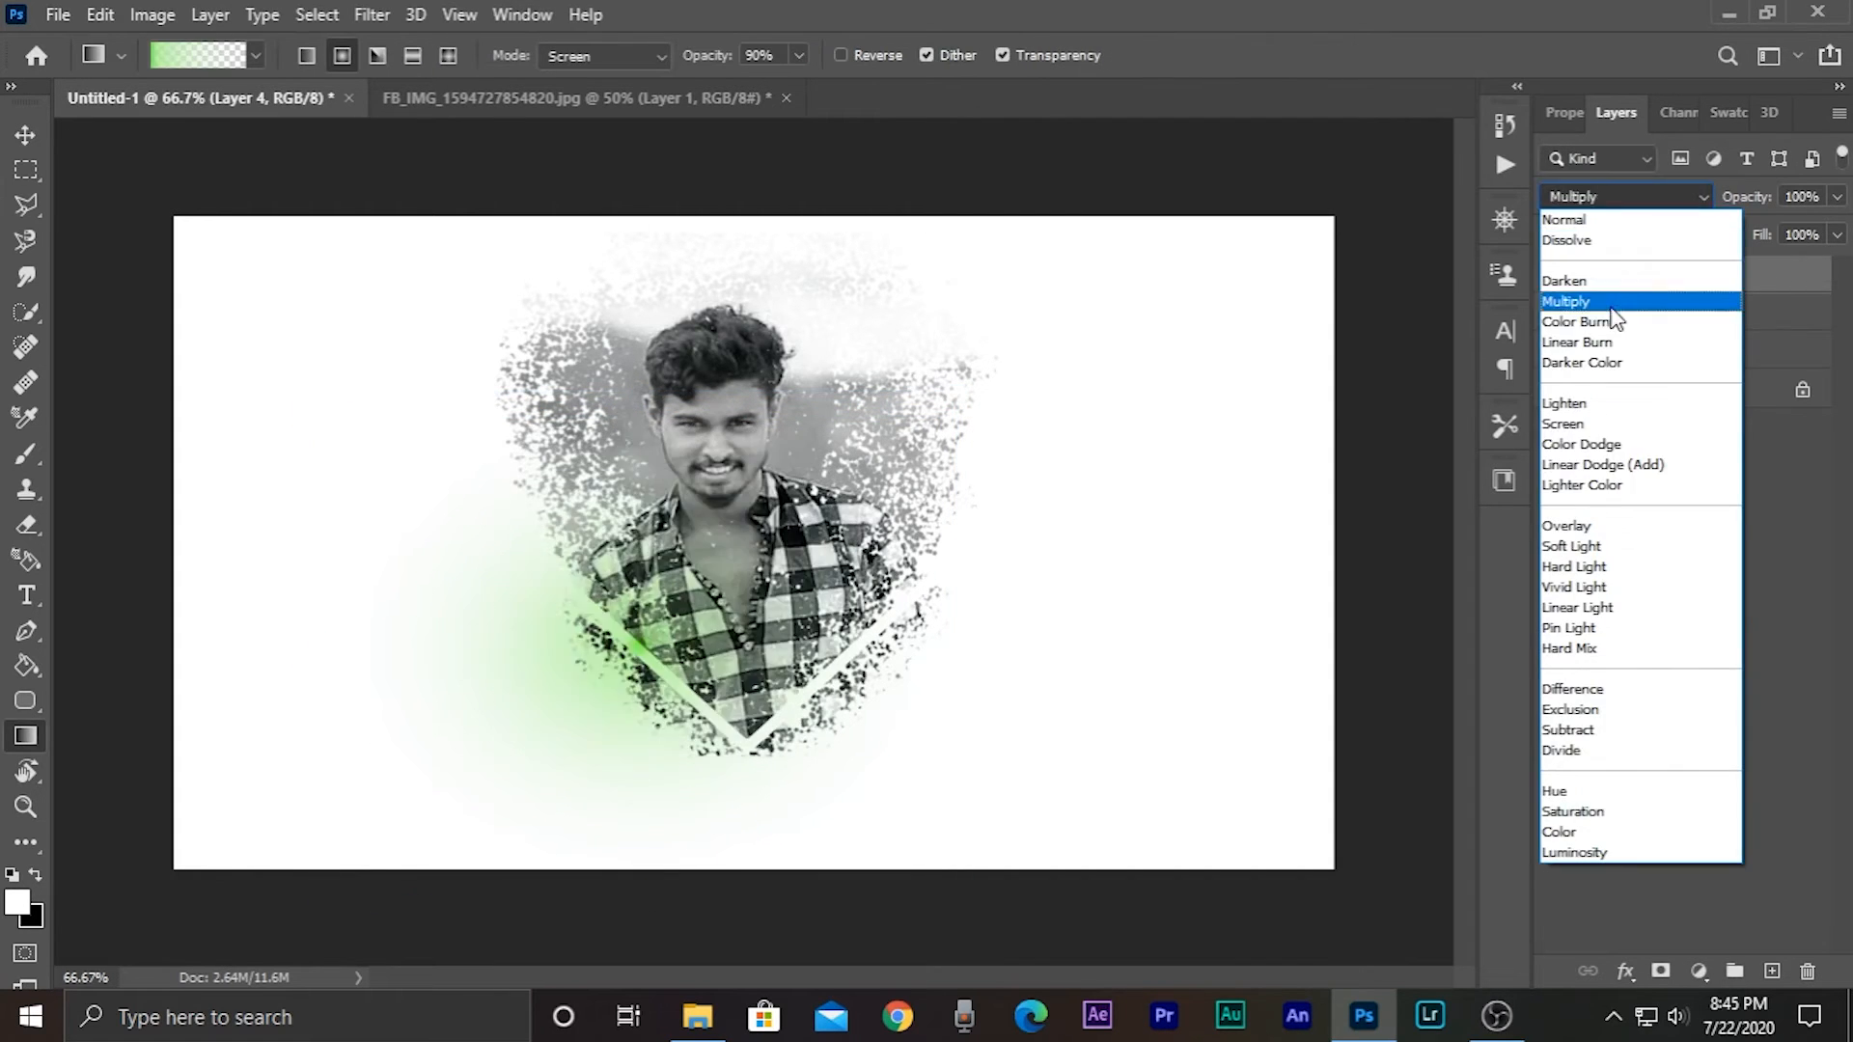
{"action": "left_click", "coordinate": [1582, 409]}
{"action": "left_click", "coordinate": [25, 135]}
{"action": "left_click_drag", "start_coordinate": [632, 648], "coordinate": [693, 665]}
- Add another layer and make a larger rectangular selection reaching over the portrait's left edge
{"action": "left_click", "coordinate": [26, 170]}
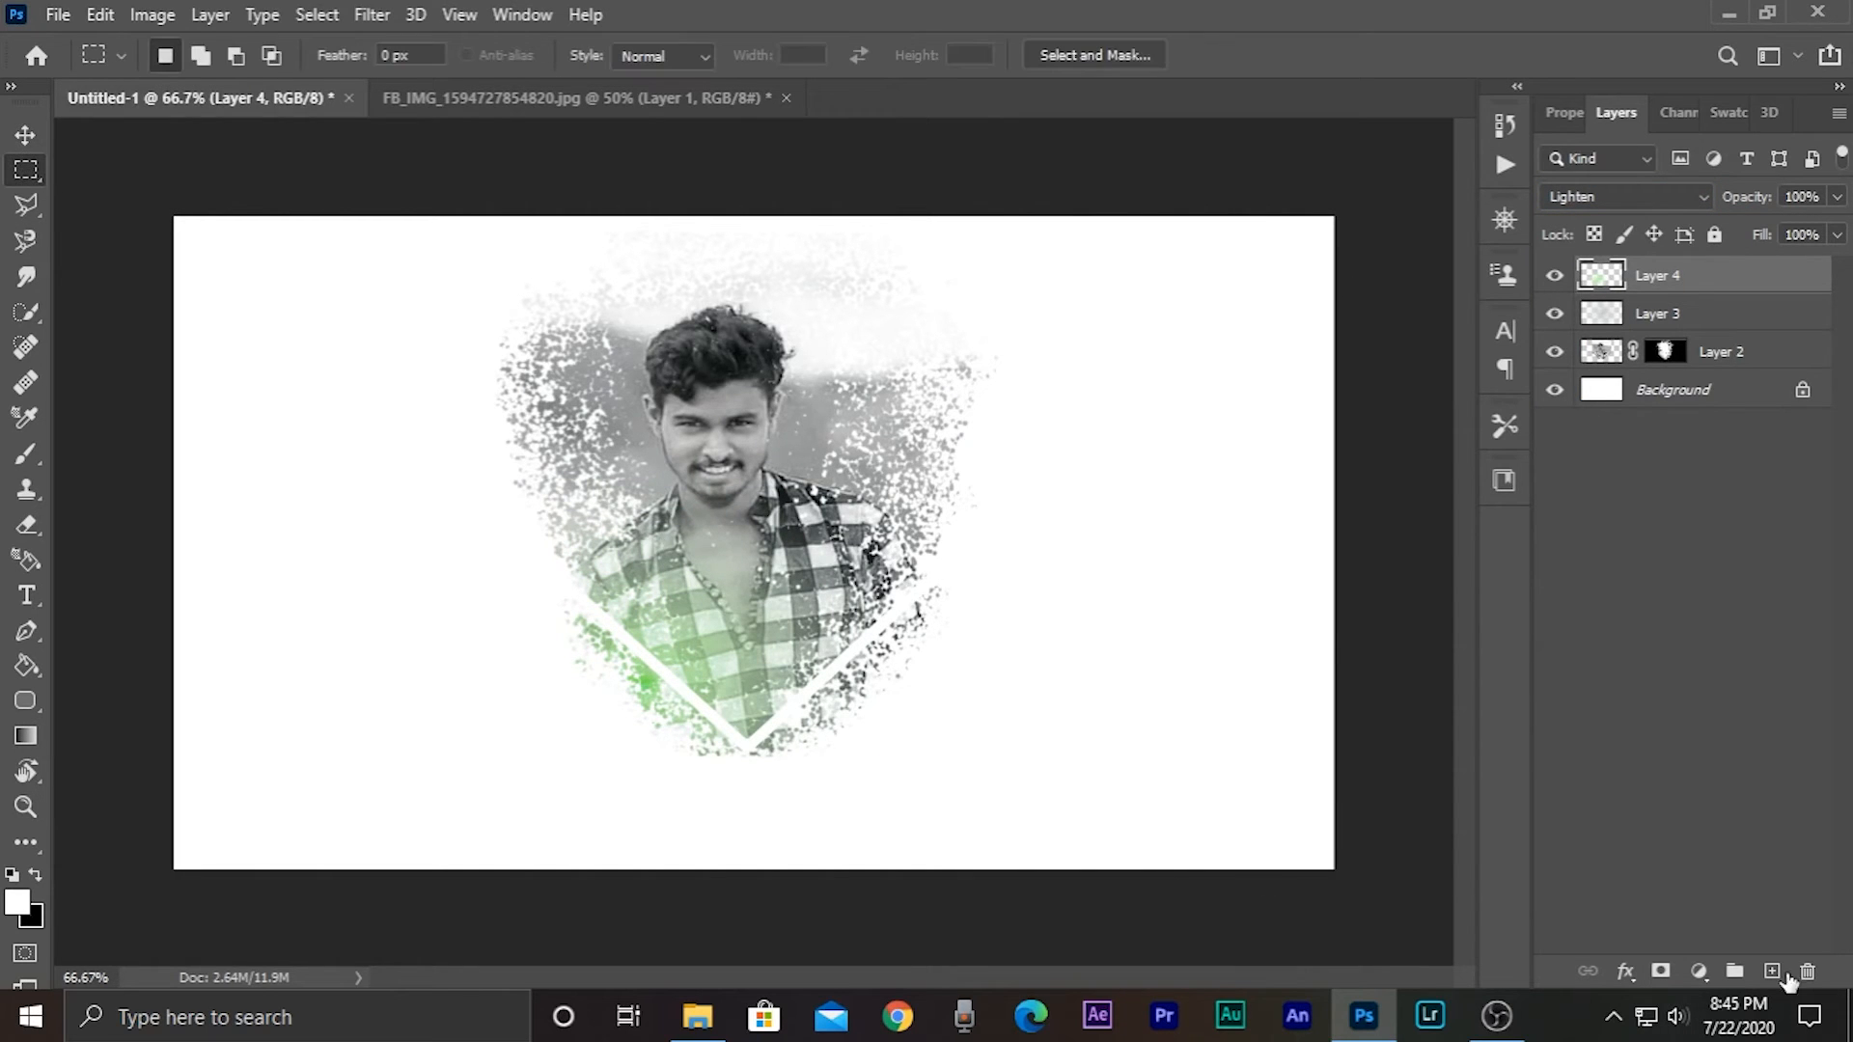
{"action": "left_click", "coordinate": [1772, 971]}
{"action": "left_click_drag", "start_coordinate": [243, 374], "coordinate": [597, 663]}
- Change the gradient's start colour to yellow and draw a radial glow inside the new selection
{"action": "left_click", "coordinate": [25, 736]}
{"action": "left_click", "coordinate": [184, 55]}
{"action": "double_click", "coordinate": [1222, 553]}
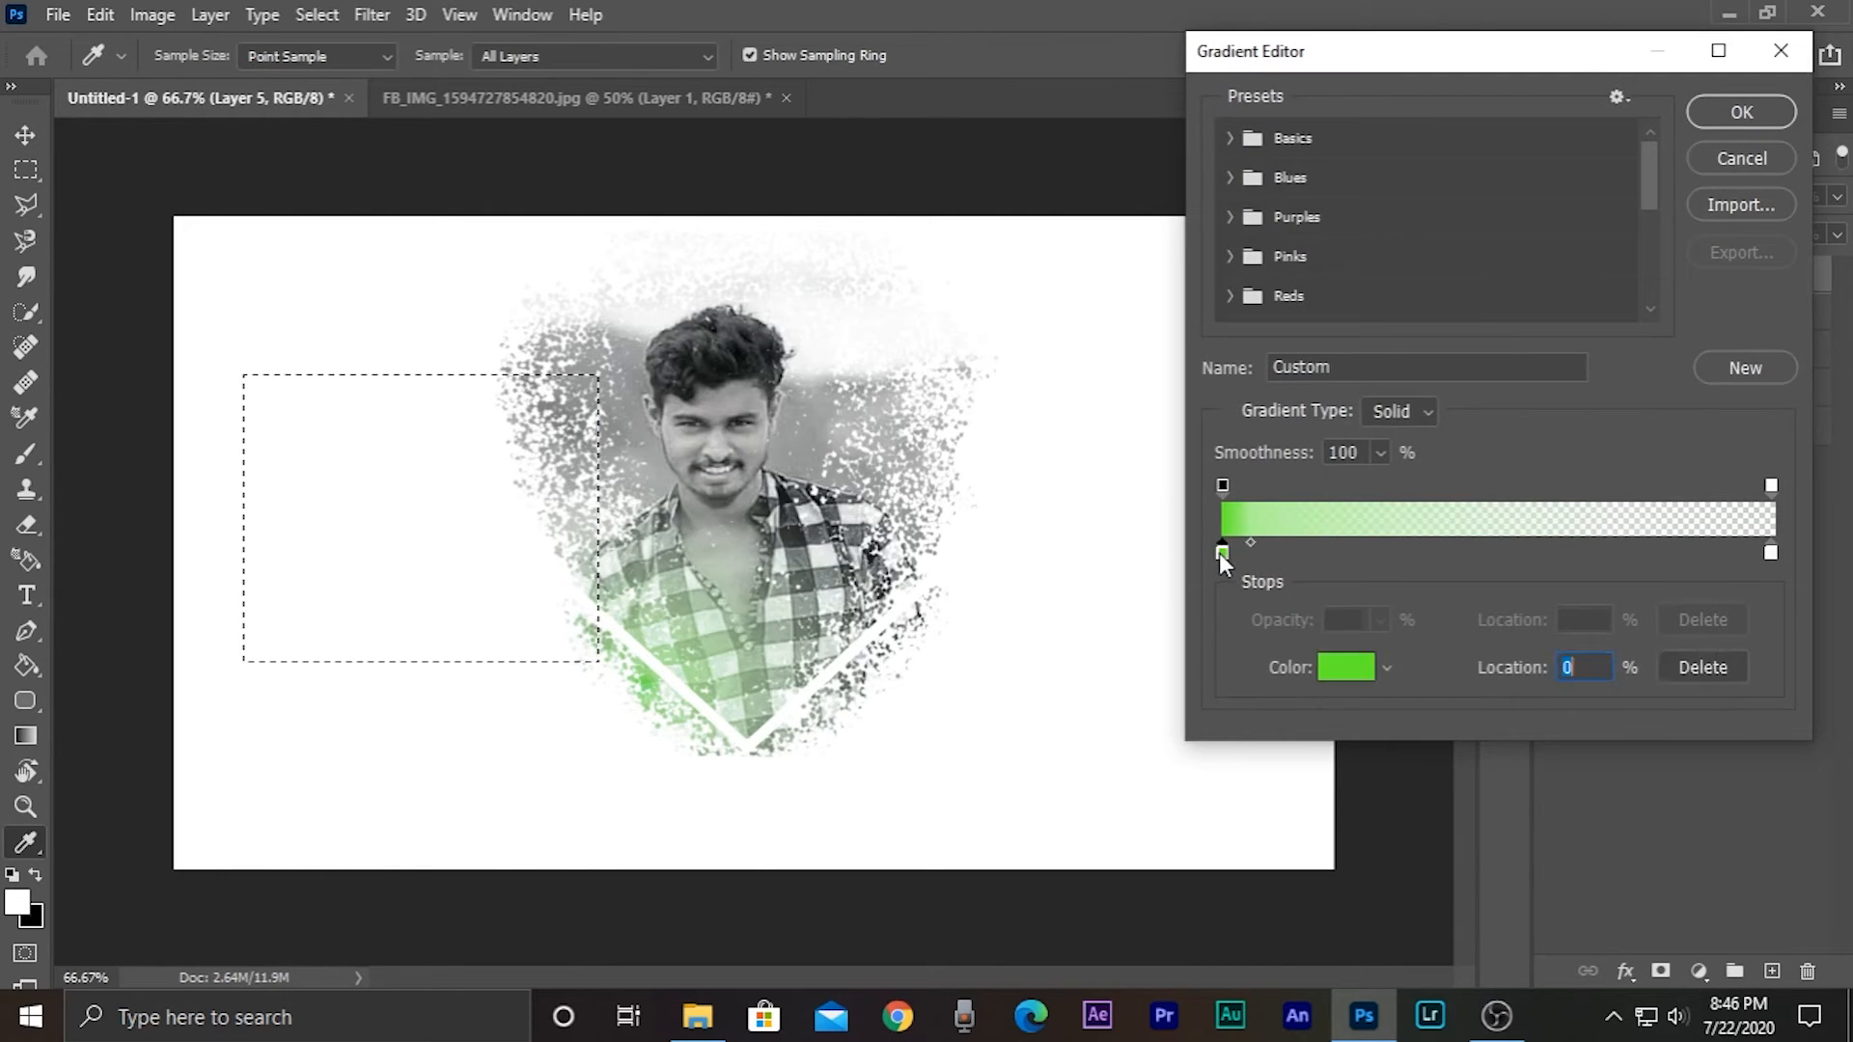
{"action": "left_click", "coordinate": [1385, 558]}
{"action": "left_click_drag", "start_coordinate": [1384, 556], "coordinate": [1386, 529]}
{"action": "left_click", "coordinate": [1627, 274]}
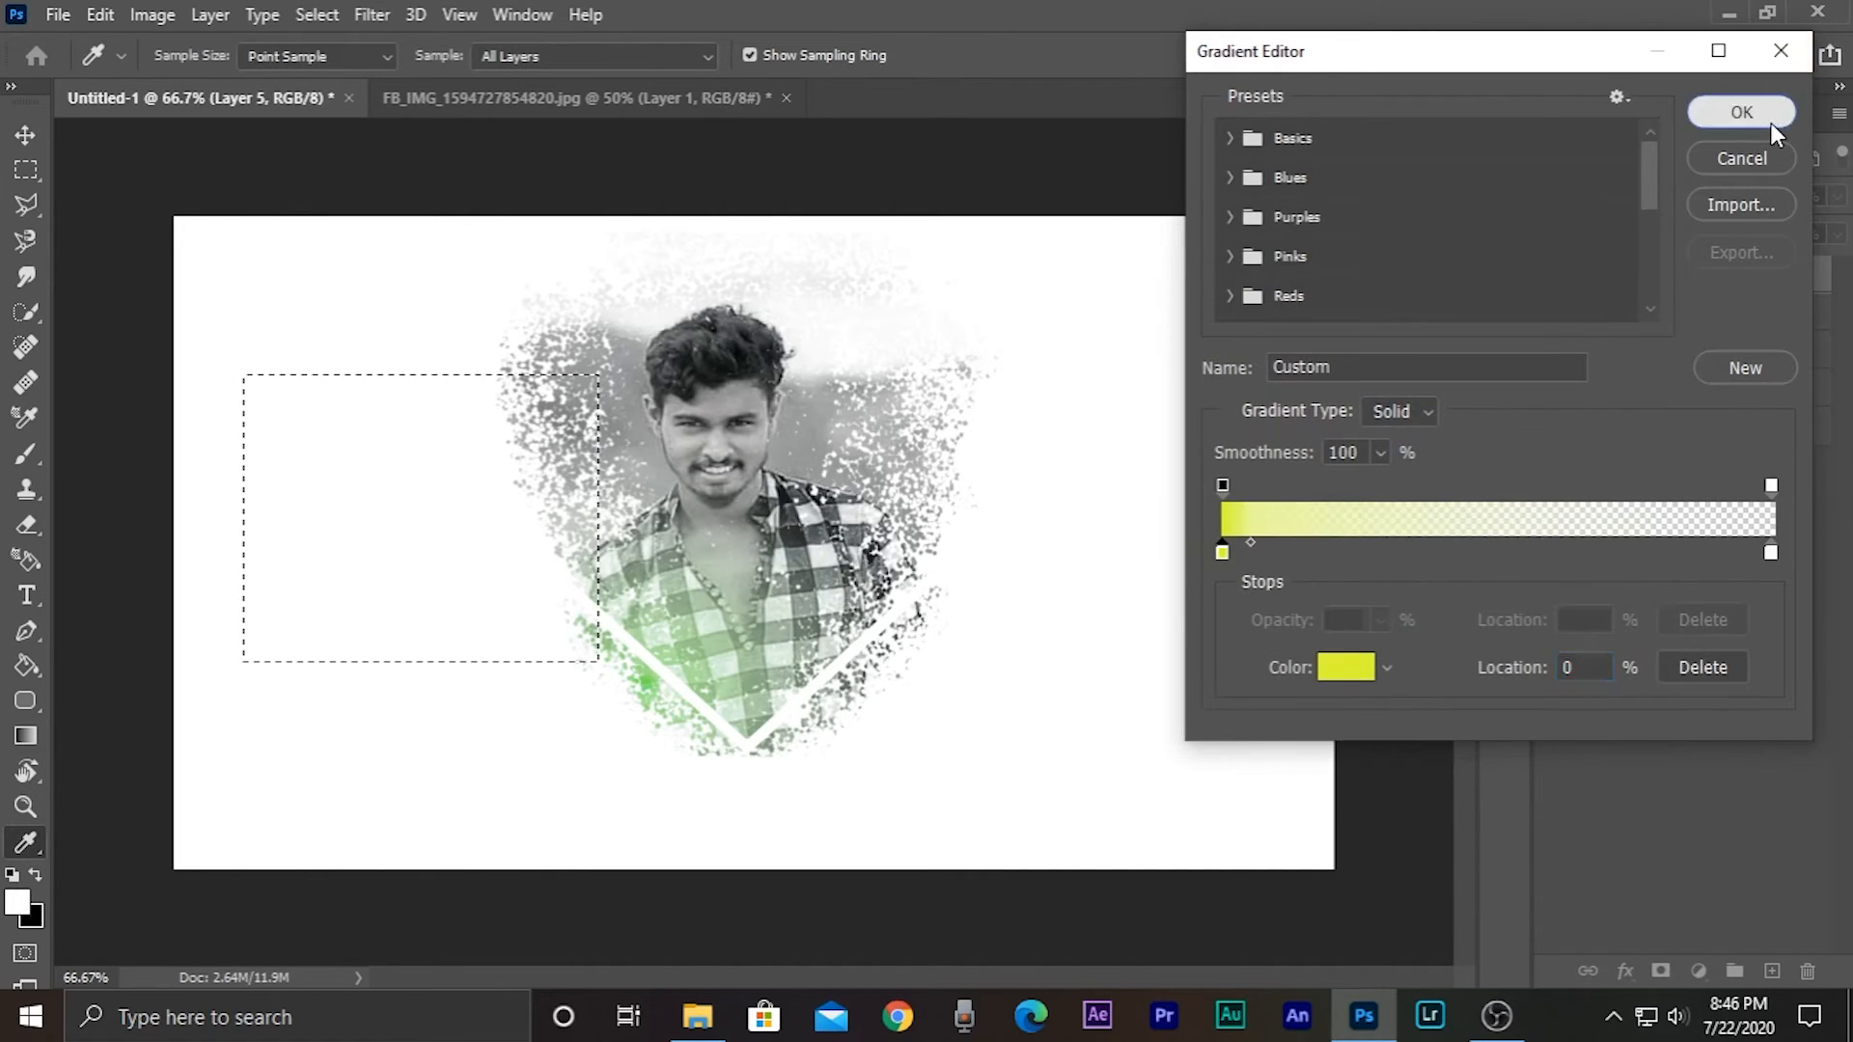
{"action": "left_click", "coordinate": [1770, 122]}
{"action": "left_click_drag", "start_coordinate": [430, 516], "coordinate": [590, 666]}
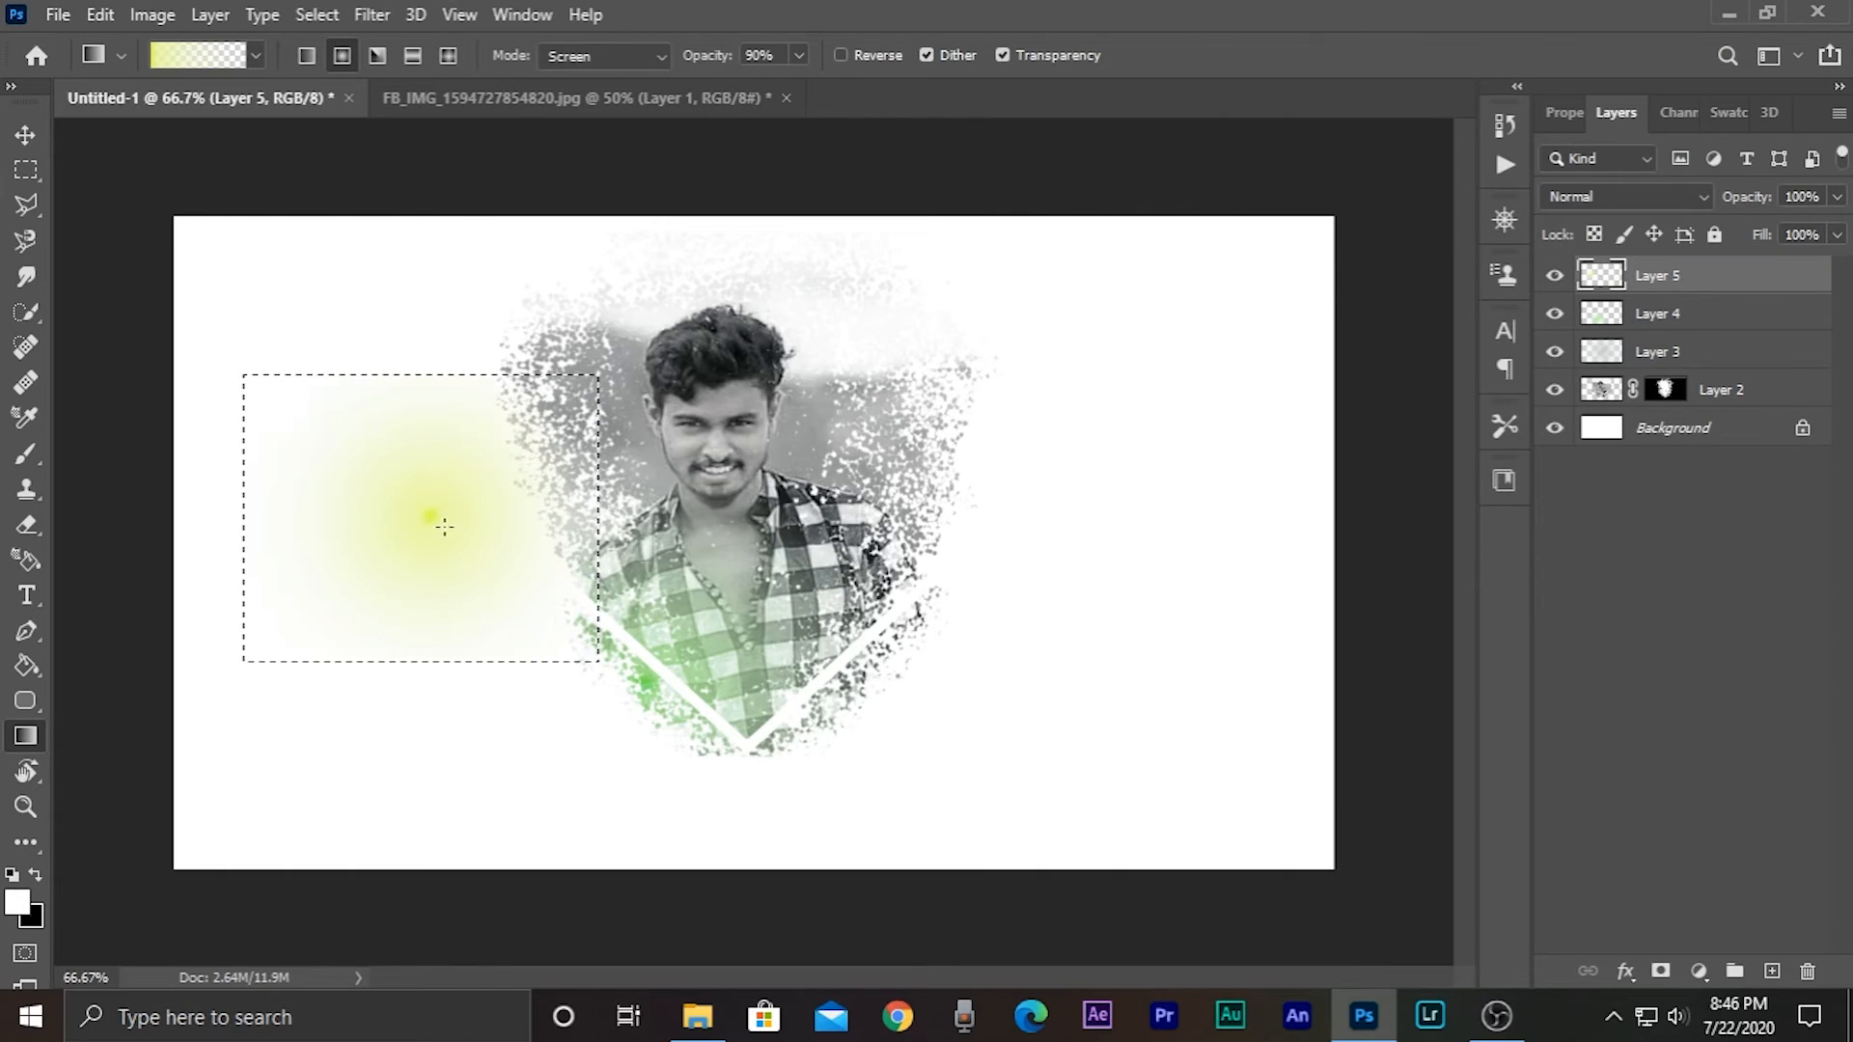
- Transform the yellow glow to about 160% width and 113% height over the portrait's lower-right shirt area and clear the selection
{"action": "key", "text": "ctrl+t"}
{"action": "left_click_drag", "start_coordinate": [409, 479], "coordinate": [853, 589]}
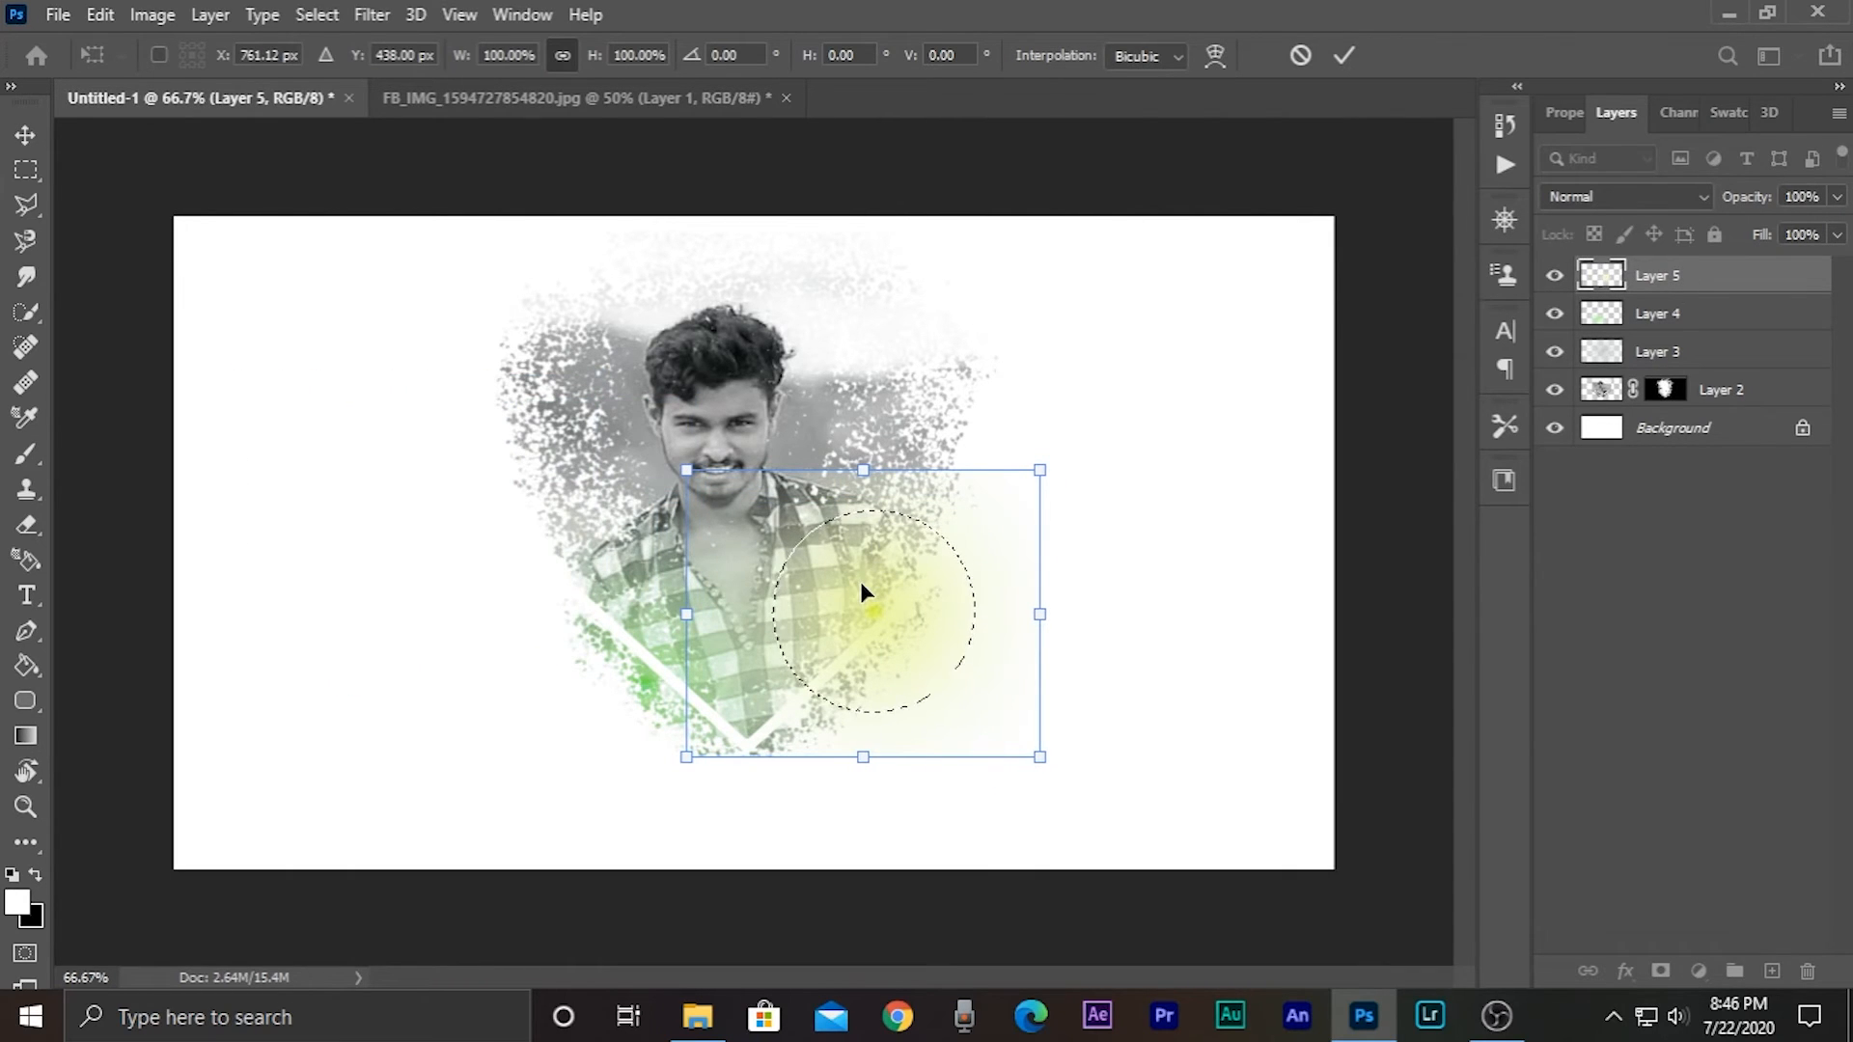
{"action": "left_click_drag", "start_coordinate": [863, 483], "coordinate": [865, 449]}
{"action": "left_click_drag", "start_coordinate": [659, 600], "coordinate": [546, 610]}
{"action": "left_click_drag", "start_coordinate": [883, 627], "coordinate": [921, 690]}
{"action": "left_click_drag", "start_coordinate": [1106, 652], "coordinate": [1164, 637]}
{"action": "left_click_drag", "start_coordinate": [886, 503], "coordinate": [883, 433]}
{"action": "left_click_drag", "start_coordinate": [859, 560], "coordinate": [847, 622]}
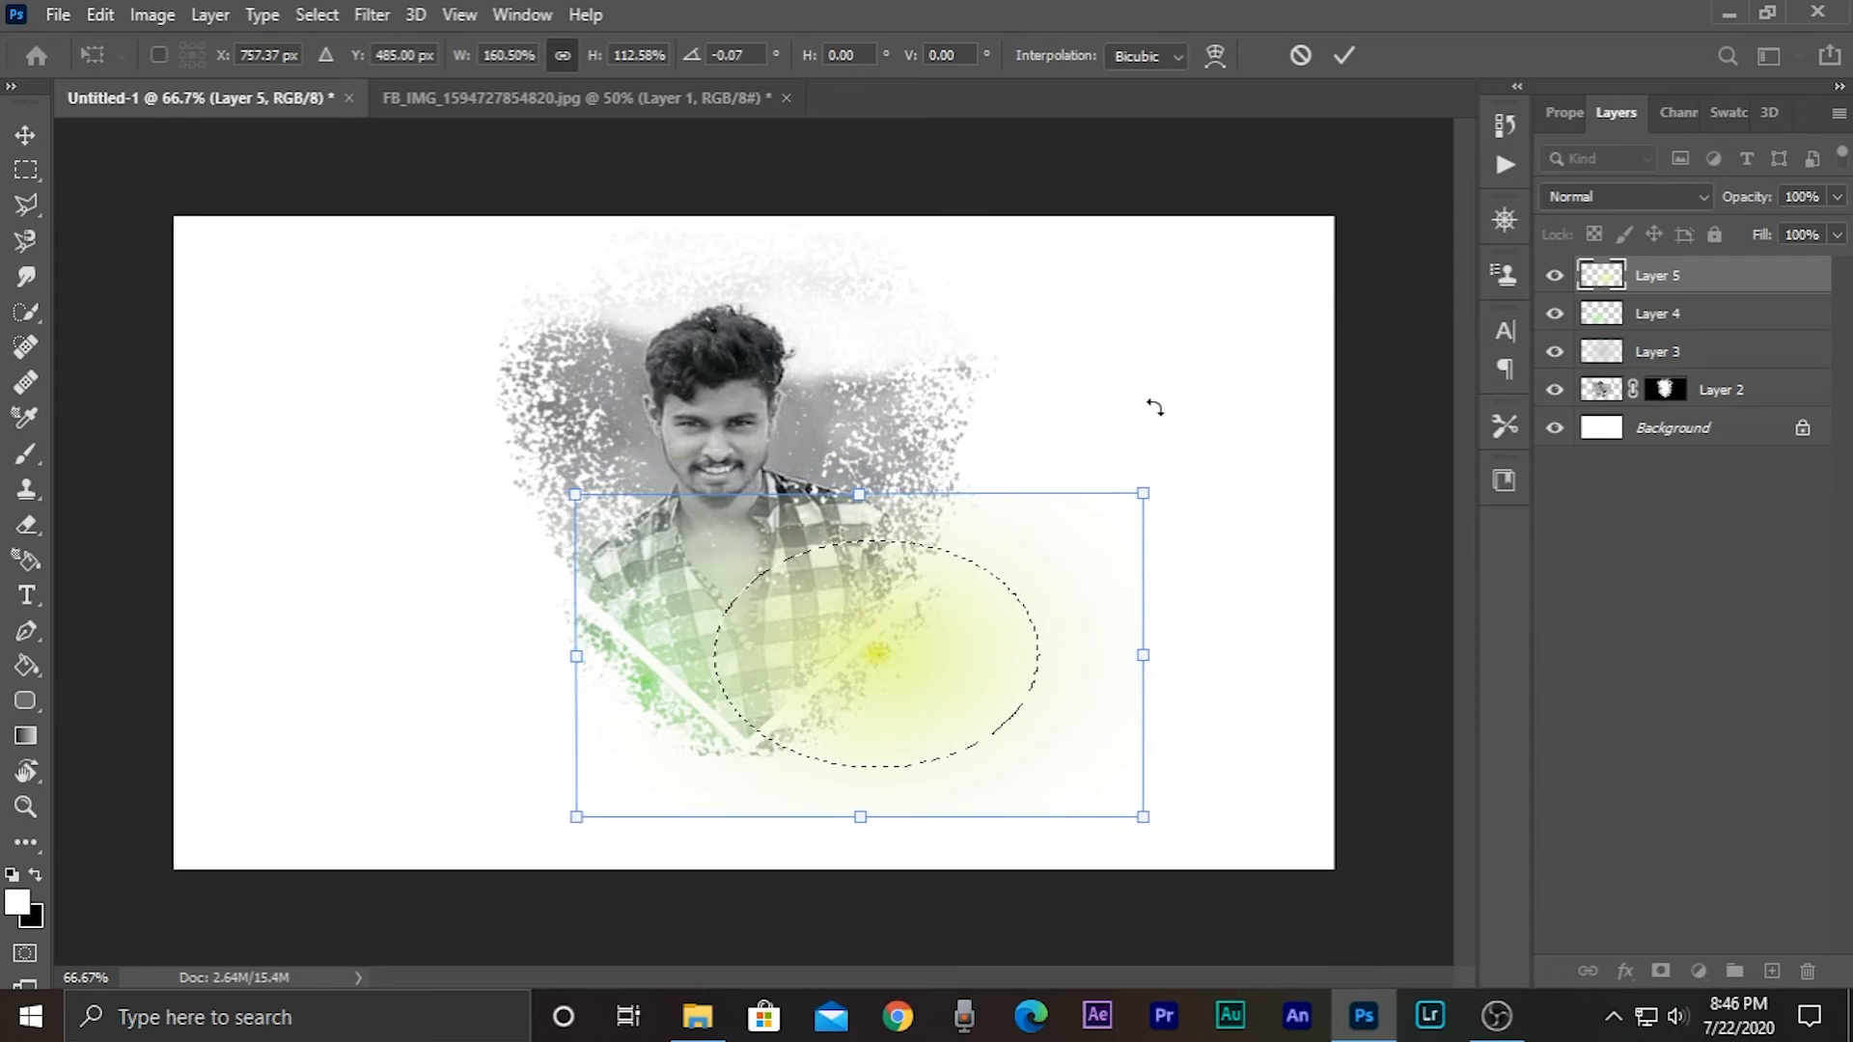
{"action": "key", "text": "Return"}
{"action": "key", "text": "g"}
{"action": "left_click", "coordinate": [1644, 709]}
{"action": "key", "text": "ctrl+d"}
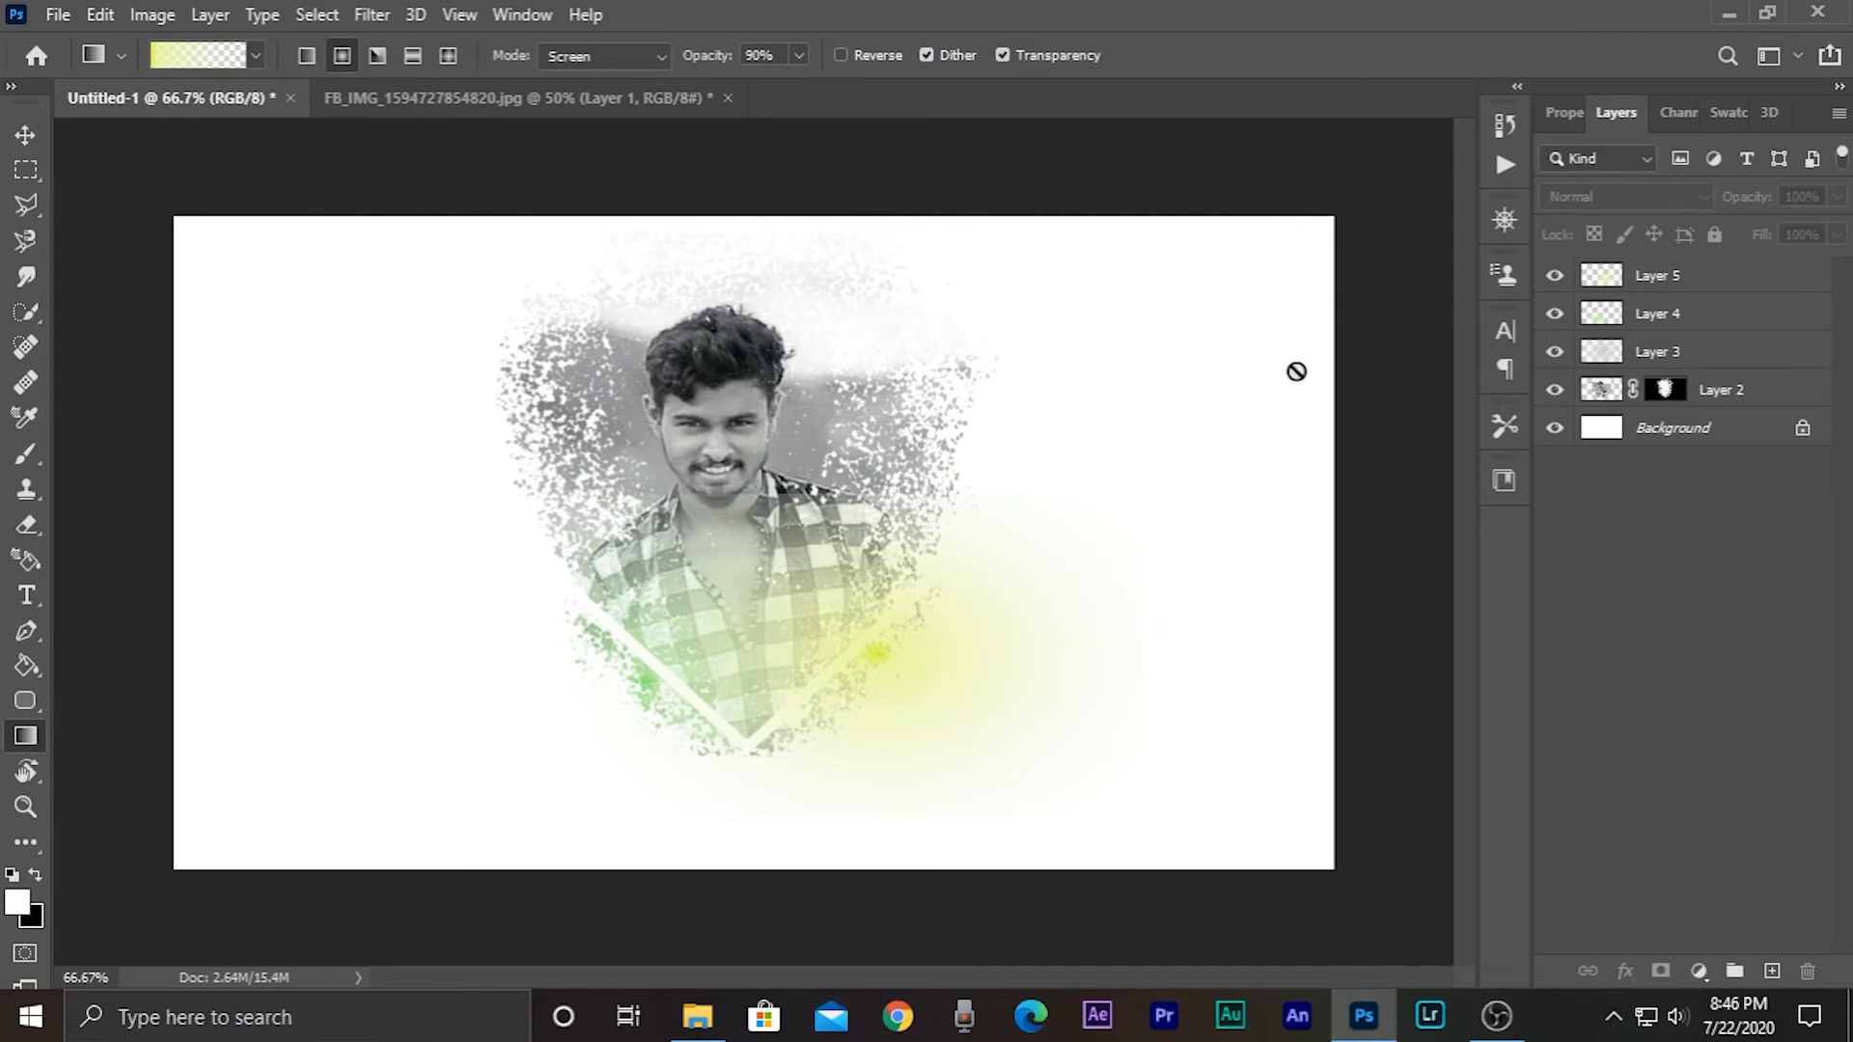
- Set the yellow glow layer's blend mode to Lighten and reposition the glow slightly over the shirt's lower-right edge
{"action": "left_click", "coordinate": [1641, 275]}
{"action": "left_click", "coordinate": [1627, 196]}
{"action": "left_click", "coordinate": [1582, 367]}
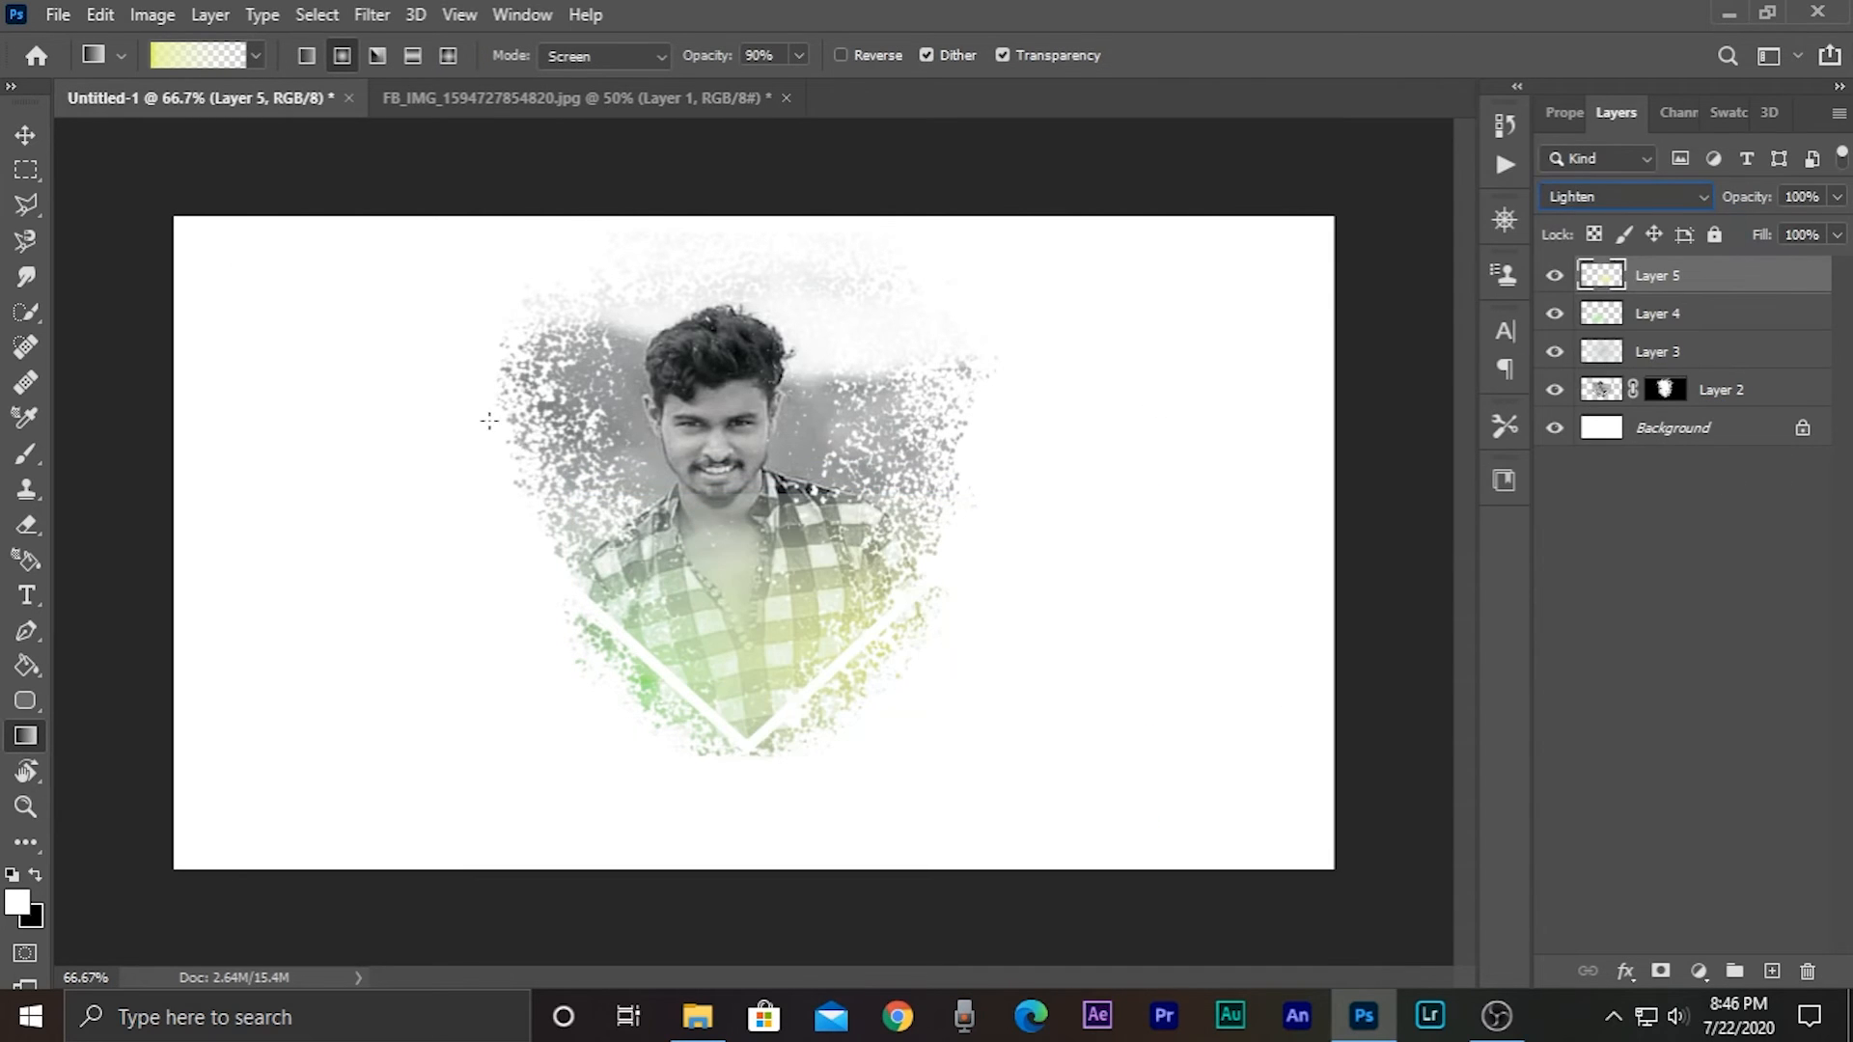
{"action": "left_click", "coordinate": [37, 139]}
{"action": "mouse_move", "coordinate": [905, 625]}
{"action": "left_mouse_down"}
{"action": "mouse_move", "coordinate": [983, 621]}
{"action": "mouse_move", "coordinate": [892, 637]}
{"action": "left_mouse_up"}
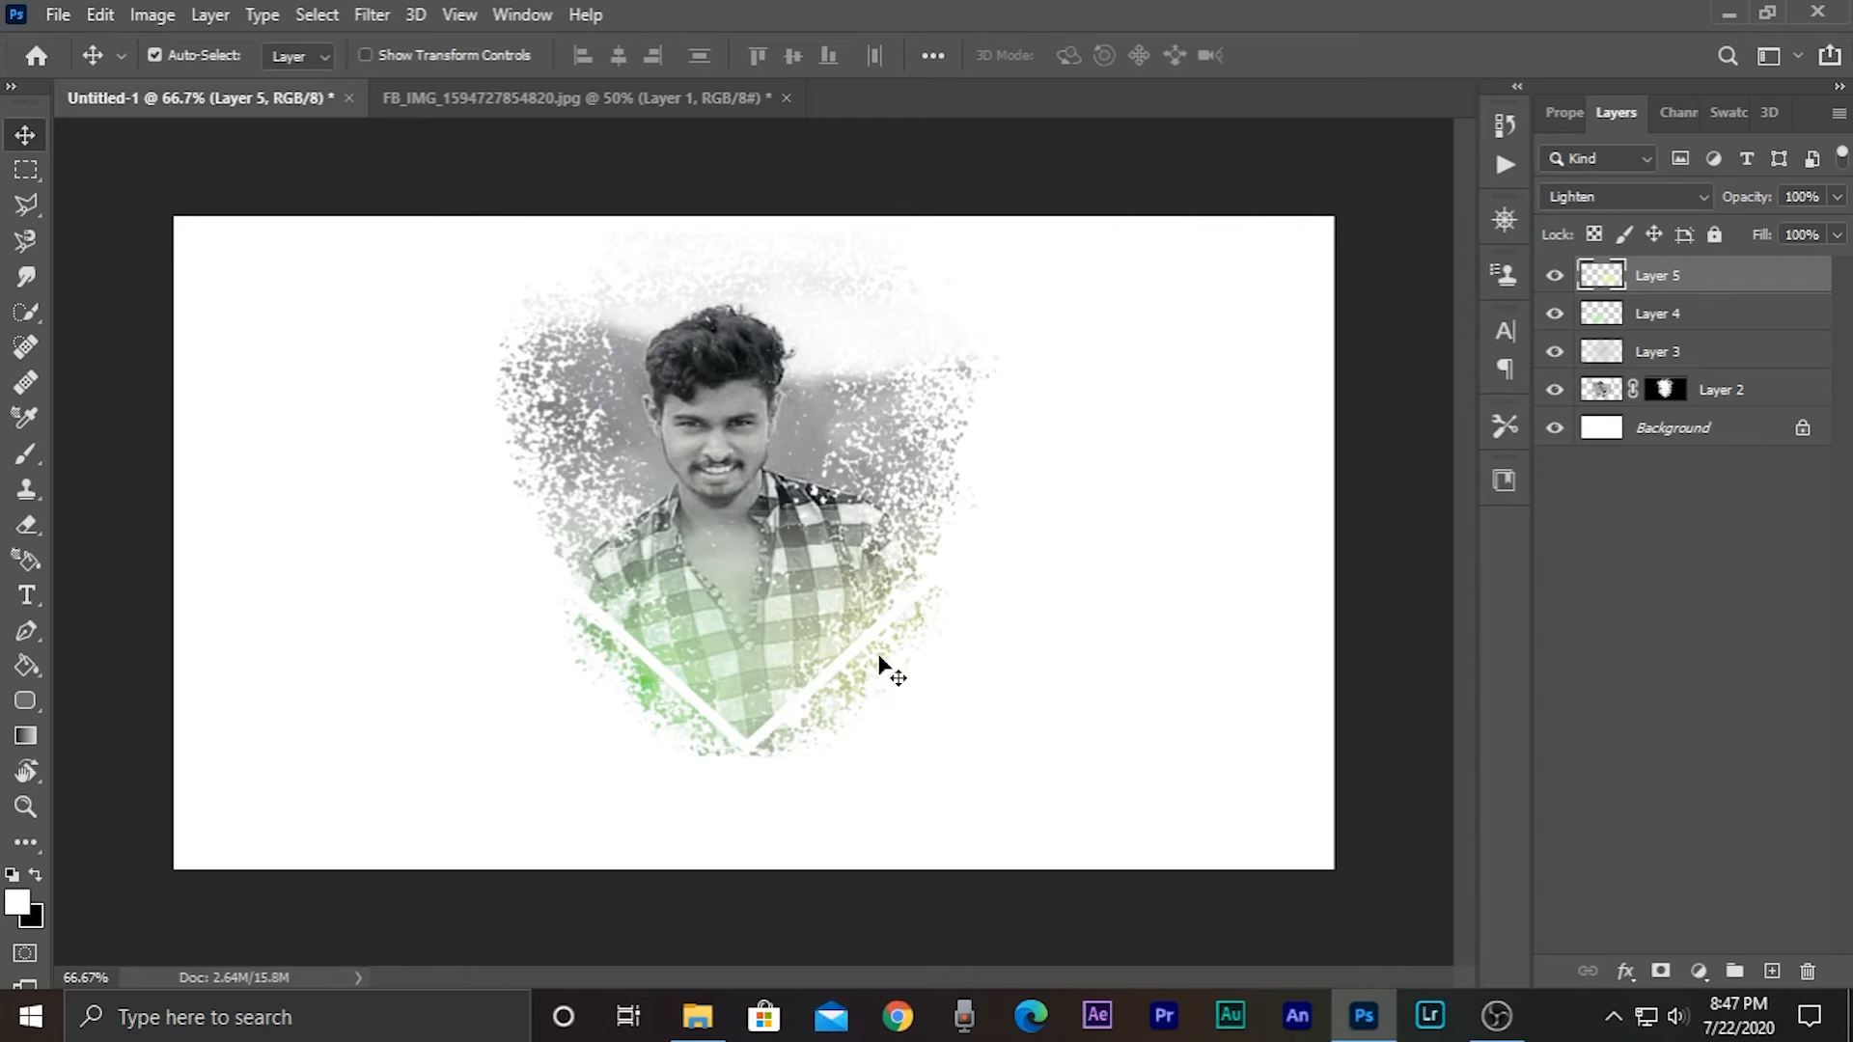
- Add a new layer and make a rectangular selection in the white area reaching the portrait's left edge
{"action": "key", "text": "m"}
{"action": "left_click", "coordinate": [1772, 970]}
{"action": "mouse_move", "coordinate": [222, 394]}
{"action": "left_mouse_down"}
{"action": "mouse_move", "coordinate": [281, 463]}
{"action": "mouse_move", "coordinate": [558, 657]}
{"action": "left_mouse_up"}
- Set the gradient's start colour to near-white with a 100% opacity stop at 25%, and draw a radial glow inside the selection
{"action": "left_click", "coordinate": [15, 739]}
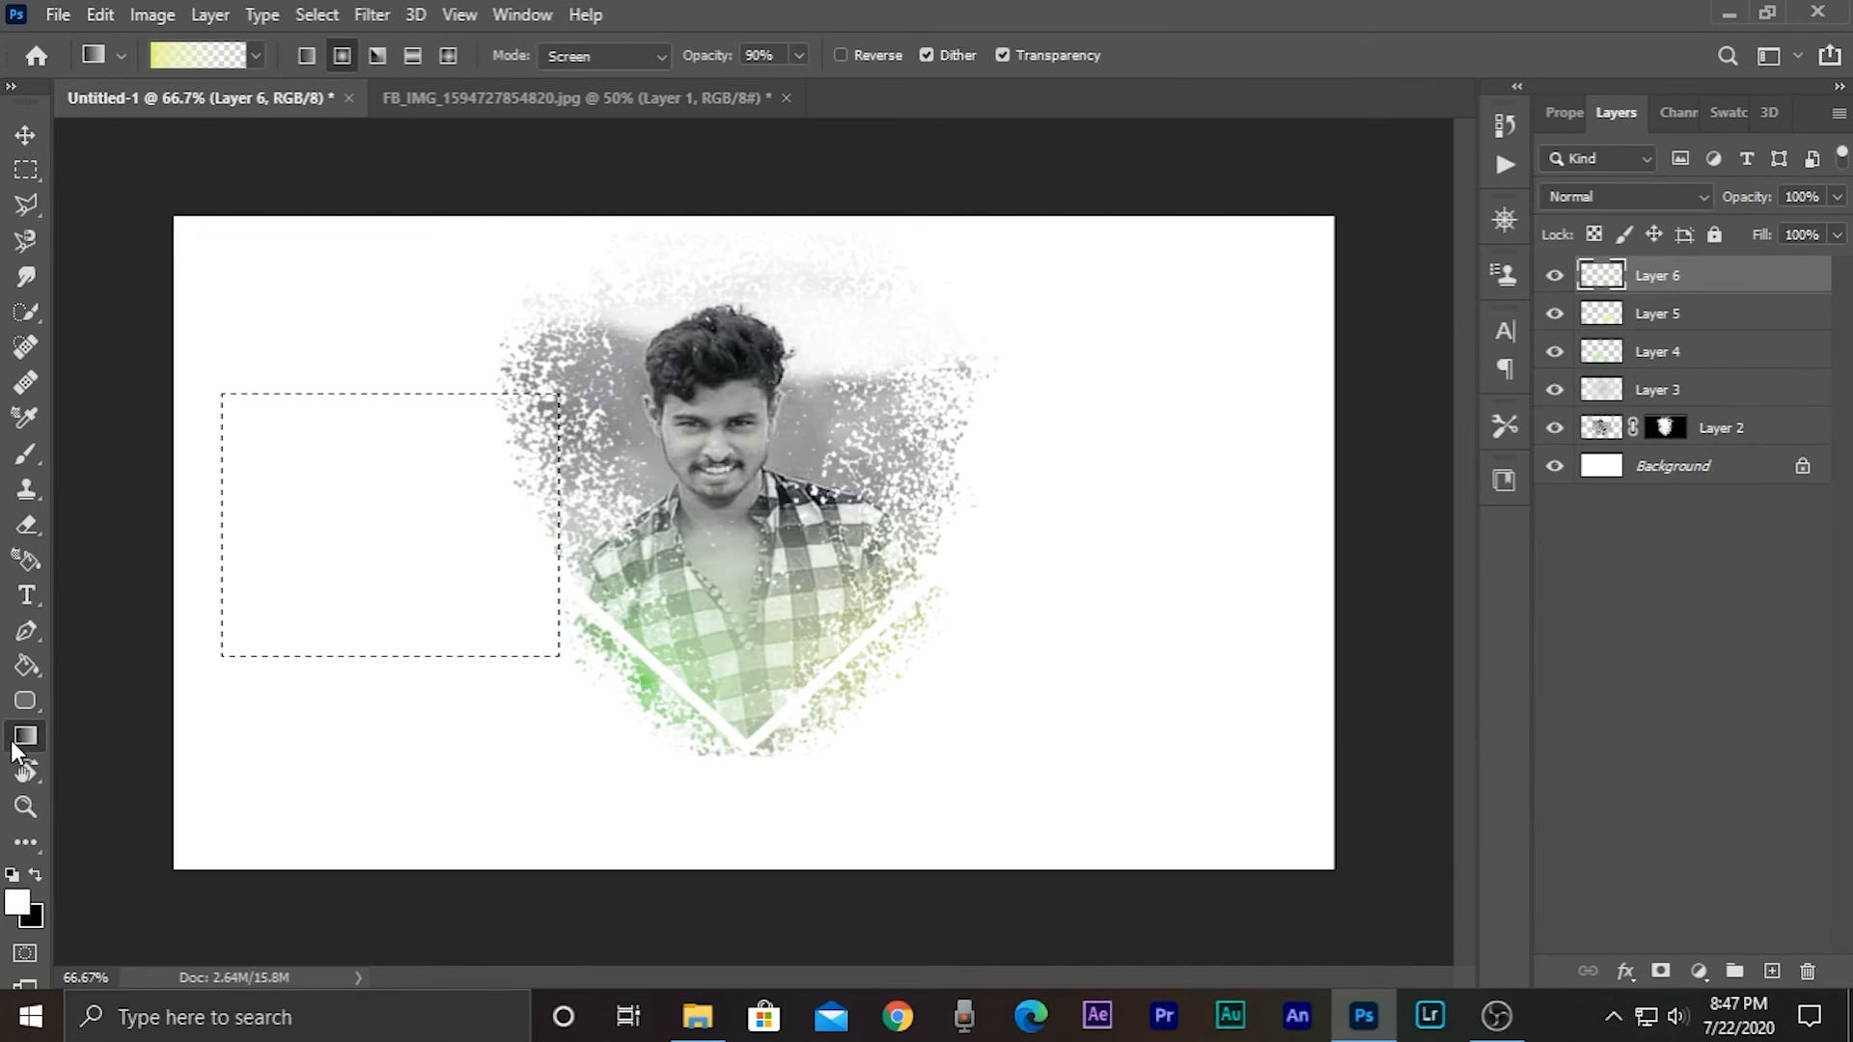
{"action": "left_click", "coordinate": [188, 56]}
{"action": "left_click", "coordinate": [1755, 108]}
{"action": "left_click", "coordinate": [194, 56]}
{"action": "double_click", "coordinate": [1224, 552]}
{"action": "left_click_drag", "start_coordinate": [1074, 301], "coordinate": [1010, 293]}
{"action": "left_click", "coordinate": [1627, 274]}
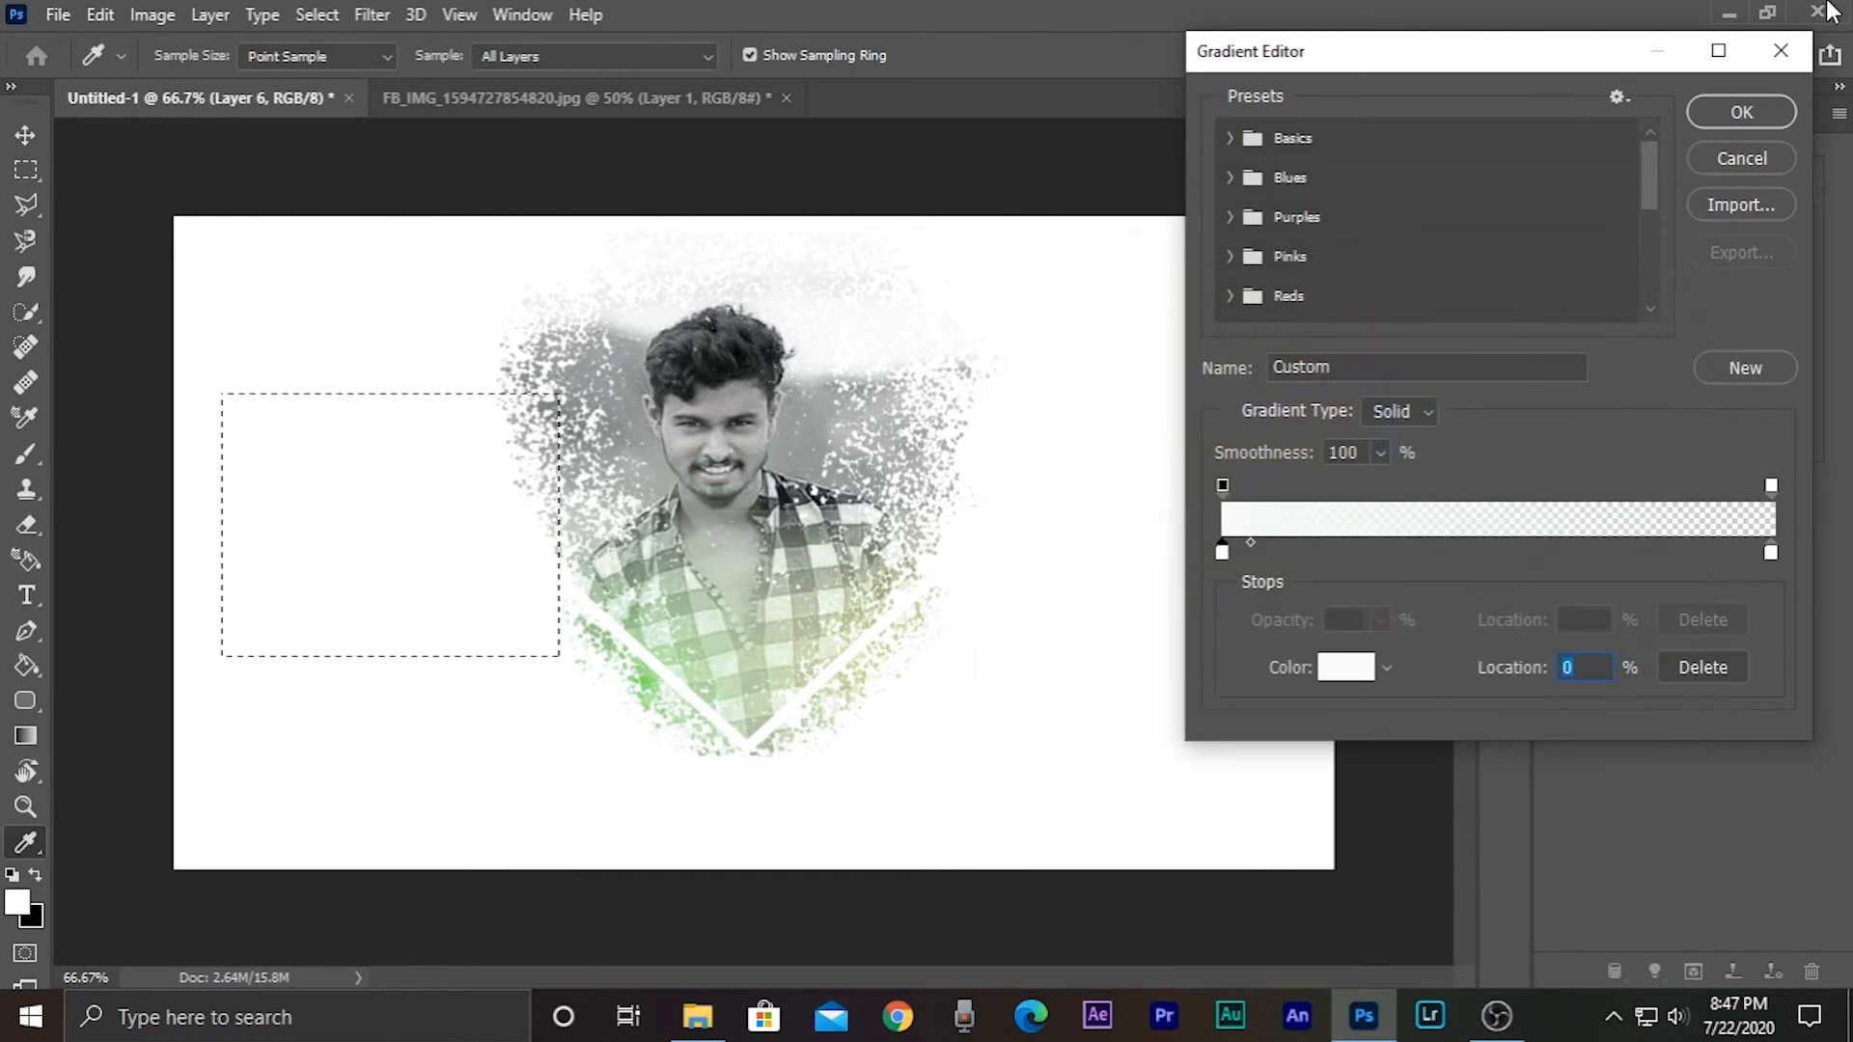
{"action": "left_click_drag", "start_coordinate": [1223, 486], "coordinate": [1231, 488]}
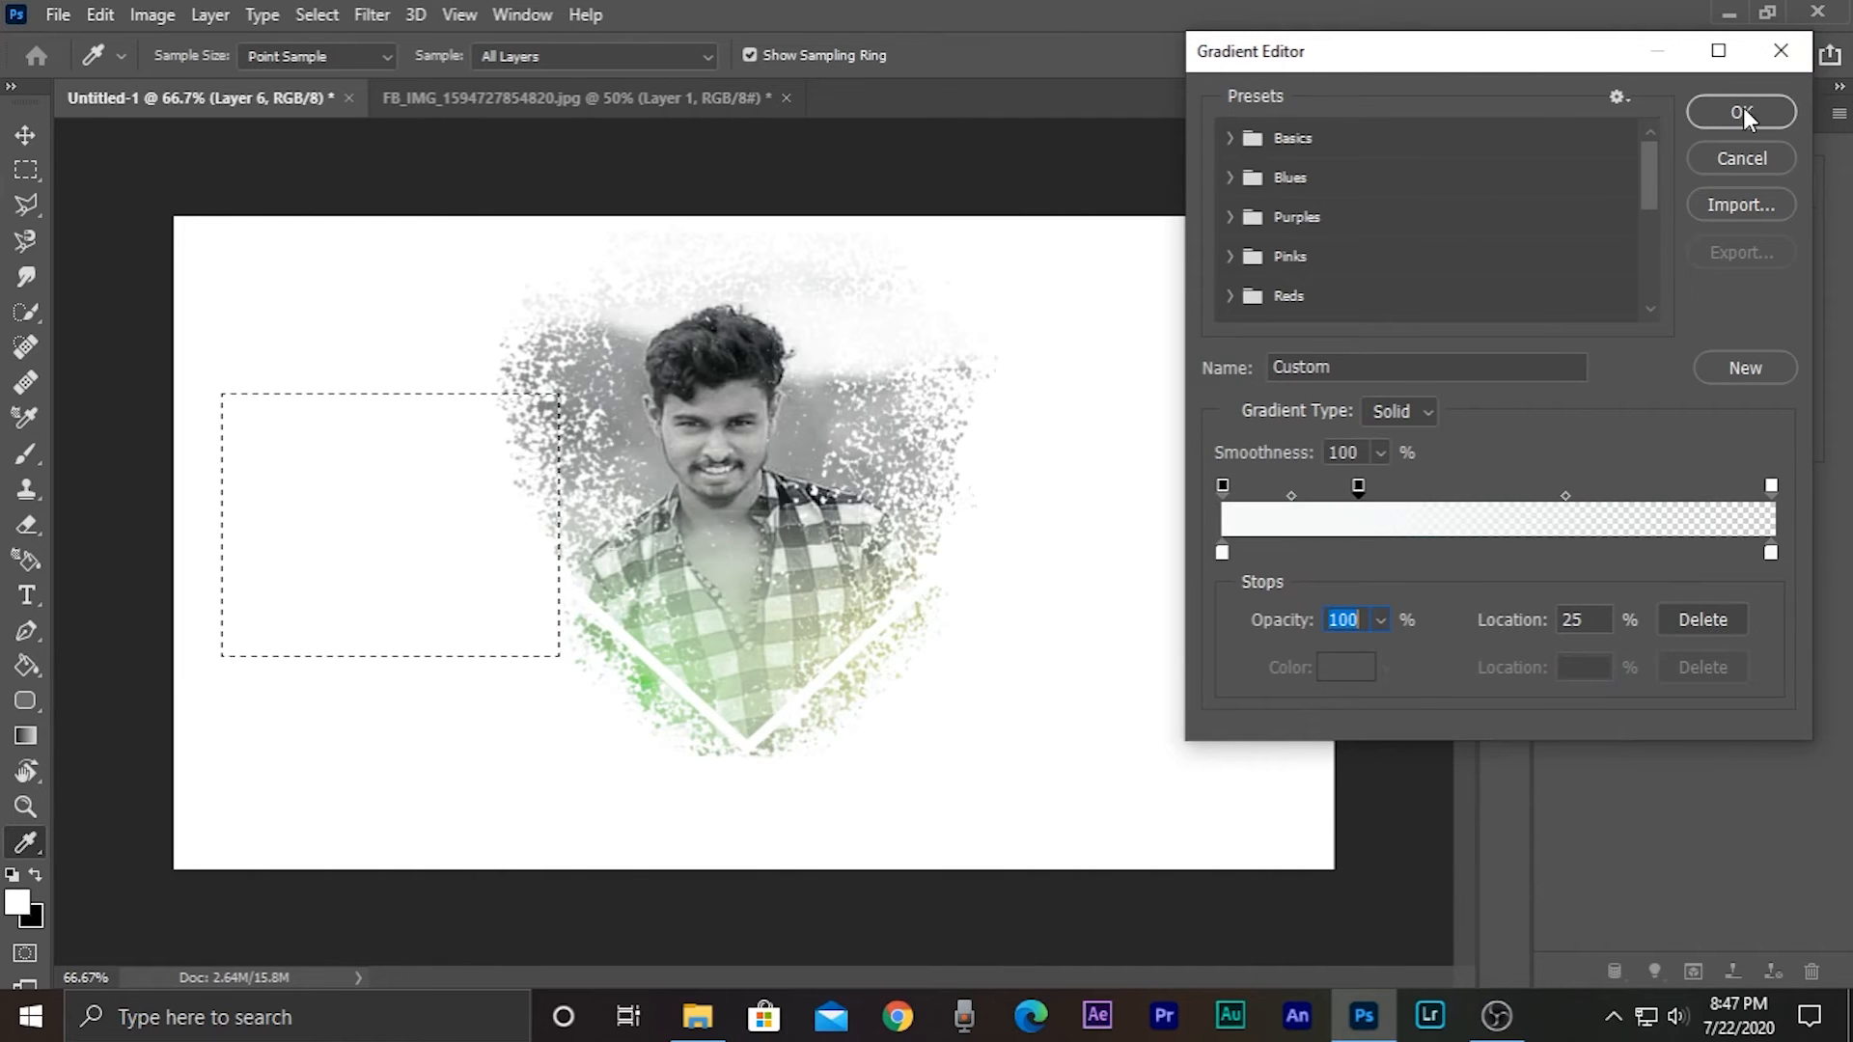
{"action": "left_click", "coordinate": [1747, 112]}
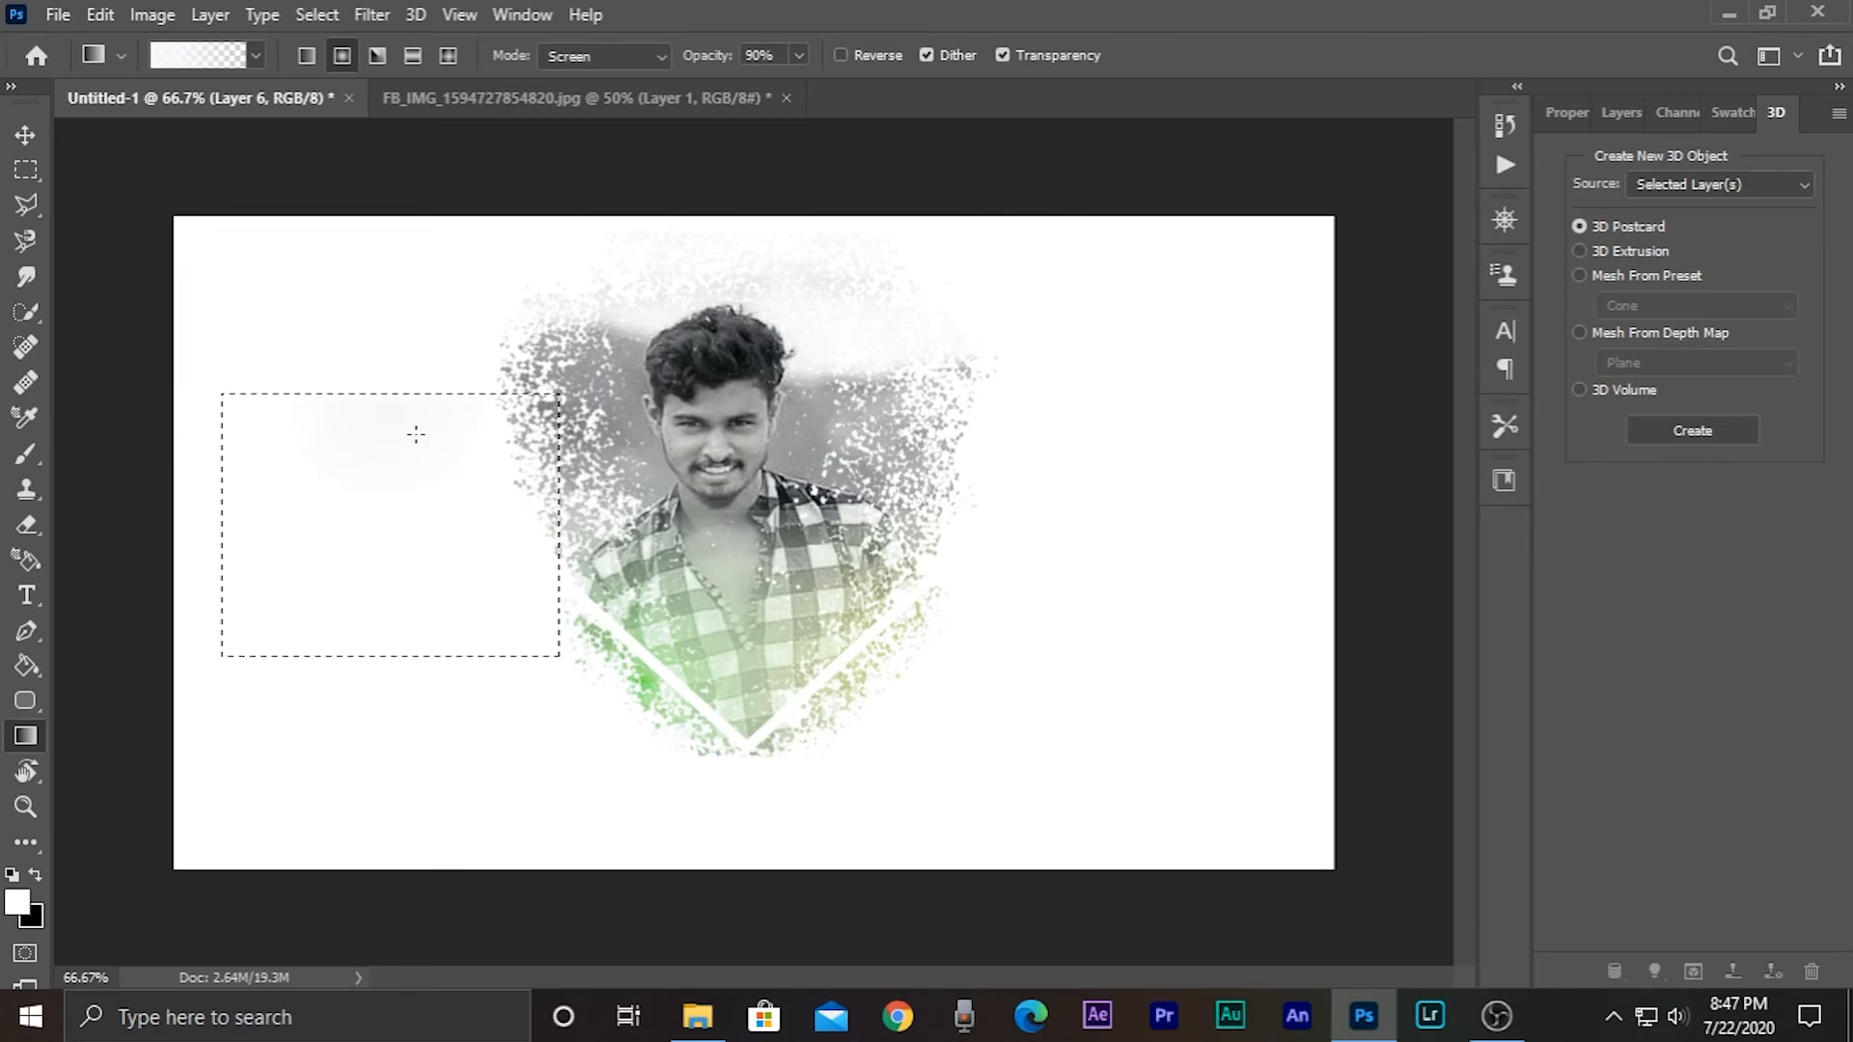
- Transform the white glow to about 132% height and stretch it across the full canvas width
{"action": "key", "text": "ctrl+t"}
{"action": "left_click_drag", "start_coordinate": [391, 390], "coordinate": [426, 309]}
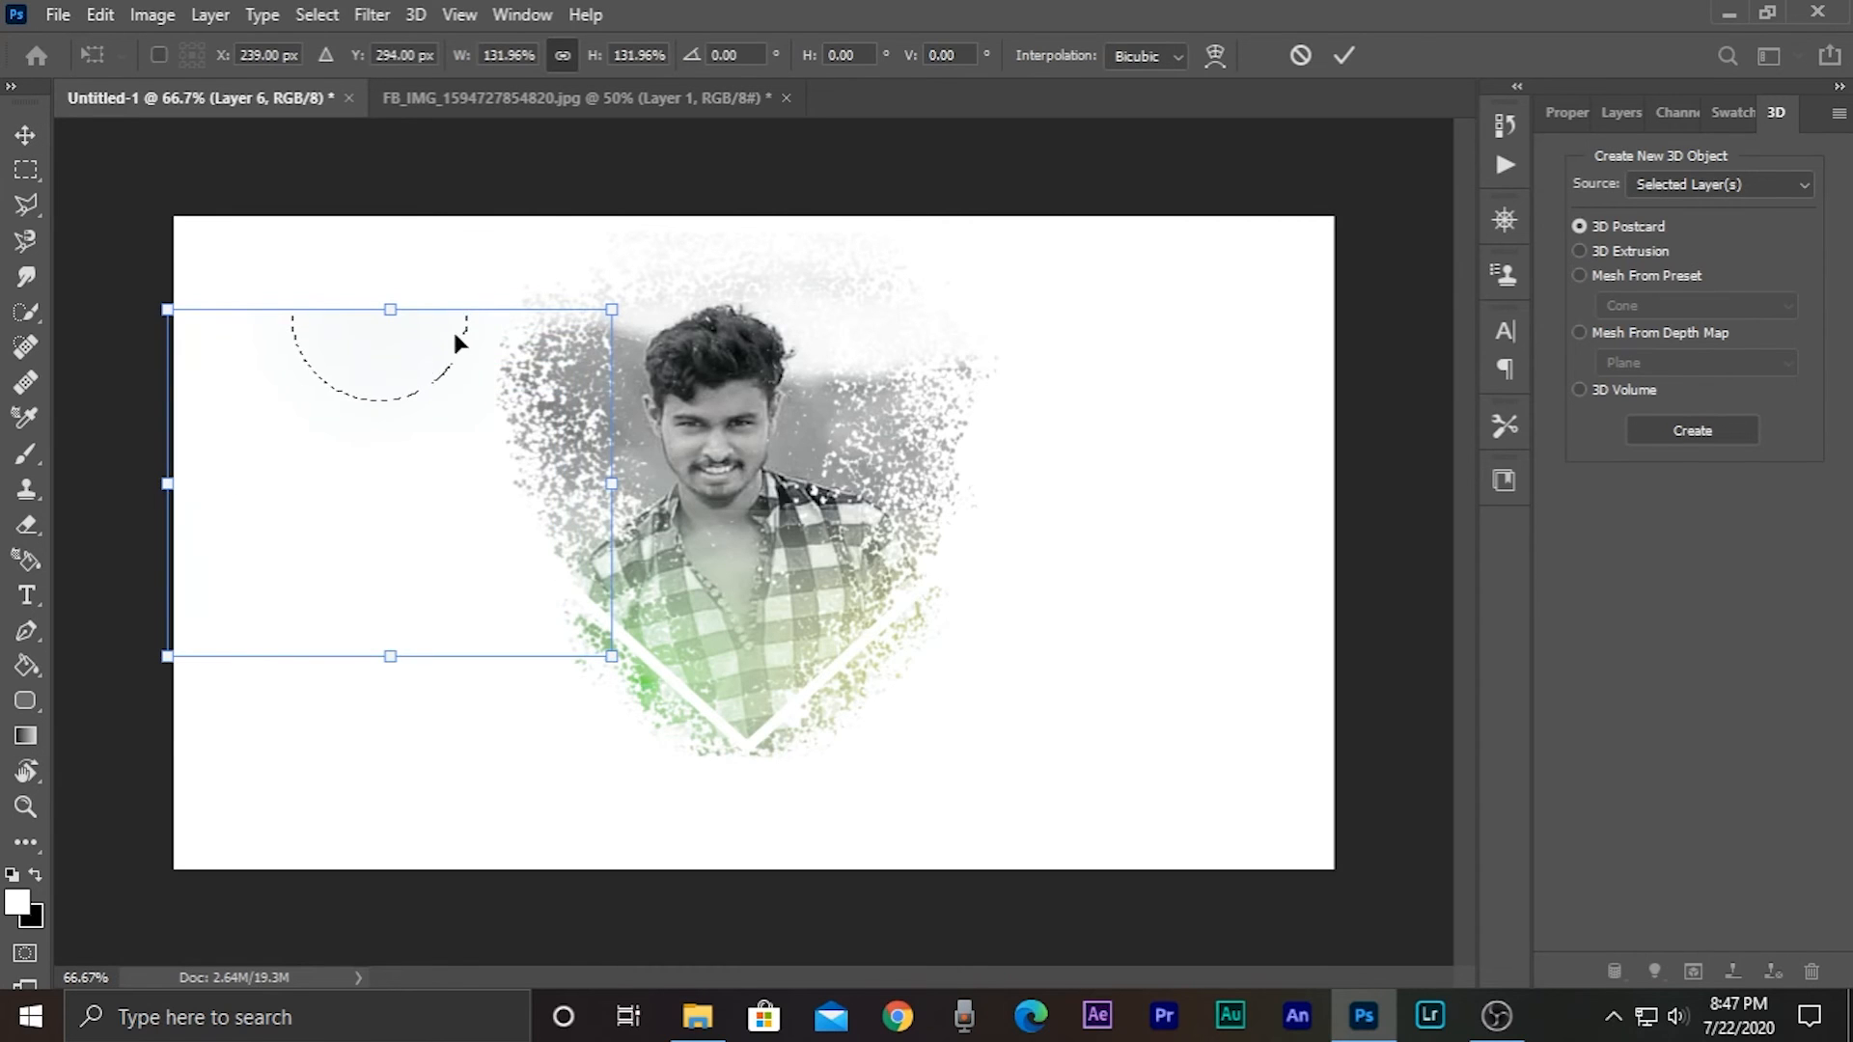
{"action": "left_click_drag", "start_coordinate": [618, 483], "coordinate": [1351, 482]}
{"action": "left_click_drag", "start_coordinate": [167, 483], "coordinate": [13, 485]}
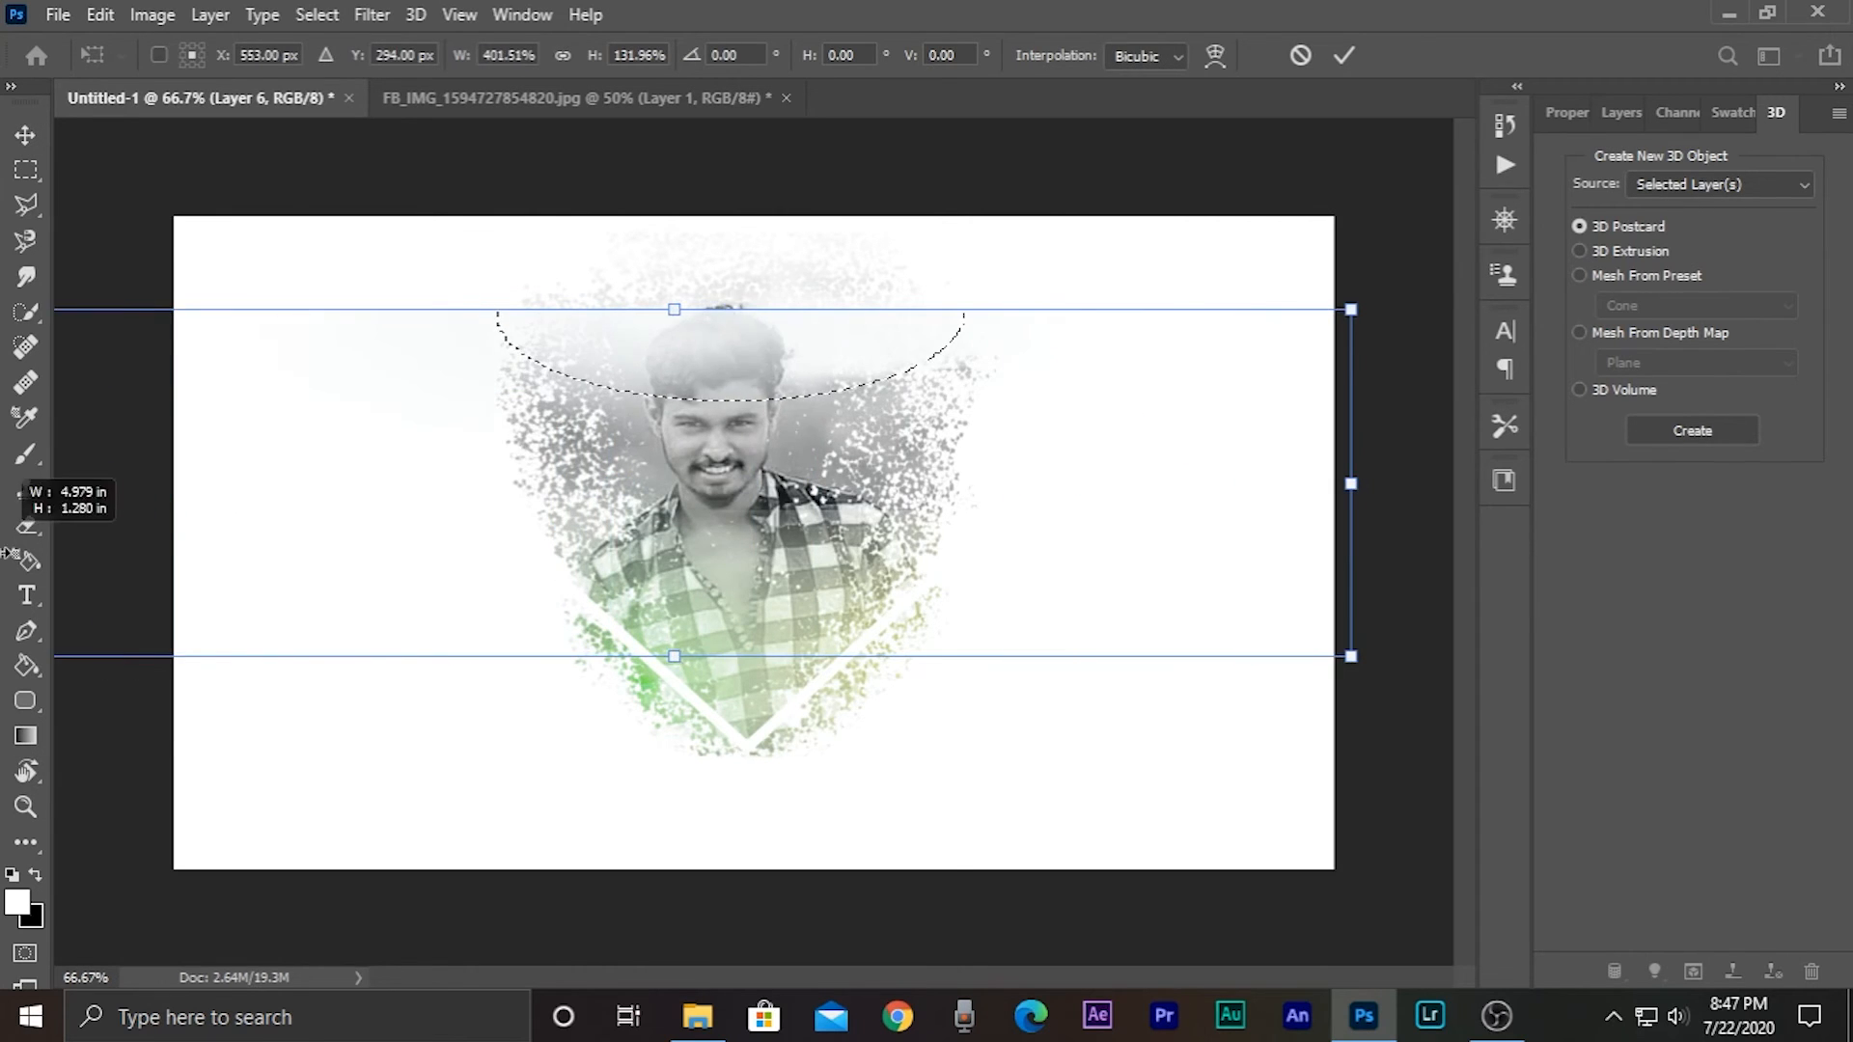
{"action": "left_click", "coordinate": [1618, 112]}
- Rotate and reshape the white glow into a narrow diagonal streak crossing the shirt towards the upper right
{"action": "left_click_drag", "start_coordinate": [639, 348], "coordinate": [689, 534]}
{"action": "left_click_drag", "start_coordinate": [1411, 465], "coordinate": [1172, 275]}
{"action": "left_click_drag", "start_coordinate": [731, 510], "coordinate": [908, 523]}
{"action": "left_click_drag", "start_coordinate": [1363, 237], "coordinate": [1281, 157]}
{"action": "left_click_drag", "start_coordinate": [835, 560], "coordinate": [985, 442]}
{"action": "left_click_drag", "start_coordinate": [809, 578], "coordinate": [799, 575]}
{"action": "left_click_drag", "start_coordinate": [469, 878], "coordinate": [208, 1018]}
{"action": "left_click_drag", "start_coordinate": [918, 604], "coordinate": [1002, 561]}
{"action": "left_click_drag", "start_coordinate": [1133, 773], "coordinate": [999, 599]}
{"action": "left_click_drag", "start_coordinate": [897, 476], "coordinate": [933, 495]}
- Set the streak layer's blend mode to Lighten and move the streak over the portrait's right shoulder edge
{"action": "left_click", "coordinate": [1626, 196]}
{"action": "left_click", "coordinate": [1610, 401]}
{"action": "key", "text": "Return"}
{"action": "key", "text": "g"}
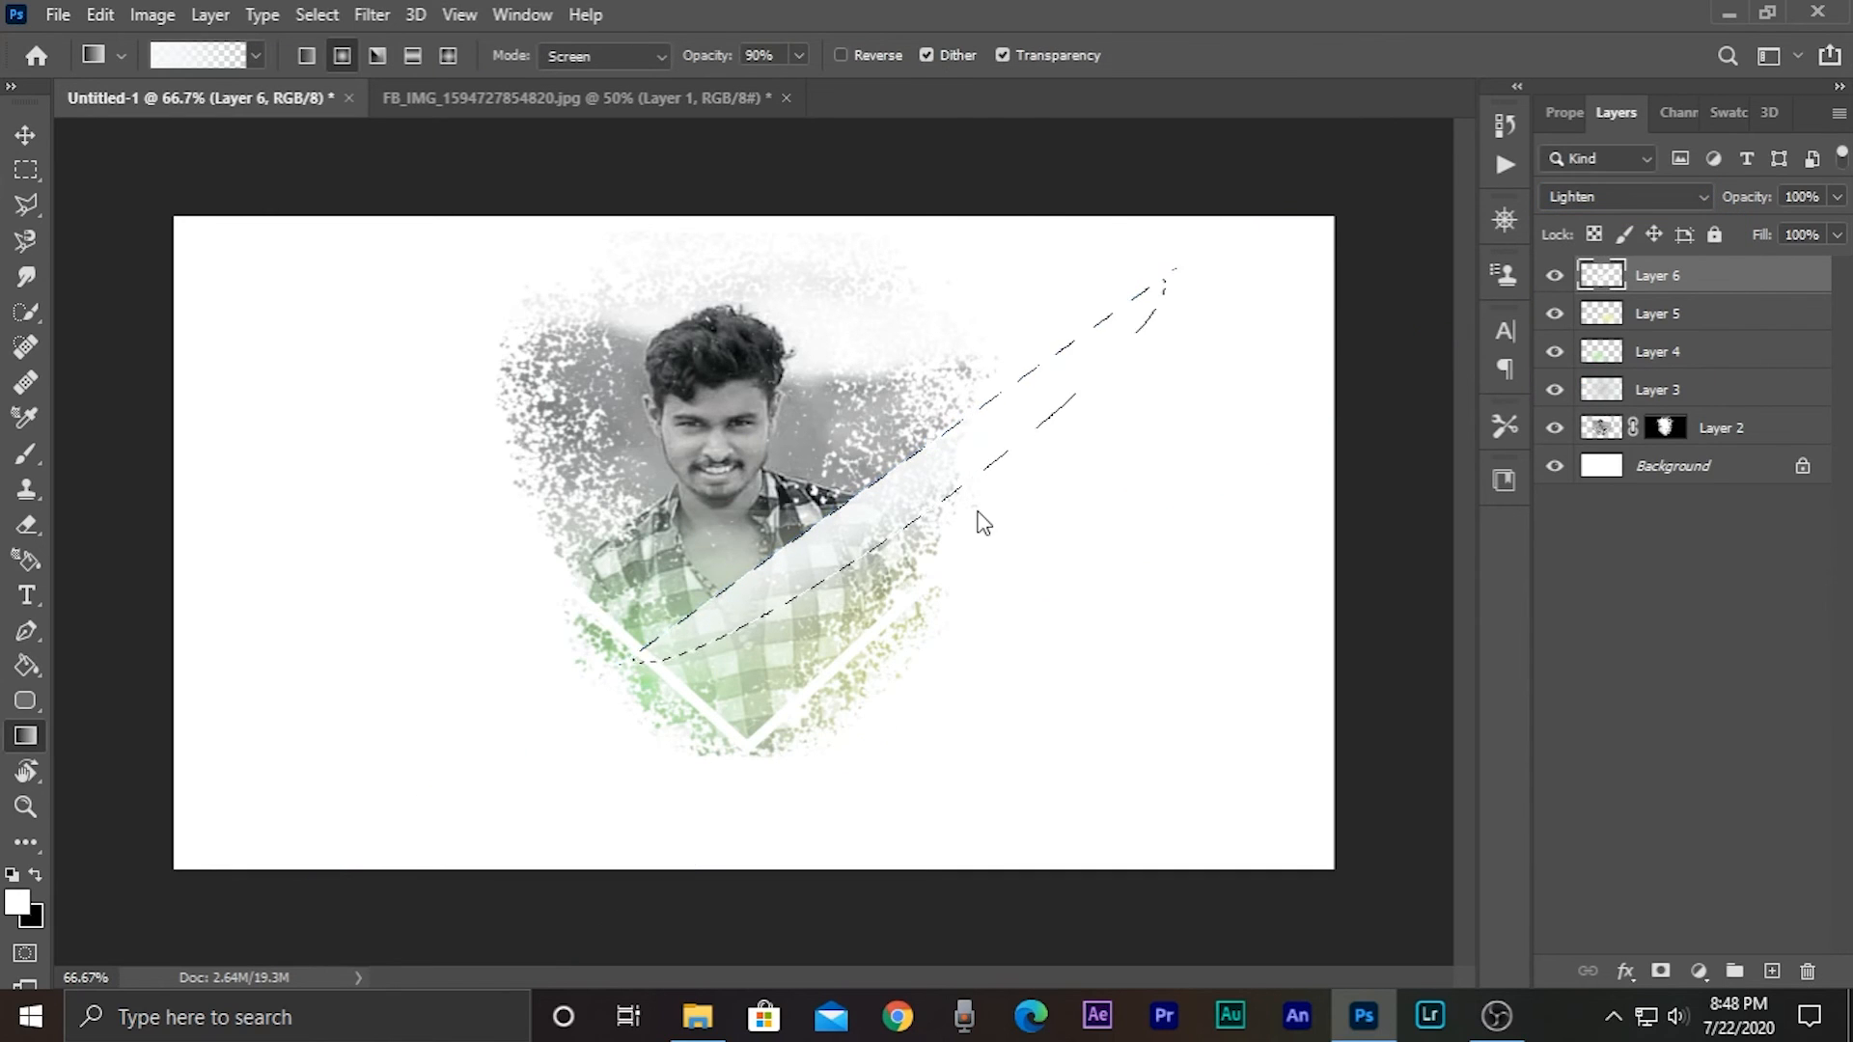
{"action": "left_click", "coordinate": [26, 135]}
{"action": "left_click_drag", "start_coordinate": [821, 541], "coordinate": [931, 488]}
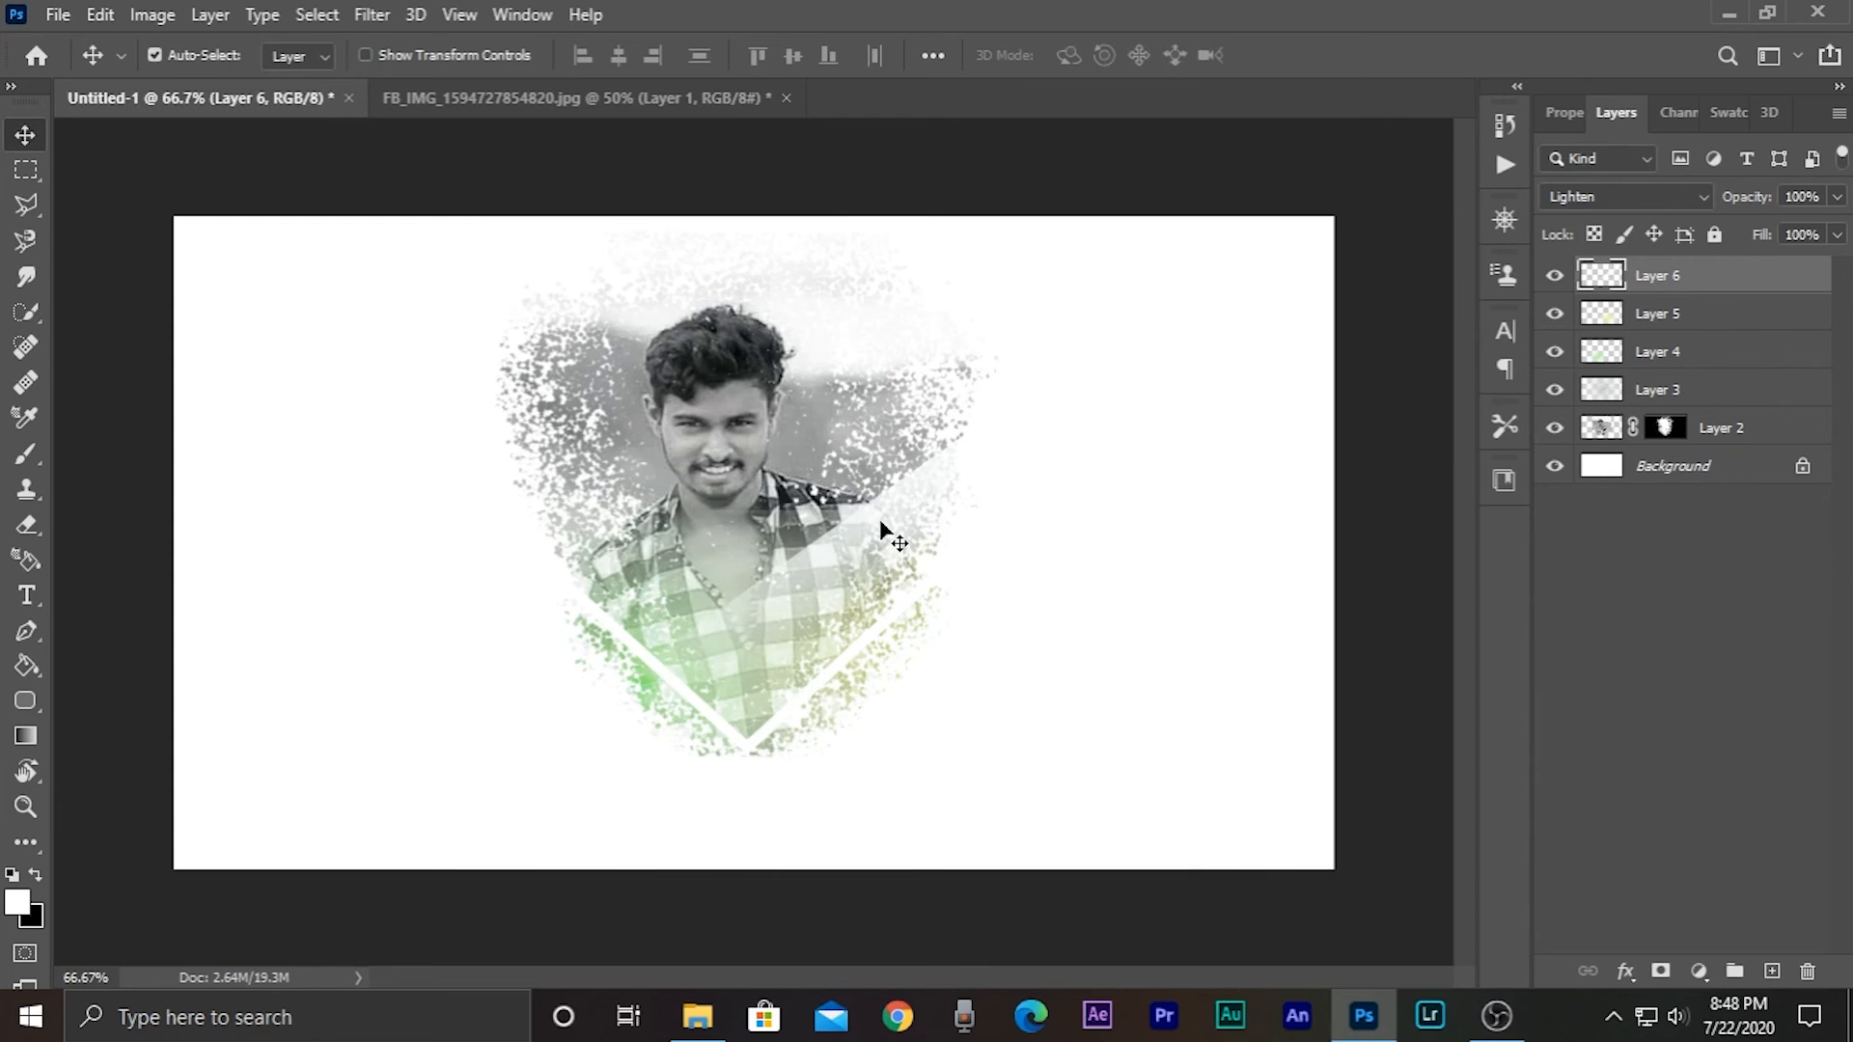
- Place a transformed duplicate of the streak above the portrait's right shoulder and set the copy's fill to 54%
{"action": "key", "text": "ctrl+t"}
{"action": "left_click_drag", "start_coordinate": [559, 744], "coordinate": [603, 751]}
{"action": "left_click_drag", "start_coordinate": [927, 515], "coordinate": [915, 508]}
{"action": "left_click_drag", "start_coordinate": [568, 753], "coordinate": [584, 760]}
{"action": "left_click_drag", "start_coordinate": [960, 579], "coordinate": [1039, 312]}
{"action": "key", "text": "Return"}
{"action": "left_click_drag", "start_coordinate": [1837, 234], "coordinate": [1777, 262]}
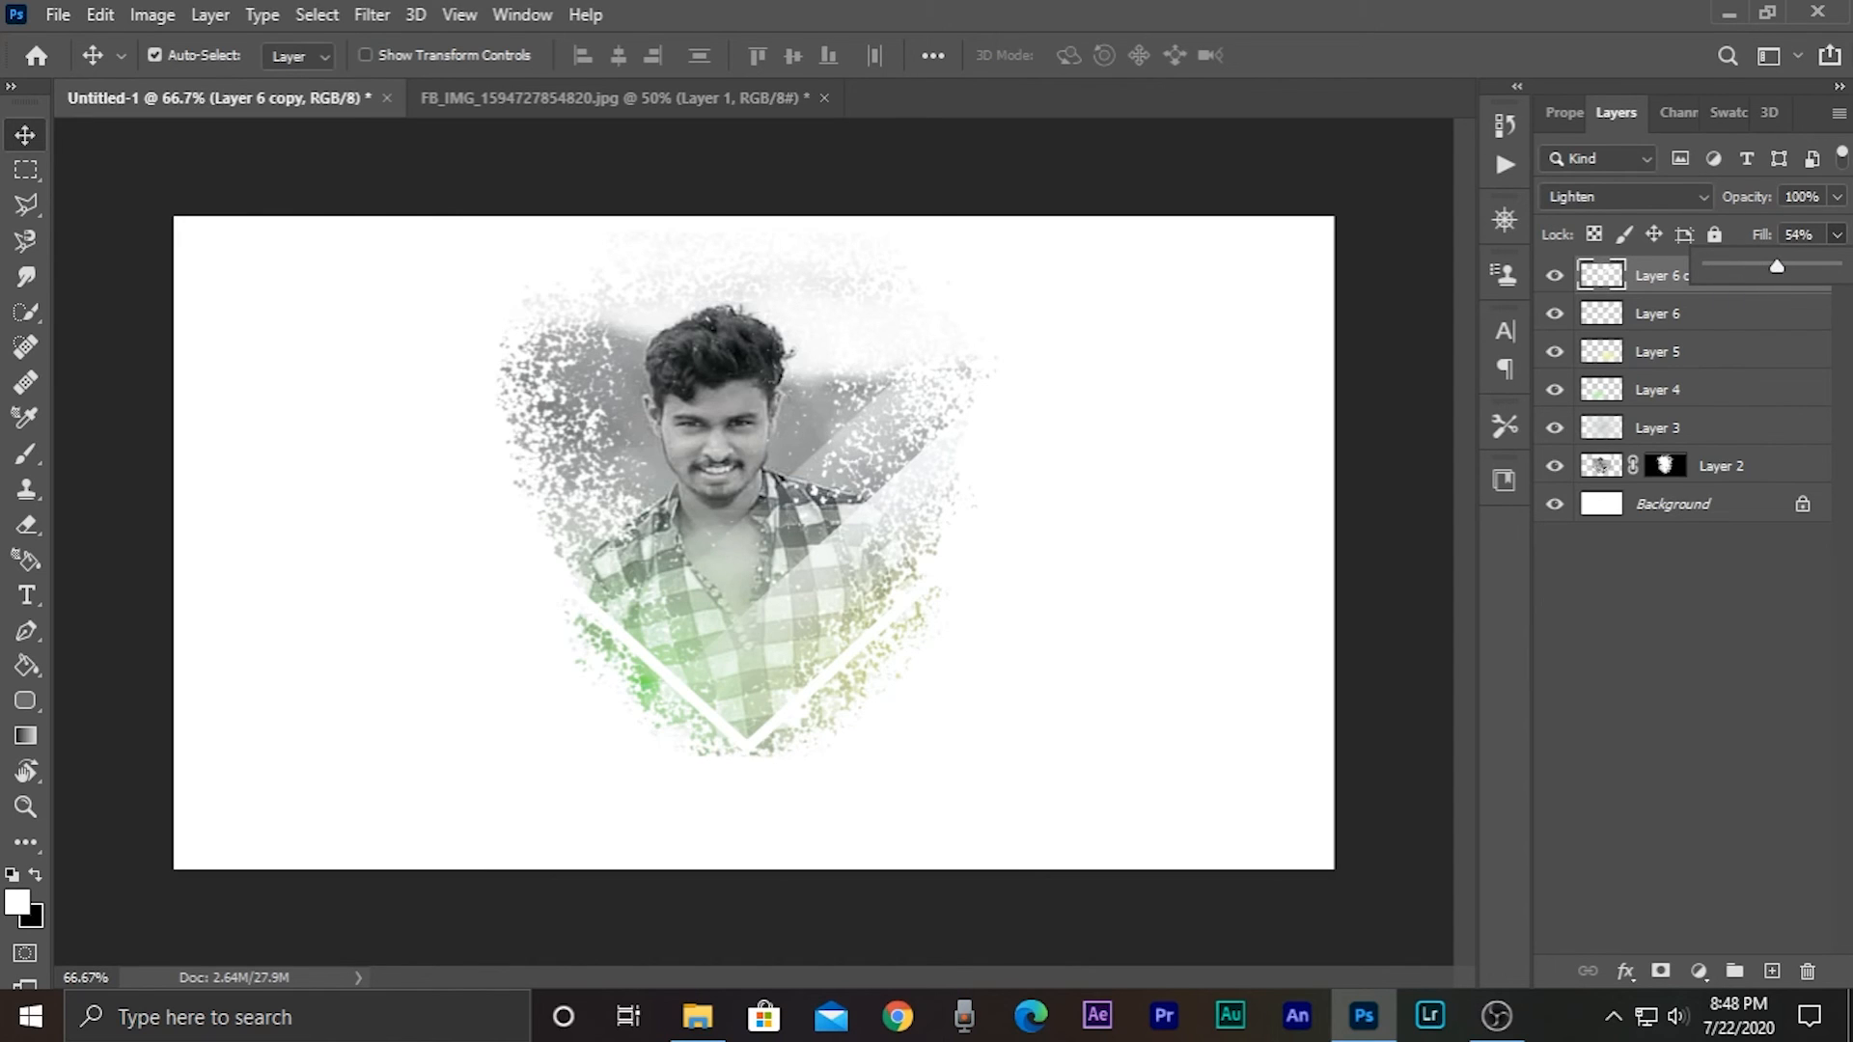
{"action": "left_click", "coordinate": [1647, 704]}
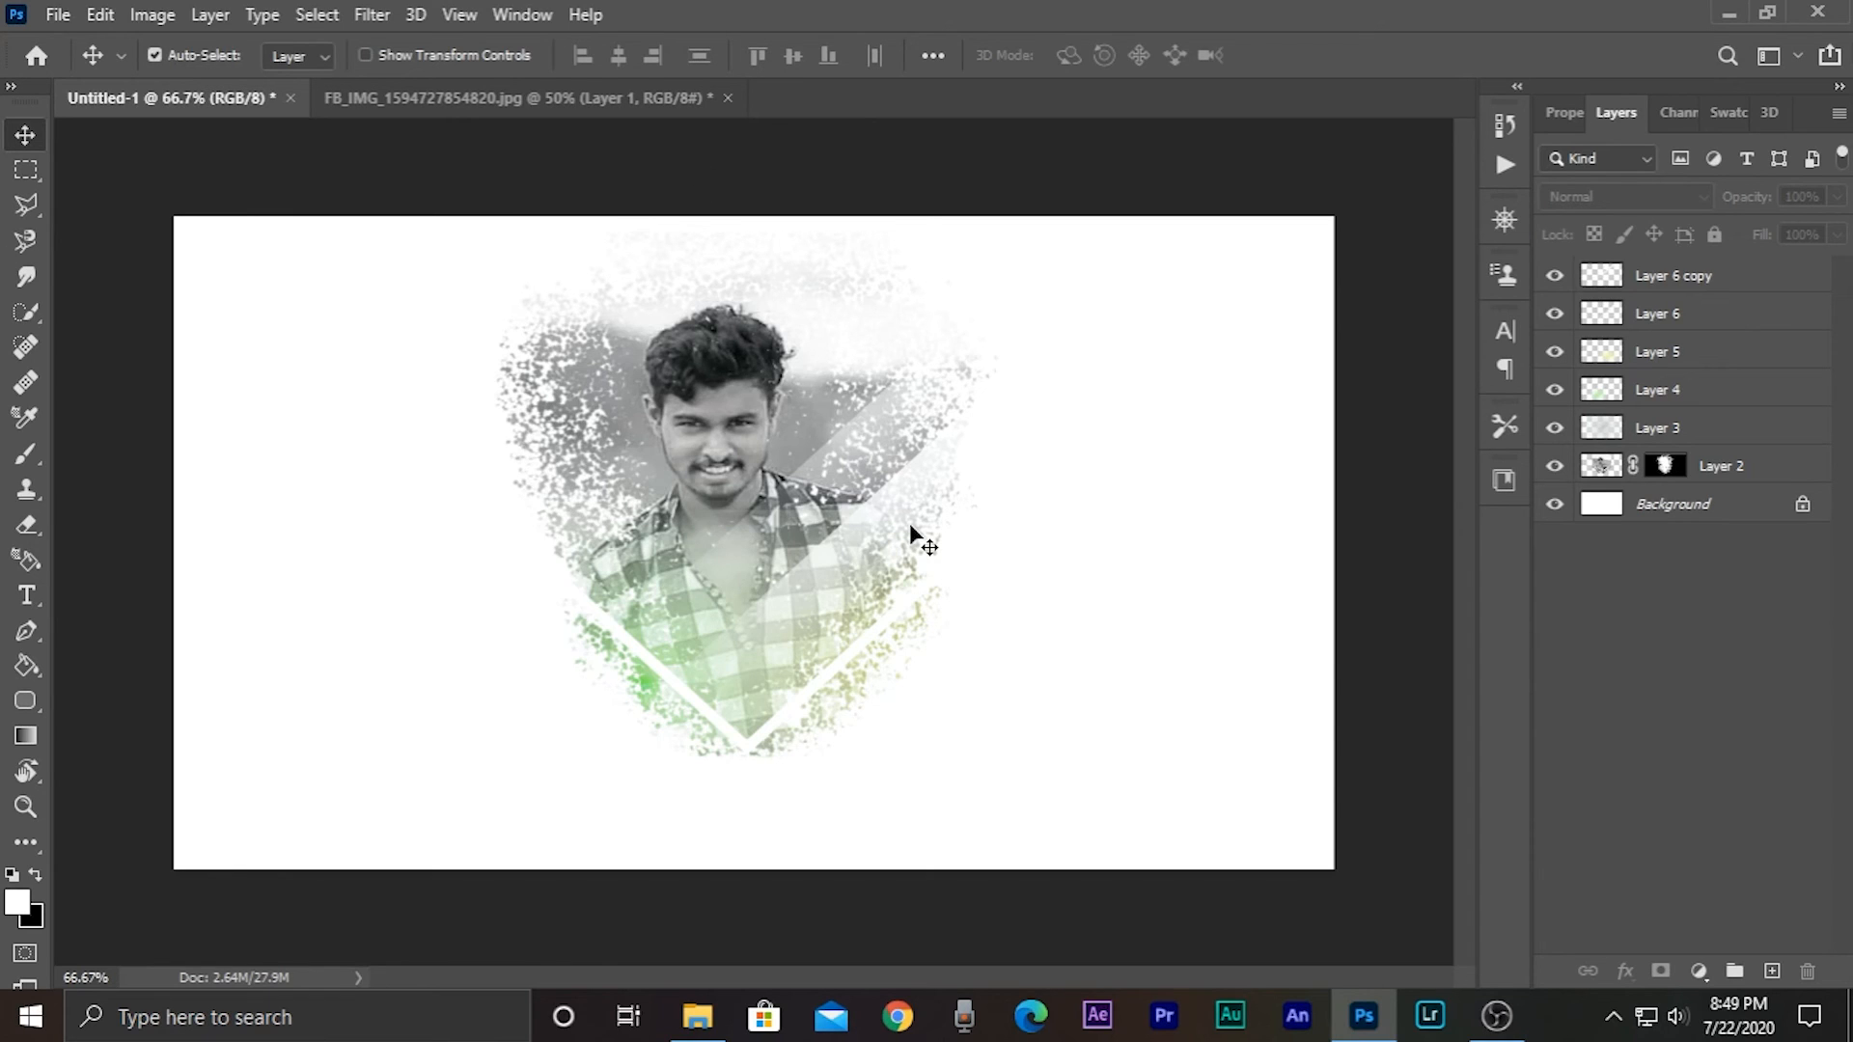
- Start a horizontal text line in the canvas's lower-left area with a font size of 36 pt
{"action": "right_click", "coordinate": [25, 599]}
{"action": "left_click", "coordinate": [236, 808]}
{"action": "left_click", "coordinate": [236, 810]}
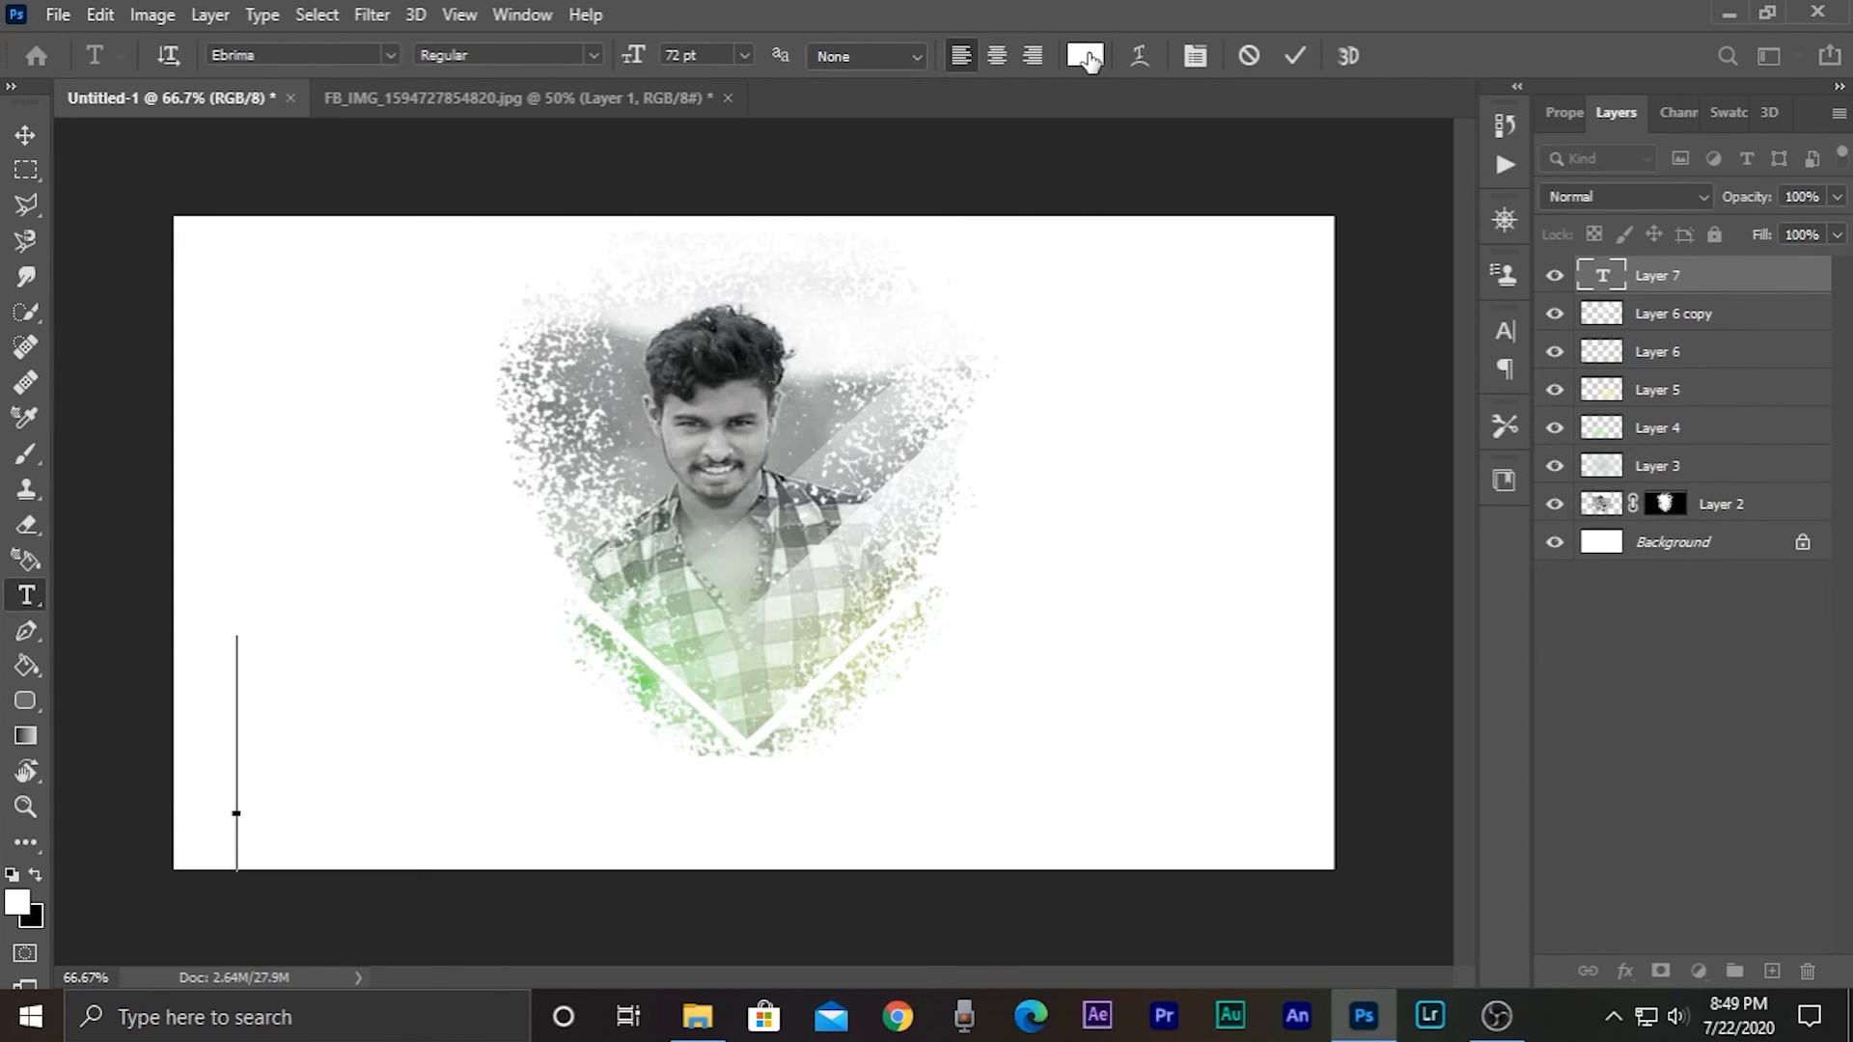
{"action": "left_click", "coordinate": [743, 55]}
{"action": "left_click", "coordinate": [686, 334]}
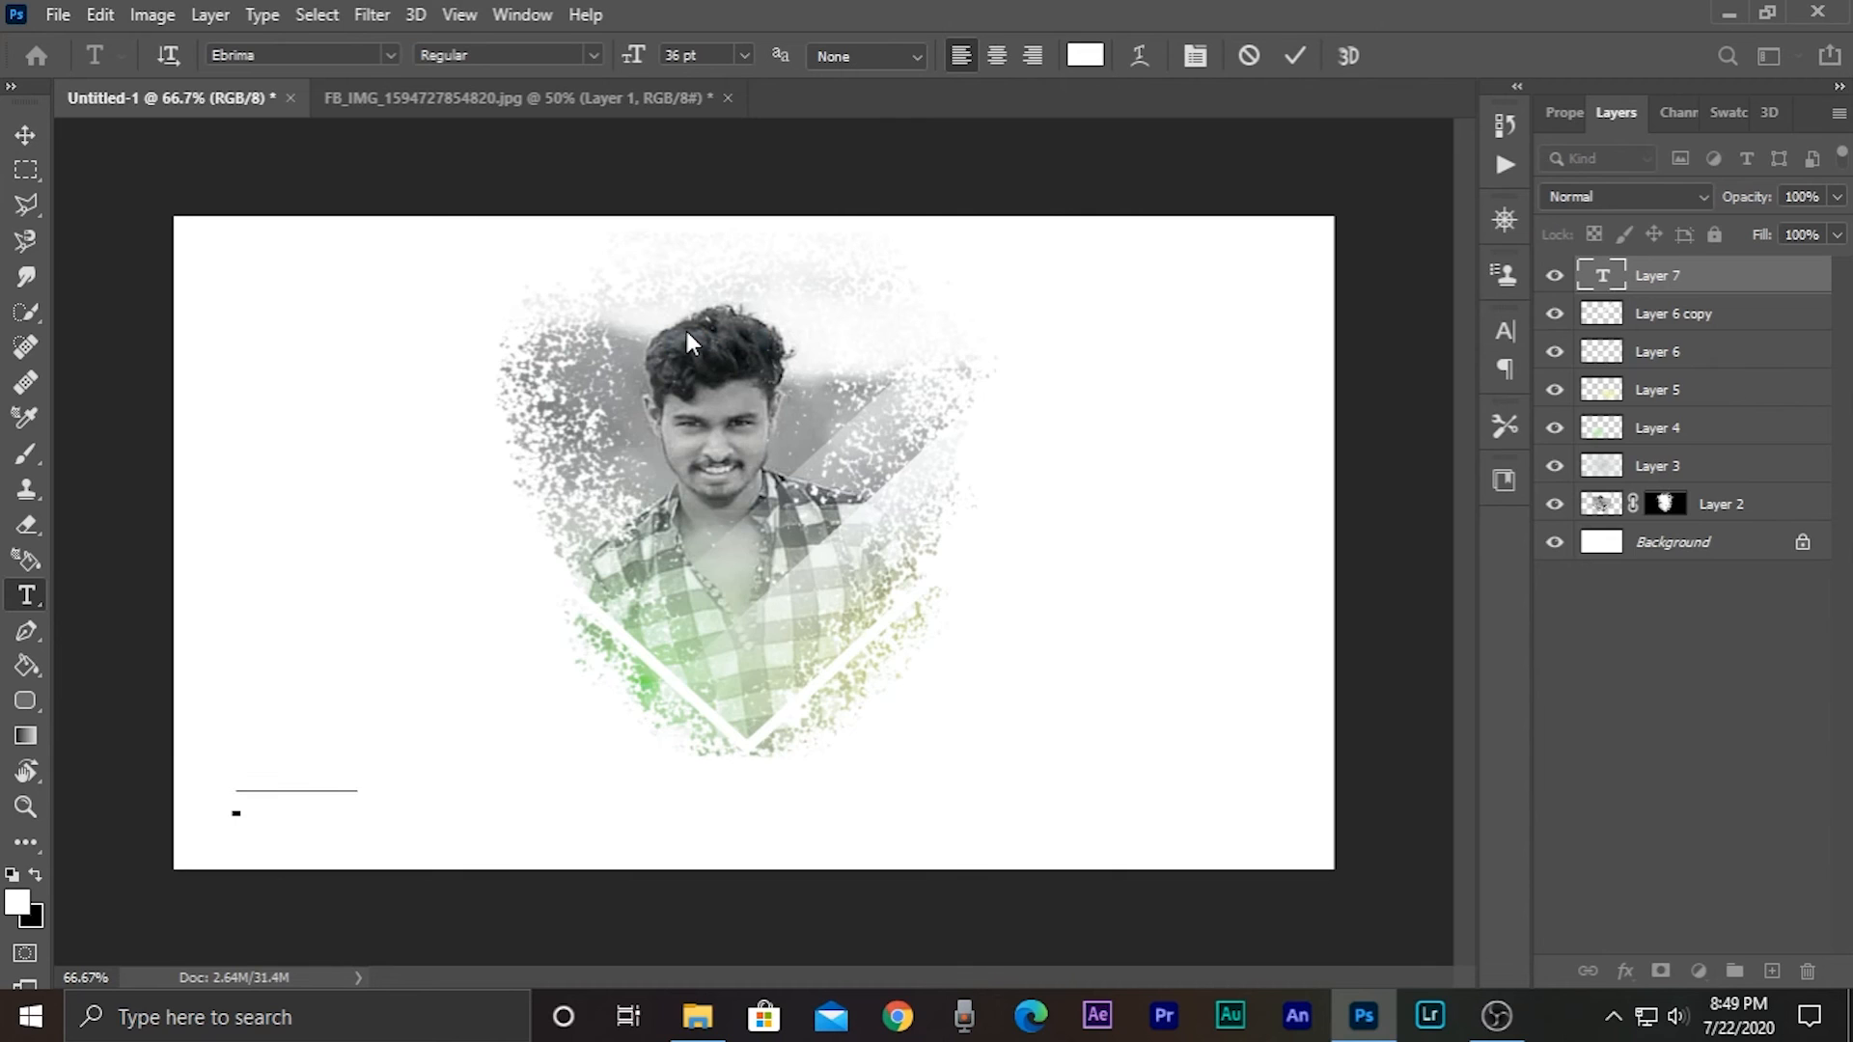
- Set the text colour to near-black #080808
{"action": "left_click", "coordinate": [1076, 65]}
{"action": "left_click_drag", "start_coordinate": [1062, 365], "coordinate": [1019, 625]}
{"action": "left_click", "coordinate": [1628, 273]}
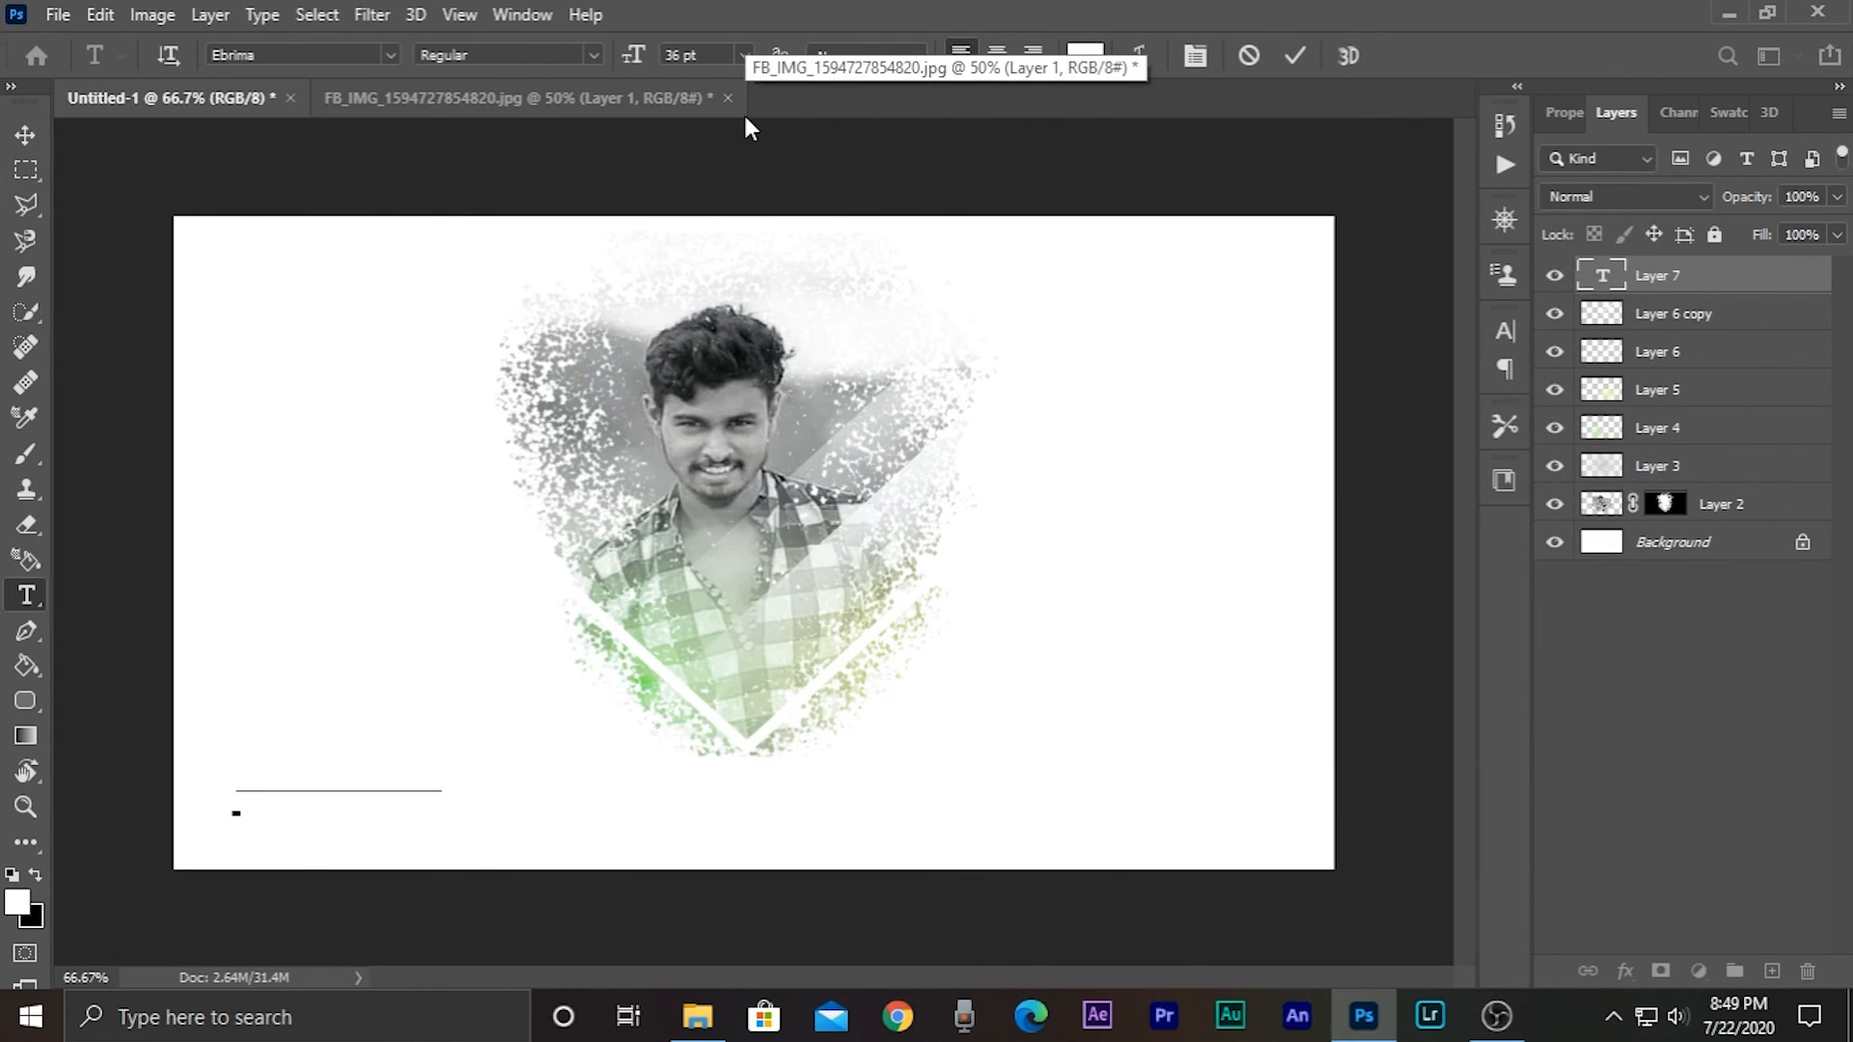
{"action": "left_click", "coordinate": [1085, 55]}
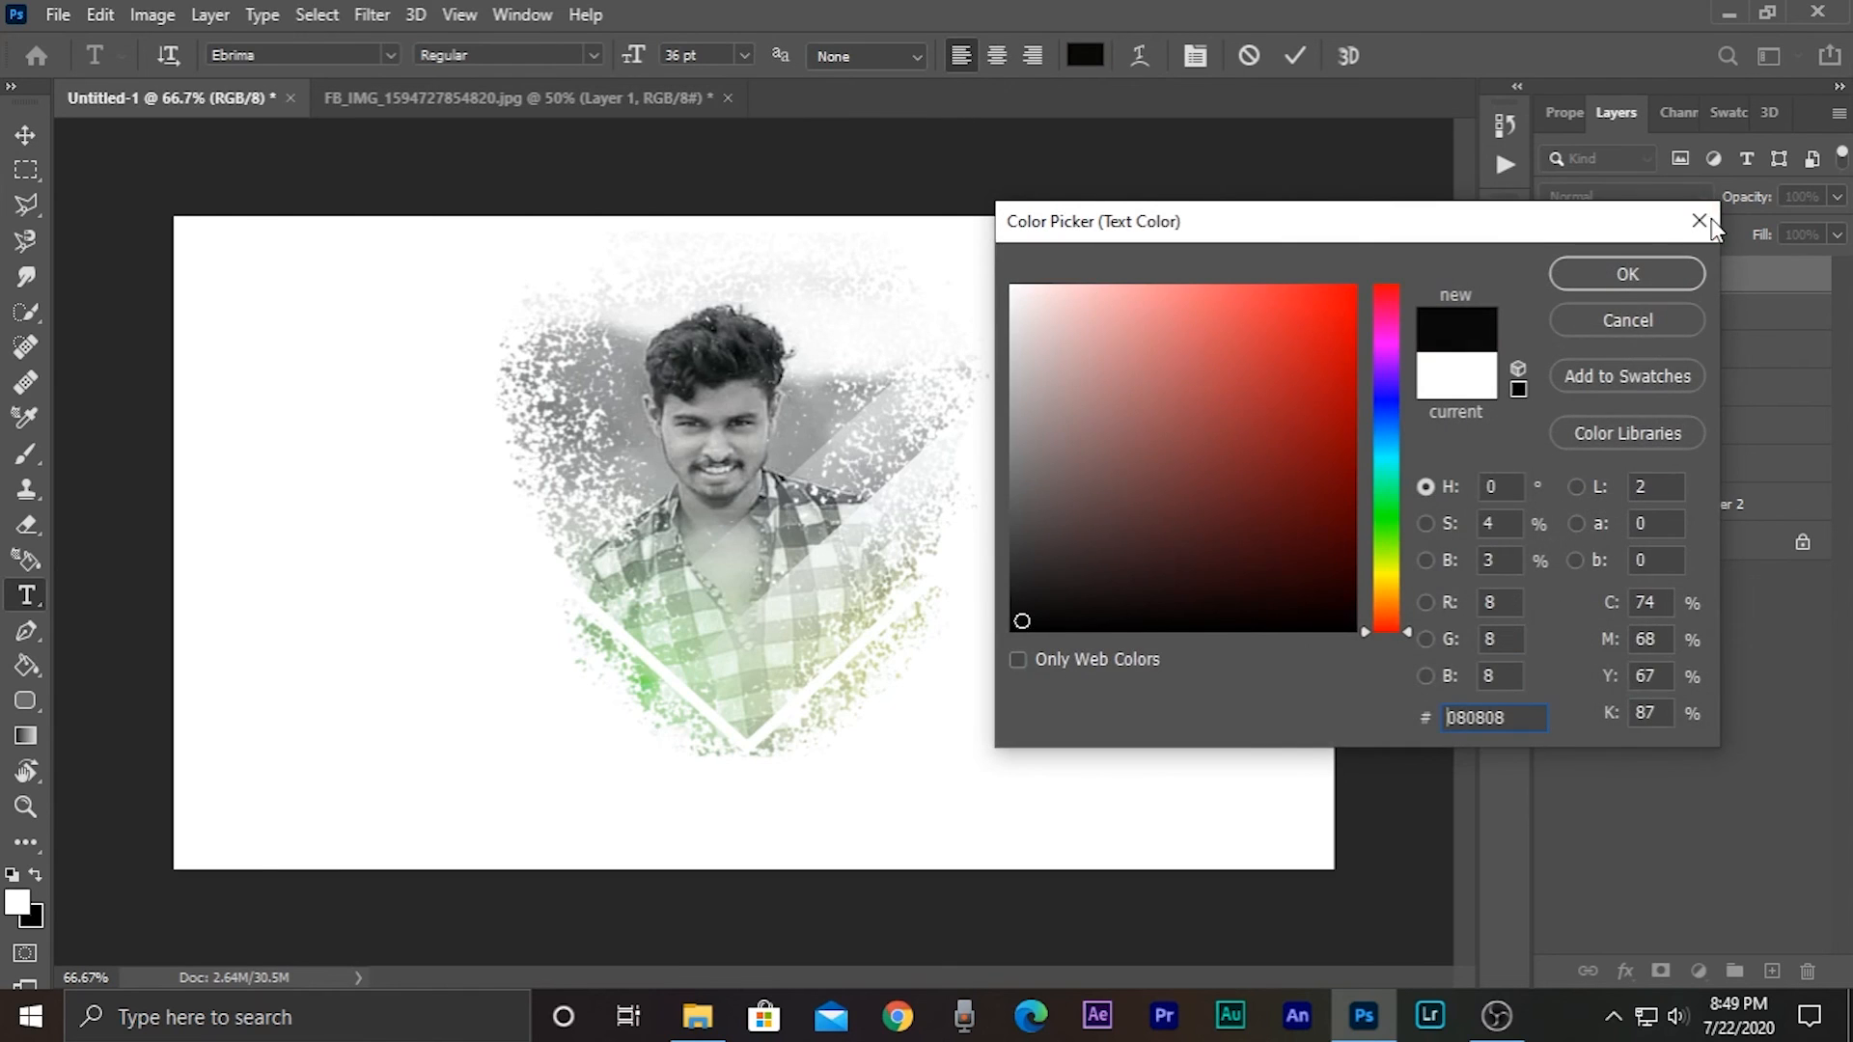
{"action": "left_click", "coordinate": [1701, 221]}
{"action": "type", "text": "efc"}
{"action": "key", "text": "BackSpace"}
{"action": "key", "text": "BackSpace"}
{"action": "key", "text": "BackSpace"}
- Enter the text "DK Entertaniment" and commit it
{"action": "type", "text": "D"}
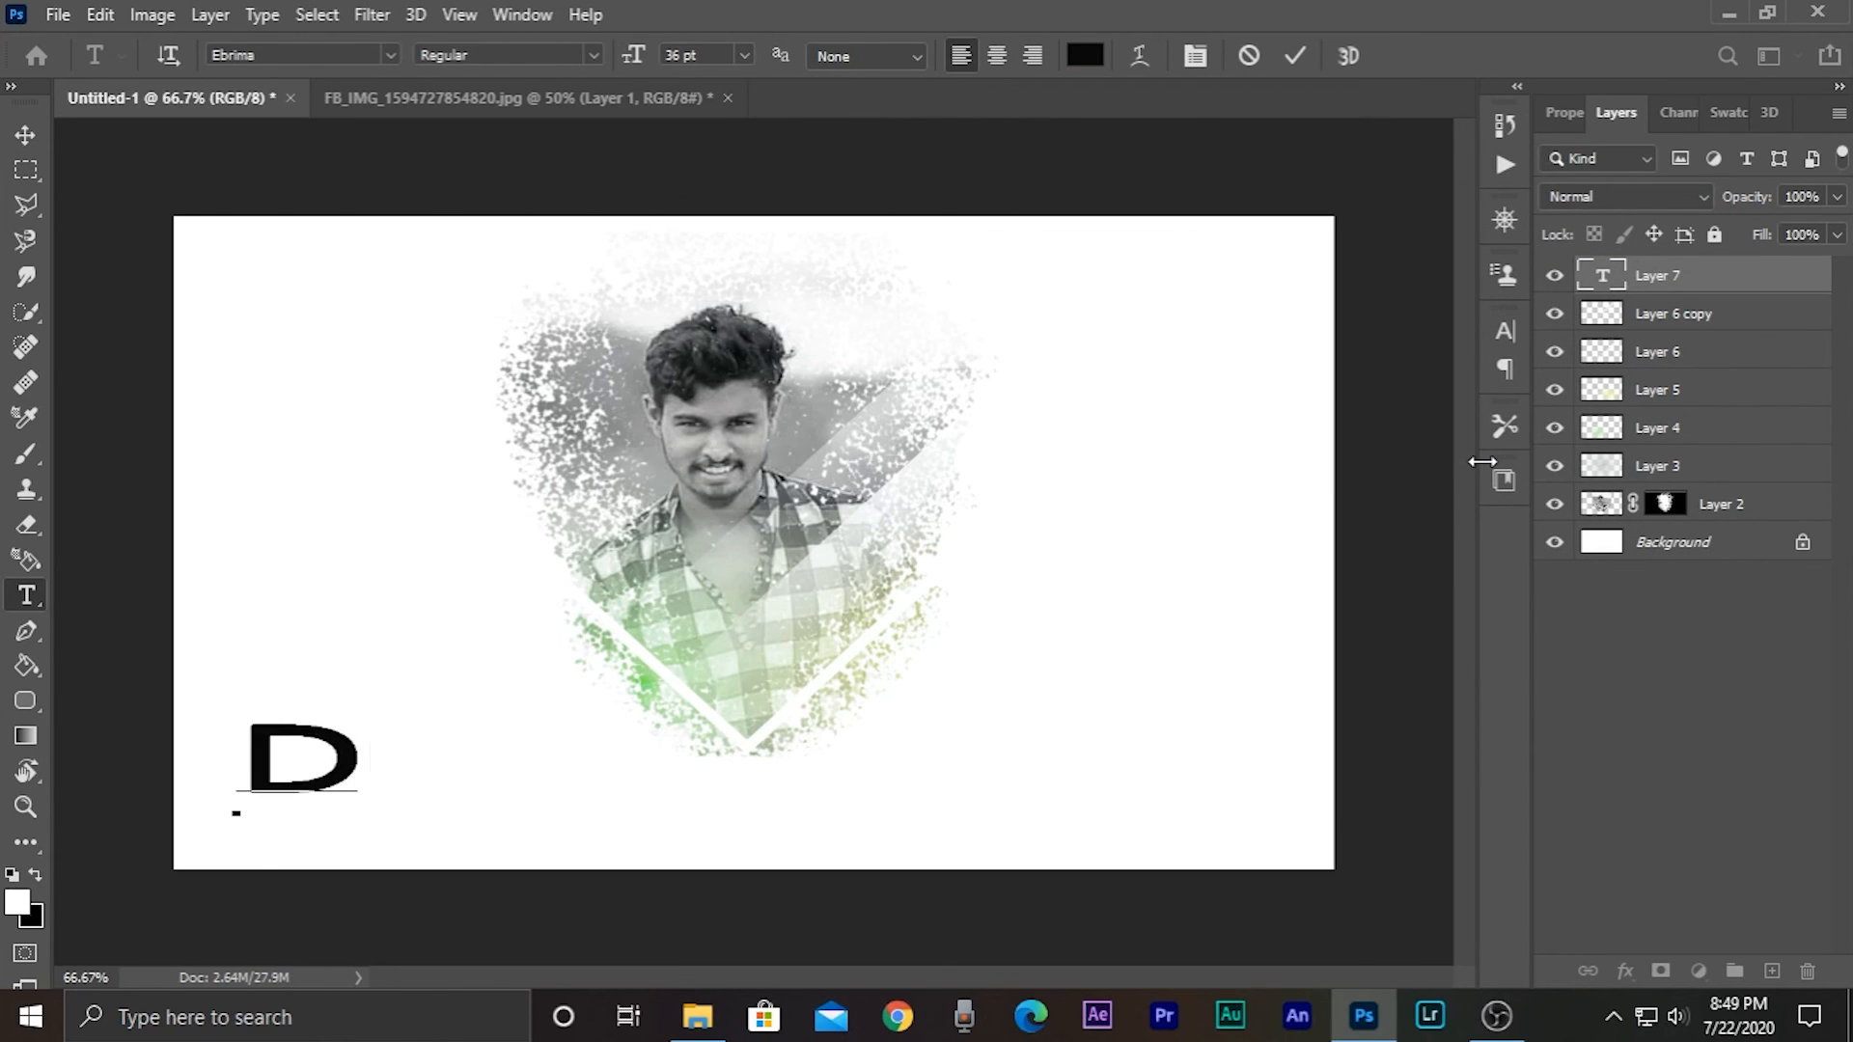
{"action": "type", "text": "K Entertanimen"}
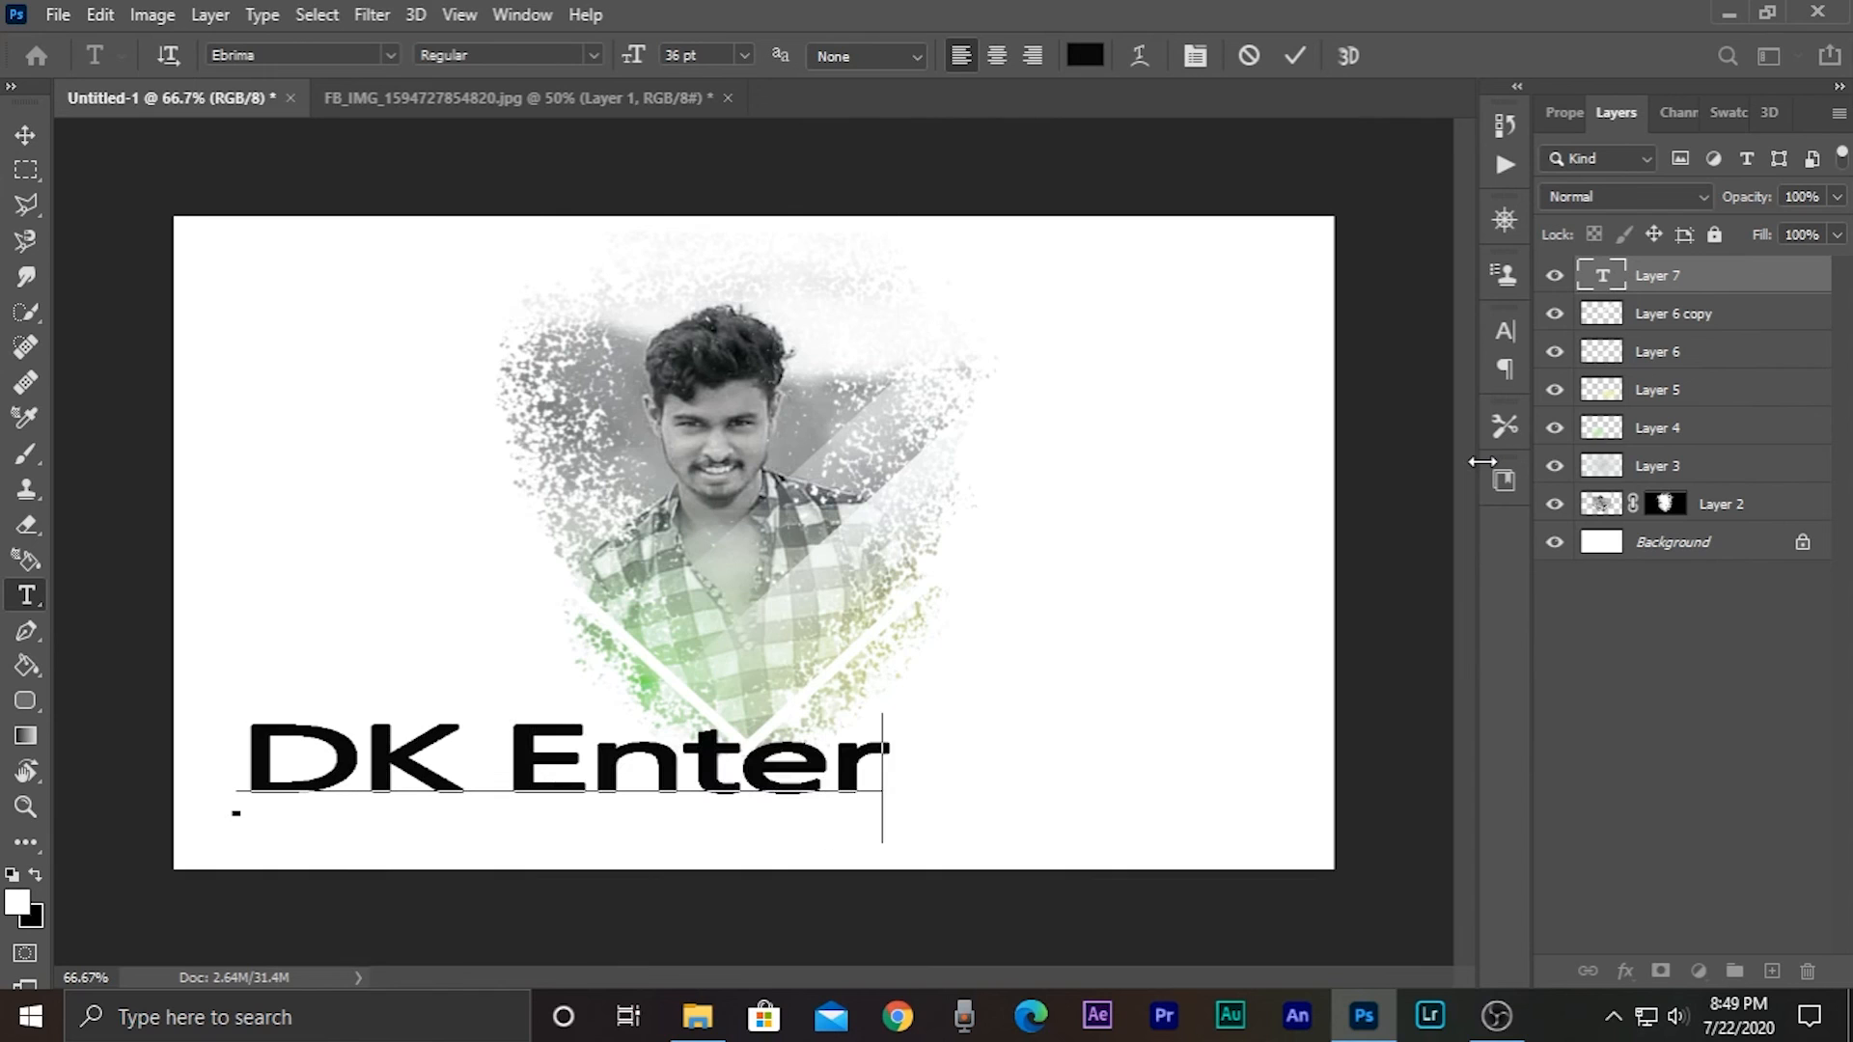
{"action": "key", "text": "ctrl+minus"}
{"action": "key", "text": "ctrl+t"}
{"action": "left_click", "coordinate": [1433, 318]}
{"action": "left_click", "coordinate": [25, 135]}
- Scale the "DK Entertaniment" text to about 26% width and 35% height and place it in the canvas's lower-left corner
{"action": "key", "text": "ctrl+t"}
{"action": "left_click_drag", "start_coordinate": [1377, 719], "coordinate": [654, 736]}
{"action": "left_click_drag", "start_coordinate": [519, 718], "coordinate": [486, 759]}
{"action": "left_click_drag", "start_coordinate": [544, 782], "coordinate": [612, 799]}
{"action": "scroll", "coordinate": [556, 788], "scroll_direction": "up", "scroll_amount": 3}
{"action": "left_click_drag", "start_coordinate": [612, 799], "coordinate": [565, 820]}
{"action": "left_click_drag", "start_coordinate": [436, 805], "coordinate": [366, 840]}
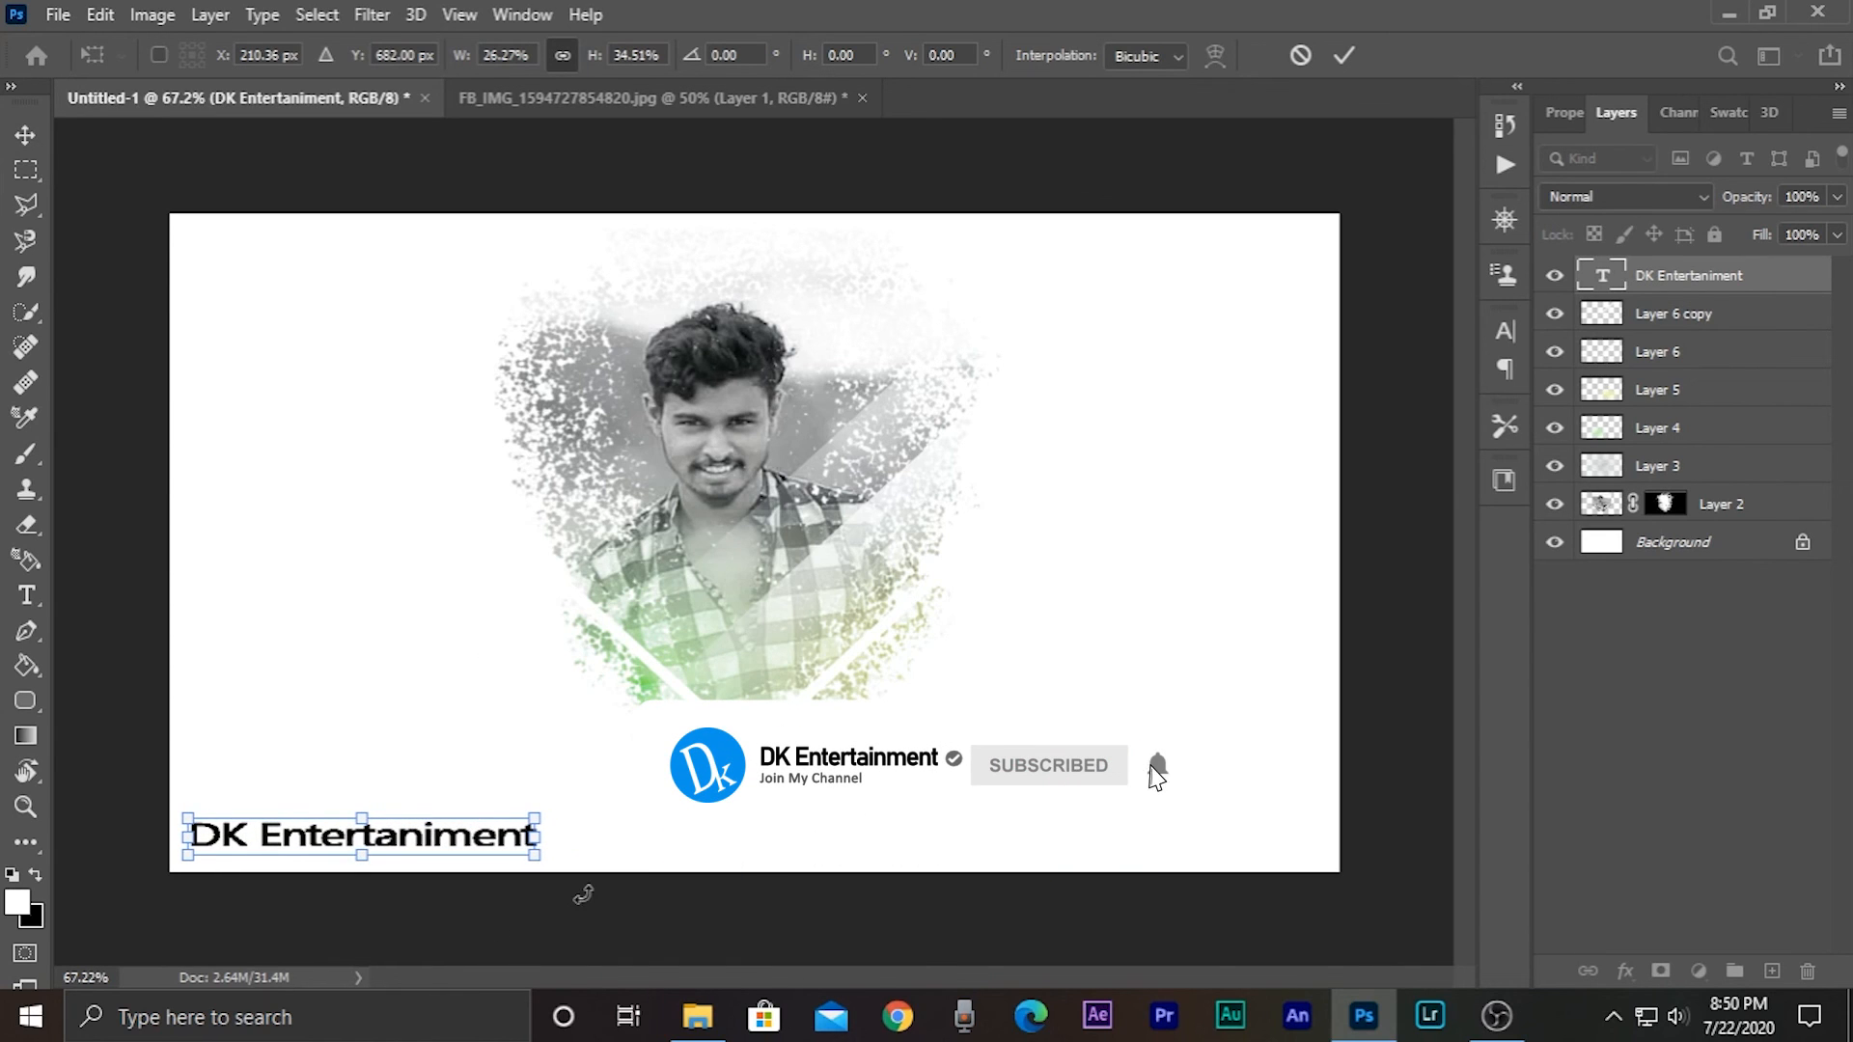
{"action": "key", "text": "Return"}
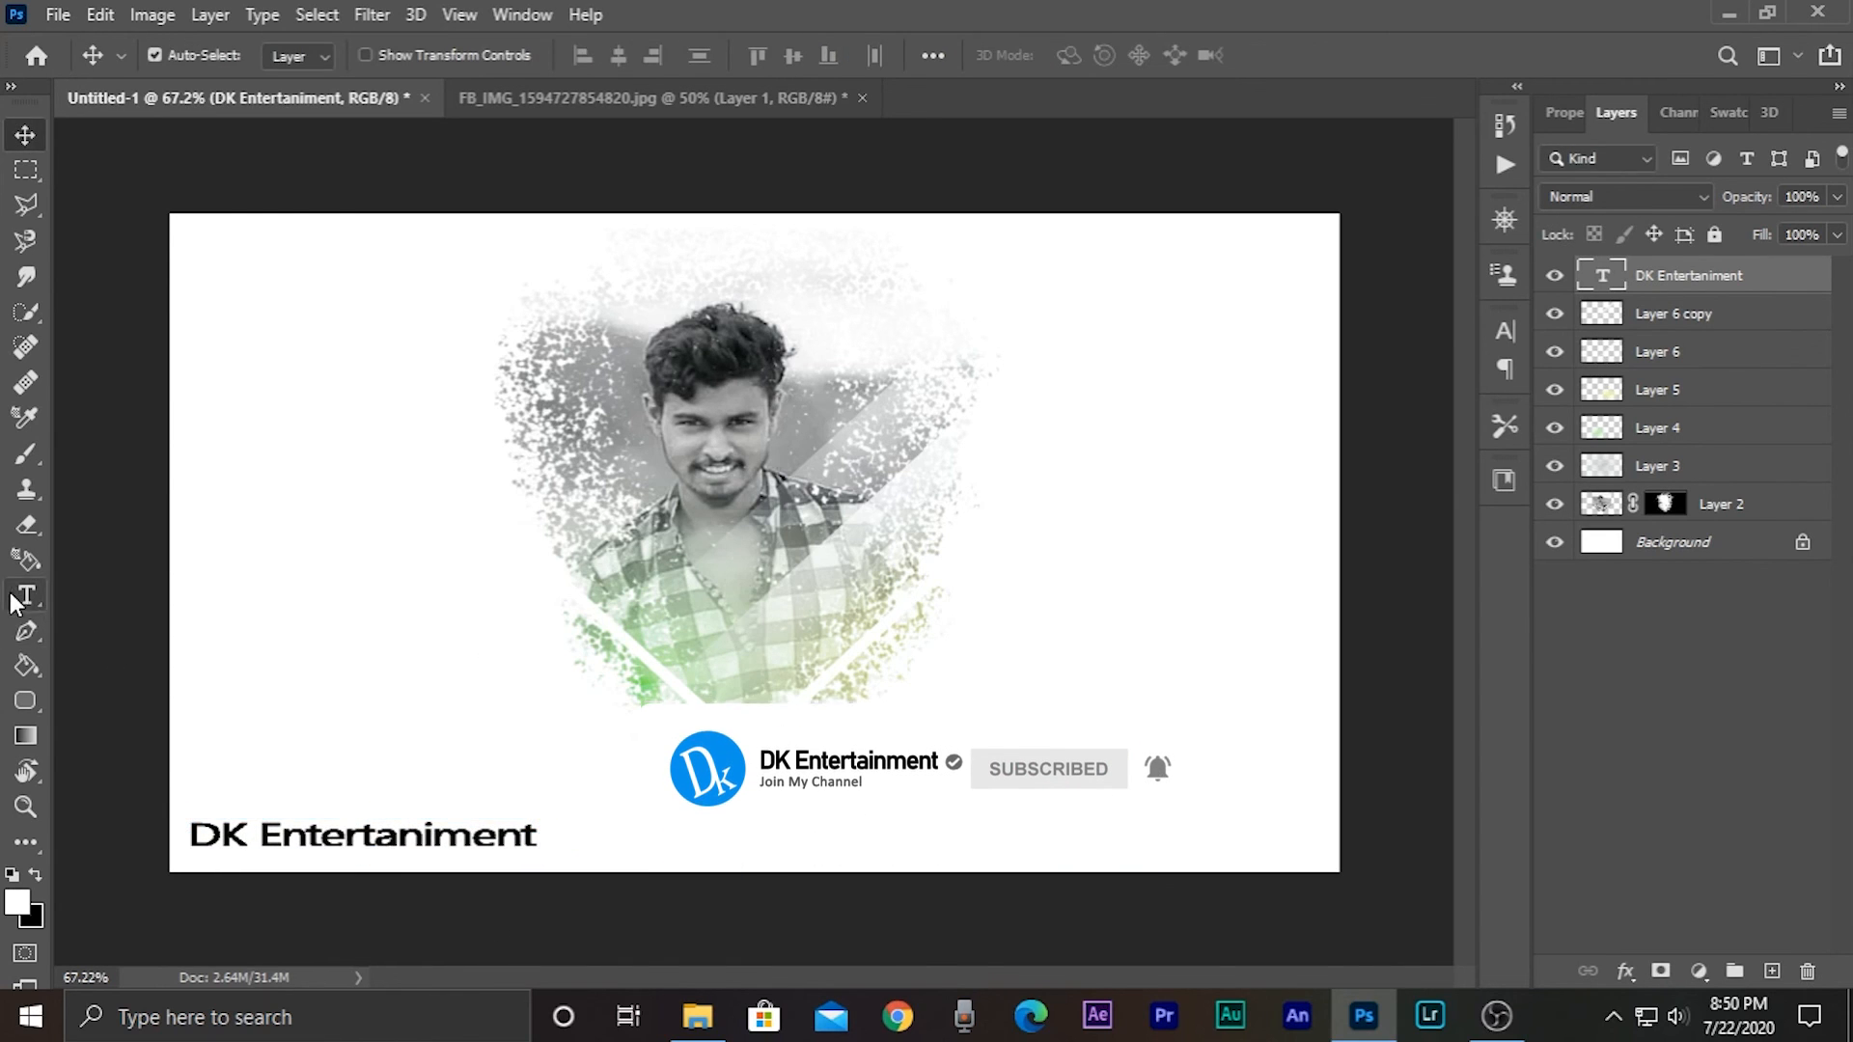
- Change the font of the whole "DK Entertaniment" text to Ink Free
{"action": "left_click", "coordinate": [21, 597]}
{"action": "left_click", "coordinate": [345, 846]}
{"action": "left_click_drag", "start_coordinate": [529, 818], "coordinate": [93, 813]}
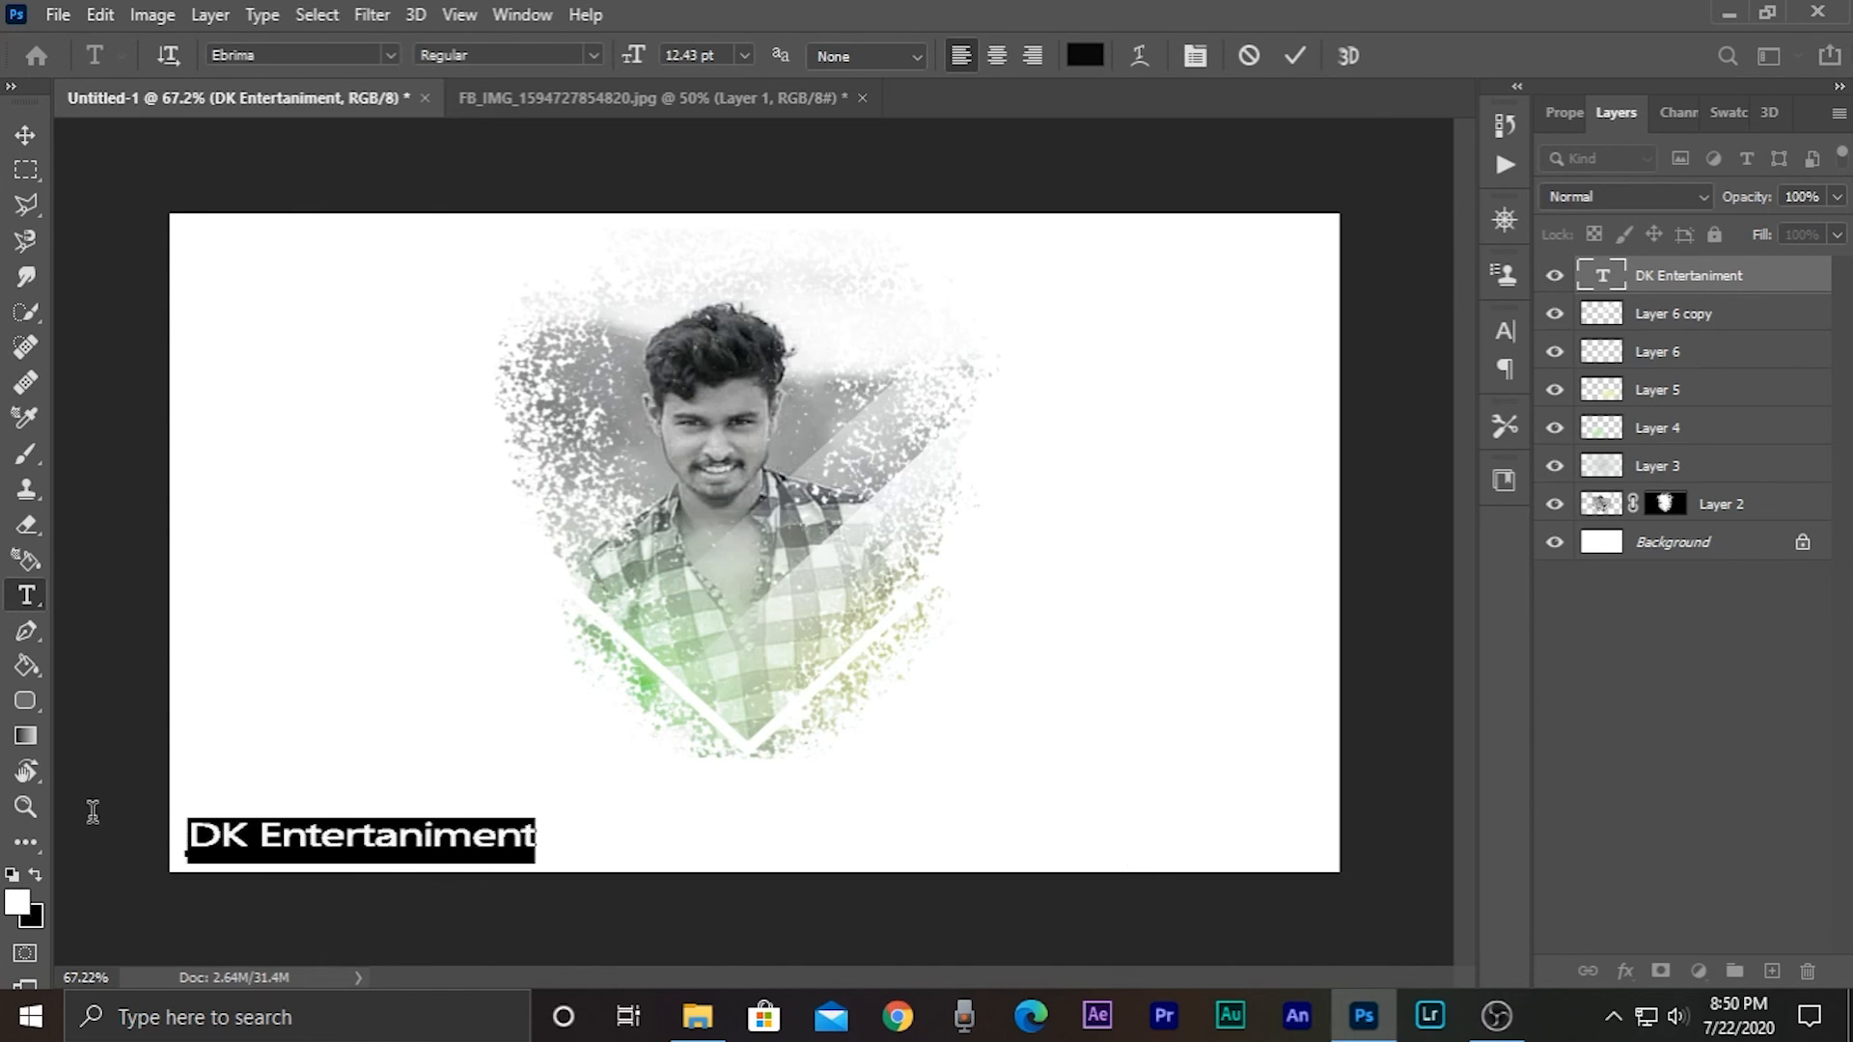
{"action": "key", "text": "ctrl+t"}
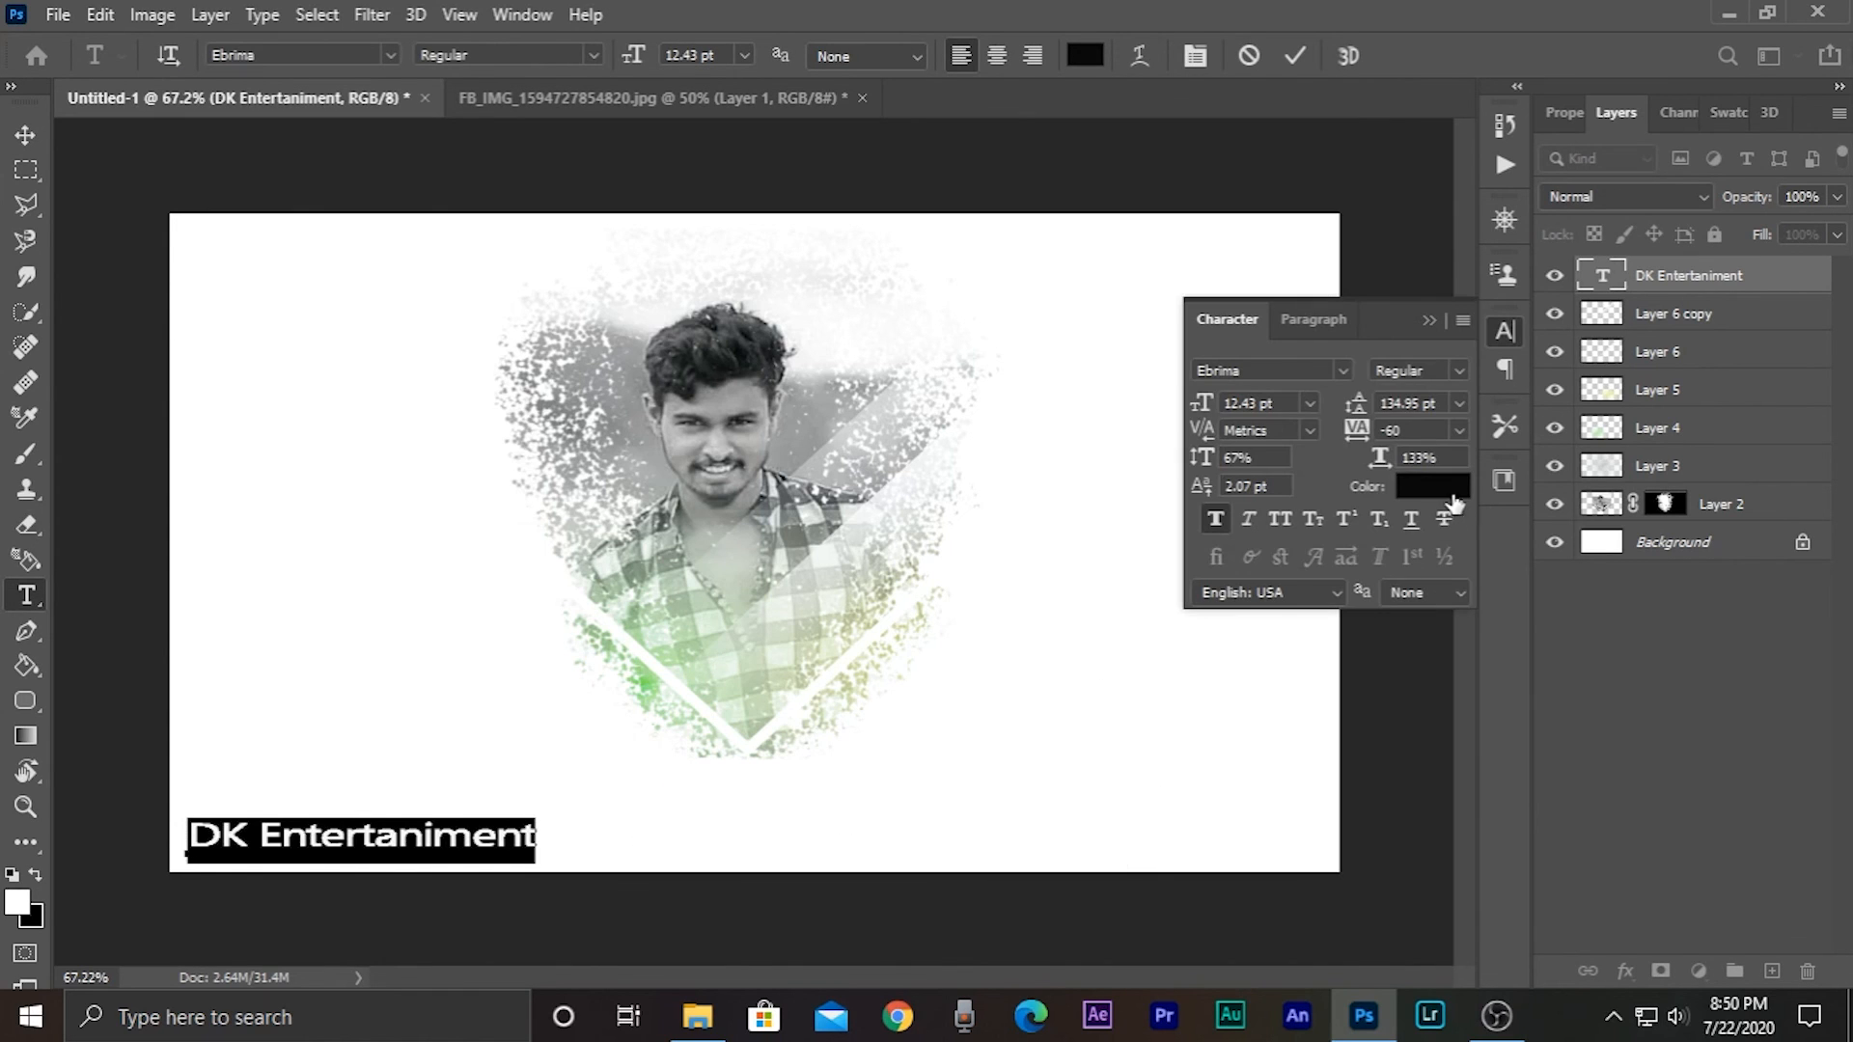
{"action": "left_click", "coordinate": [1341, 370]}
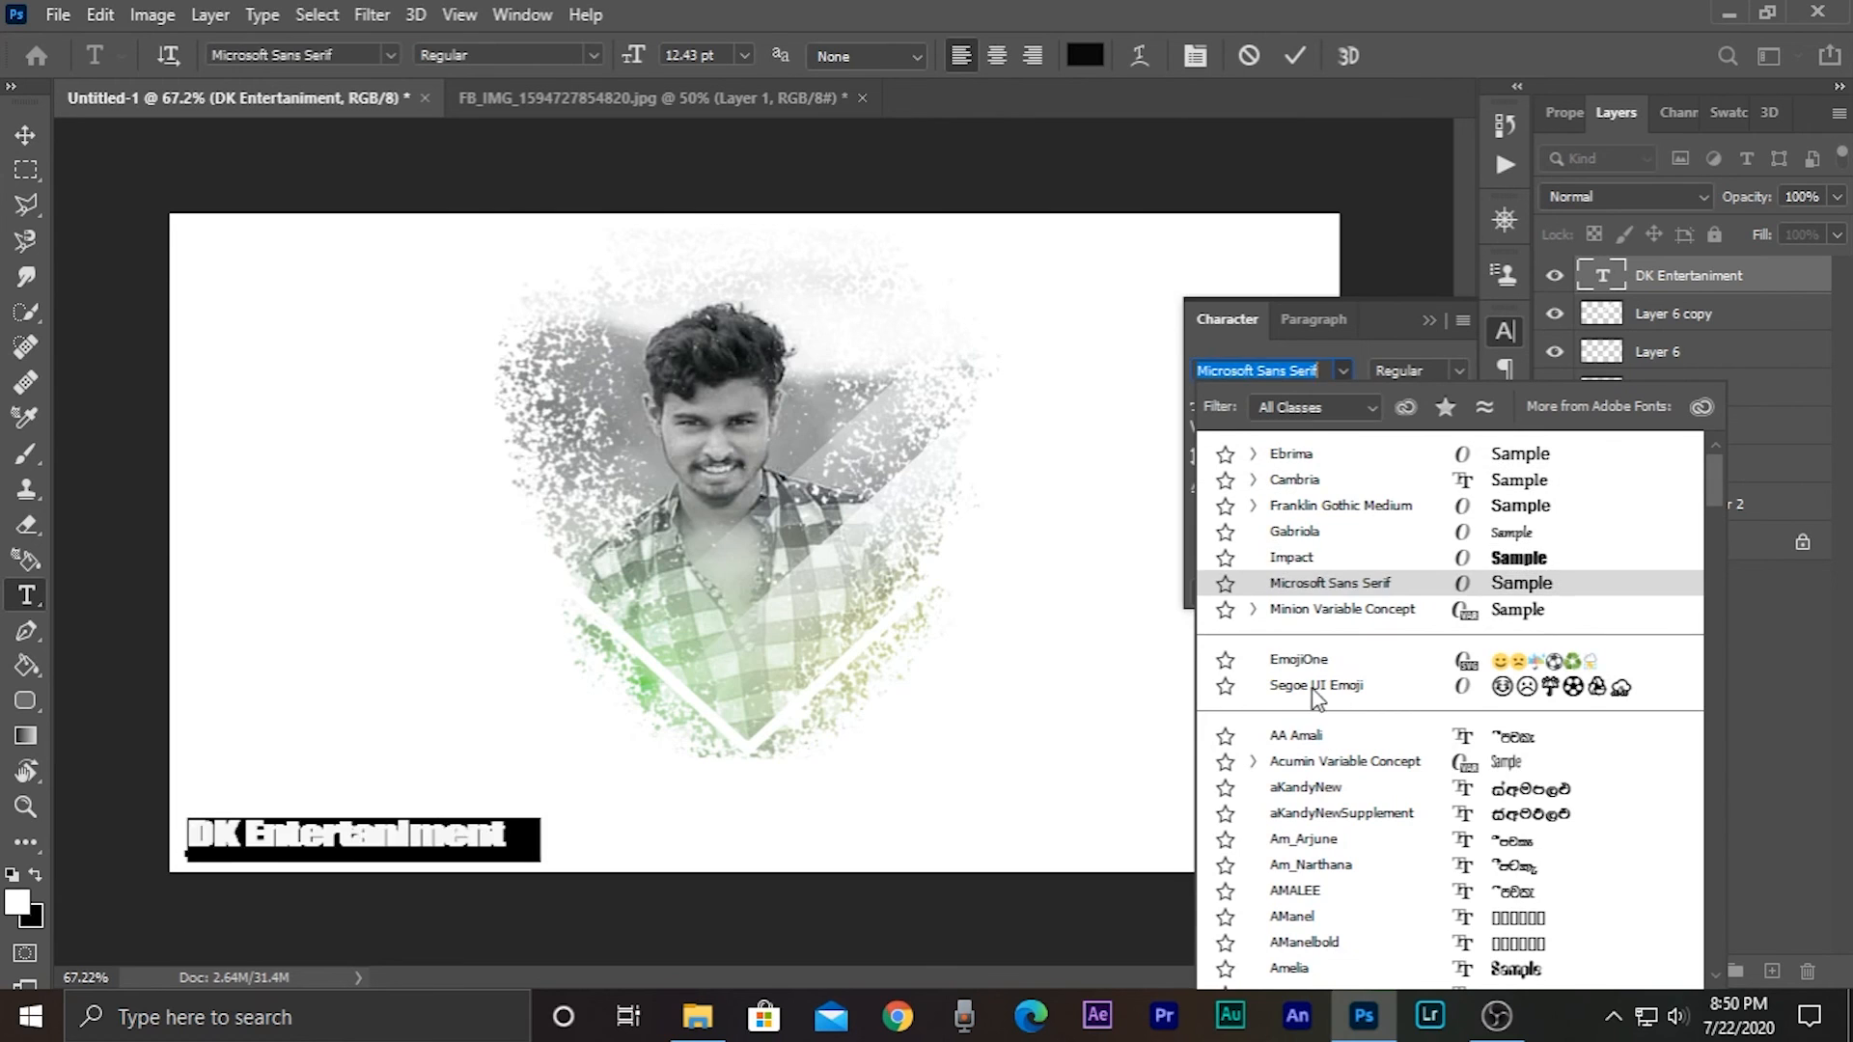
{"action": "scroll", "coordinate": [1318, 753], "scroll_direction": "down", "scroll_amount": 8}
{"action": "scroll", "coordinate": [1393, 876], "scroll_direction": "down", "scroll_amount": 10}
{"action": "scroll", "coordinate": [1399, 879], "scroll_direction": "down", "scroll_amount": 12}
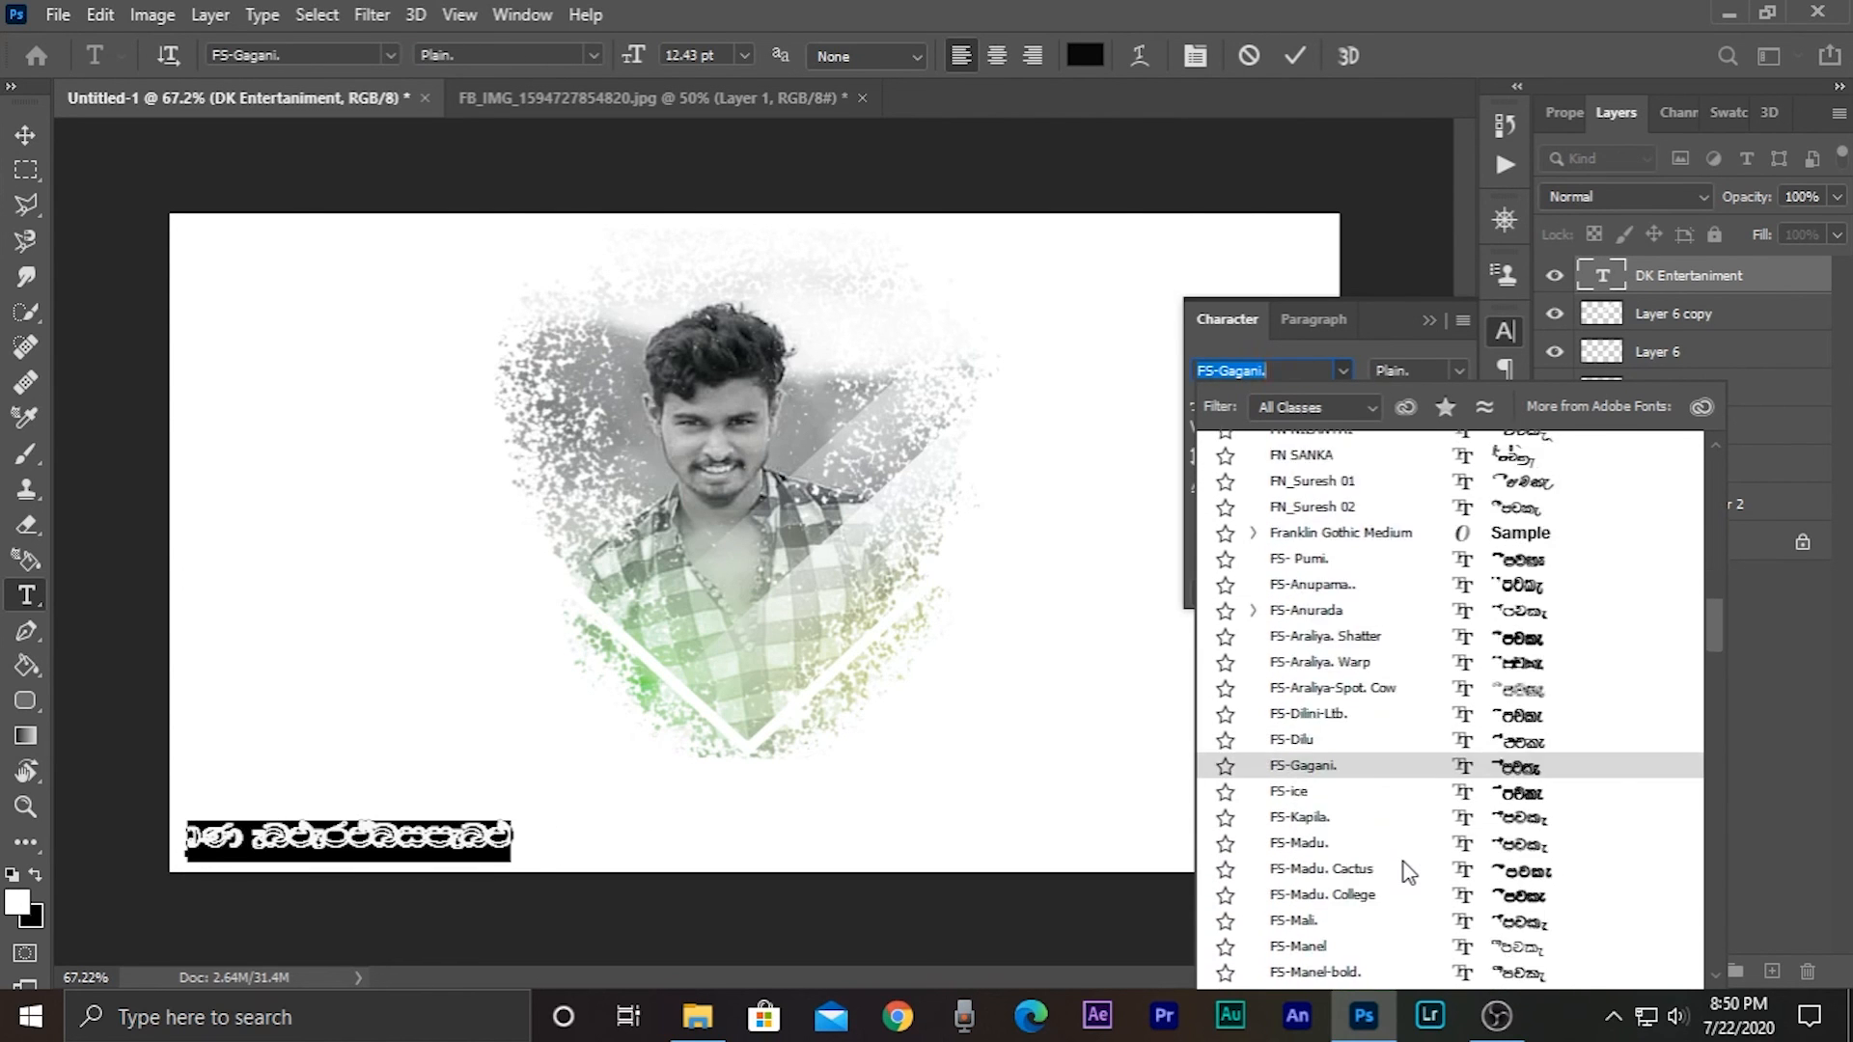
{"action": "left_click", "coordinate": [1414, 754]}
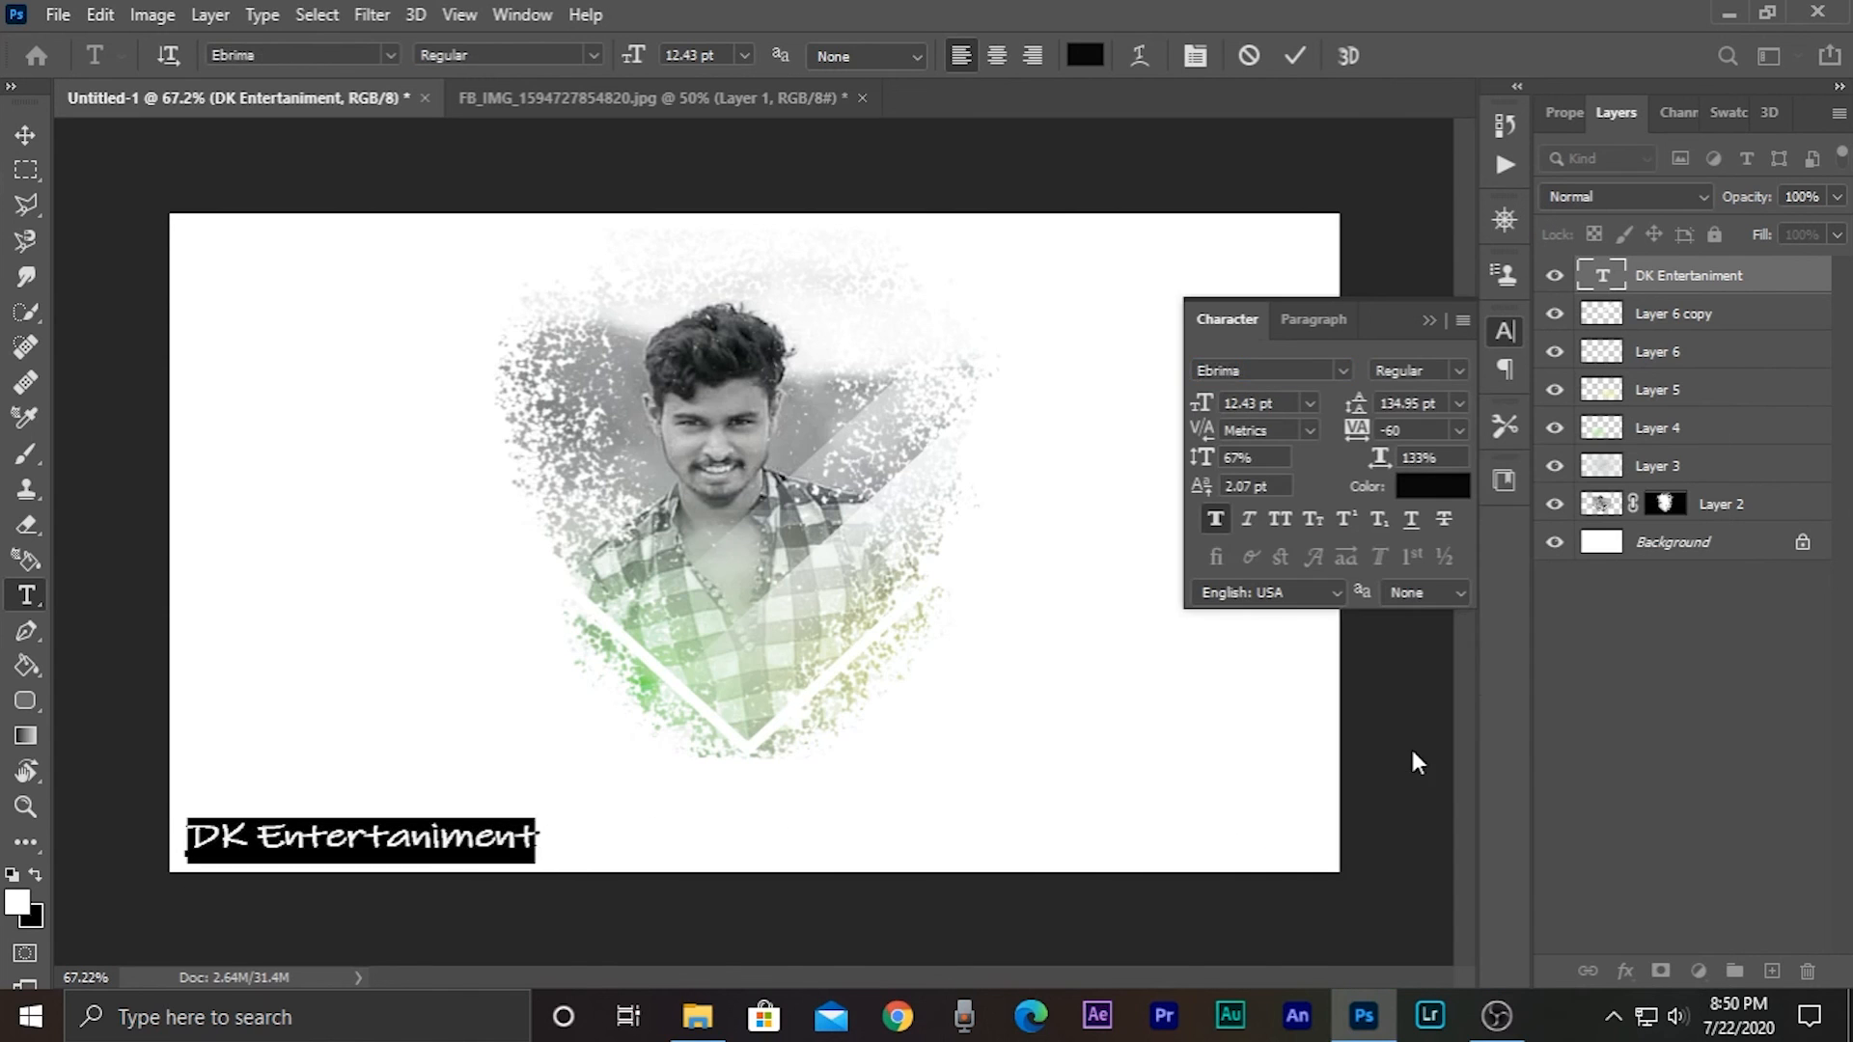
{"action": "left_click", "coordinate": [1423, 565]}
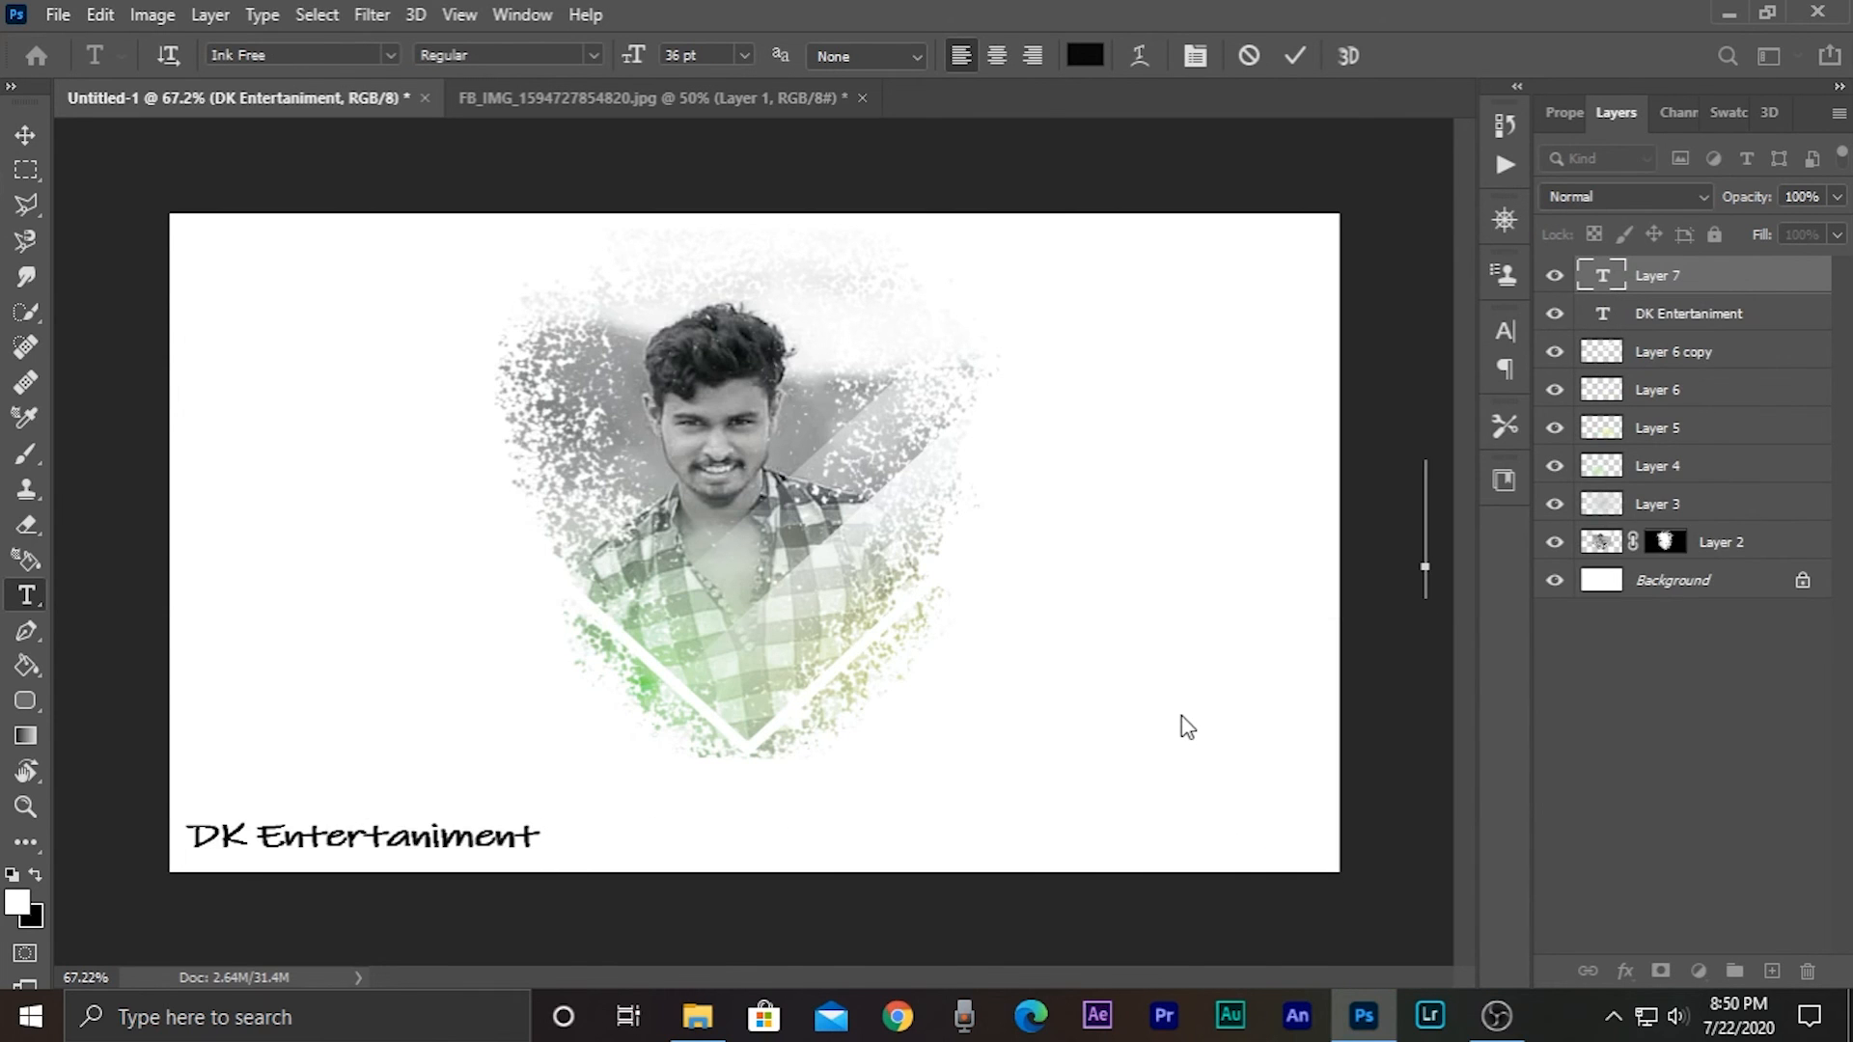